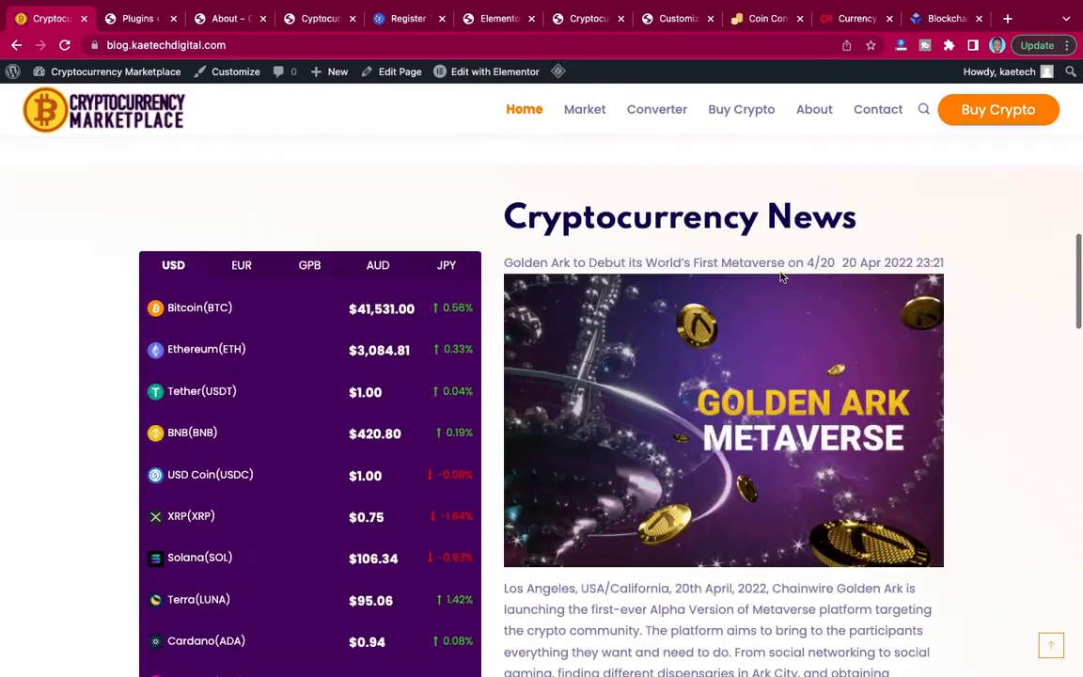
# Open the WordPress site's installed themes and view the details of the Rishi theme
pyautogui.scroll(5, 781, 276)
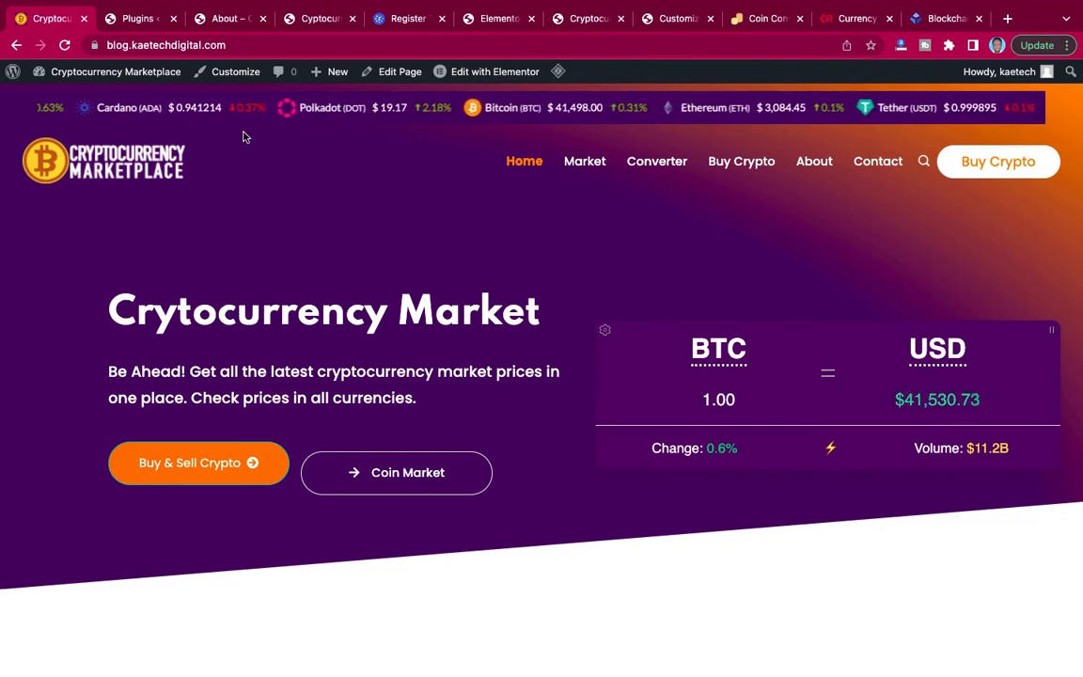
pyautogui.click(125, 21)
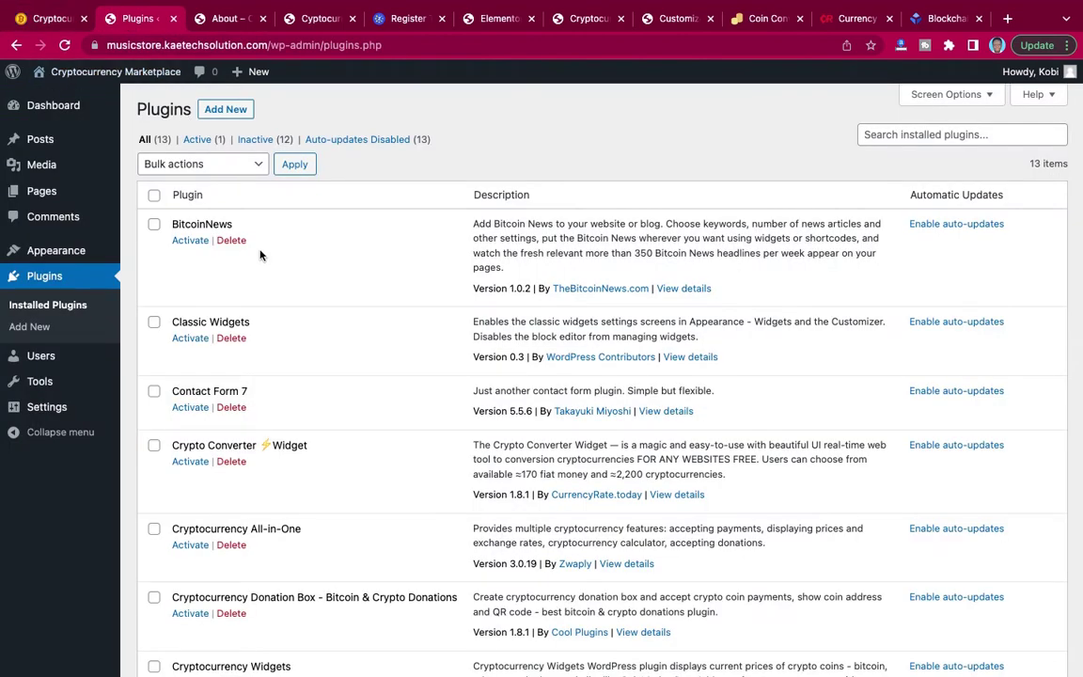
pyautogui.moveTo(56, 250)
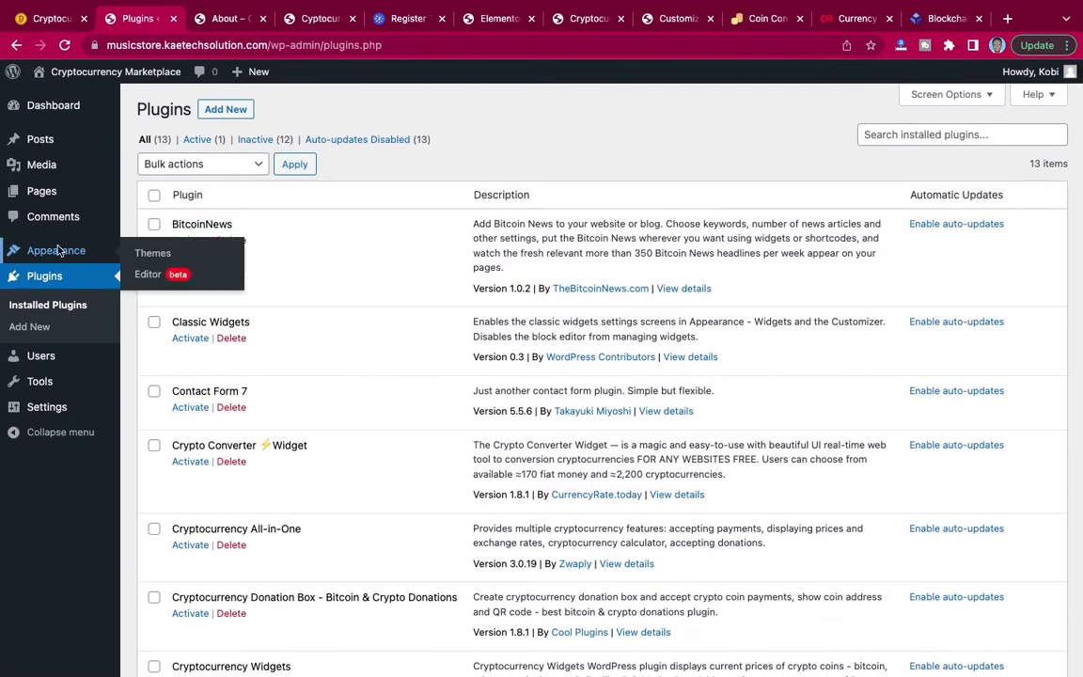
pyautogui.click(153, 254)
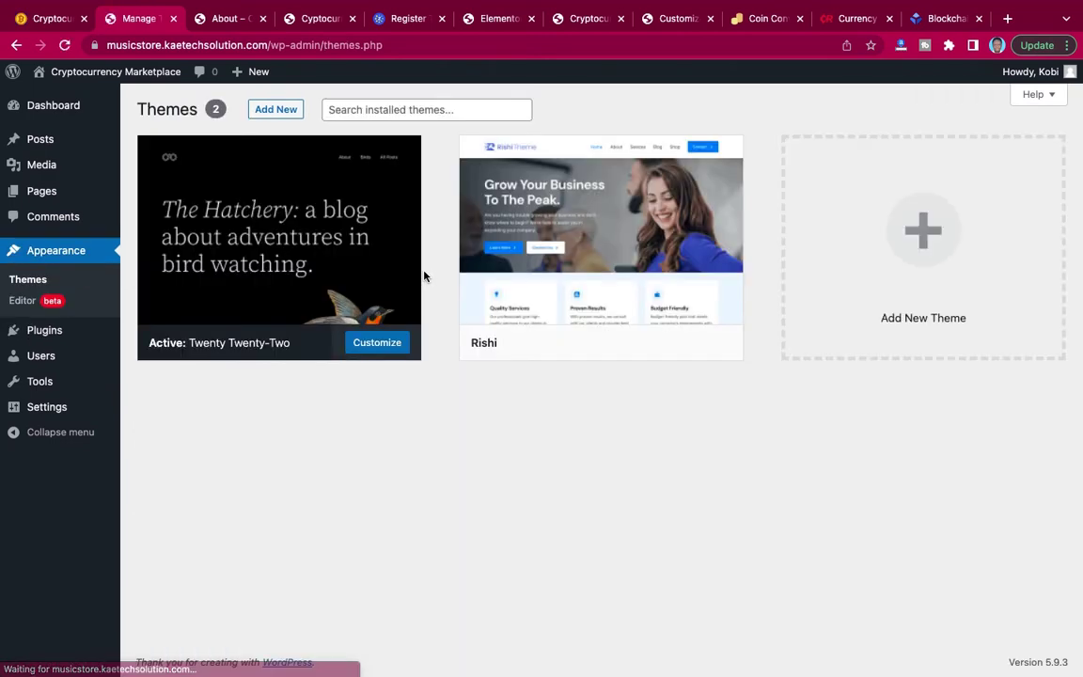
pyautogui.click(601, 235)
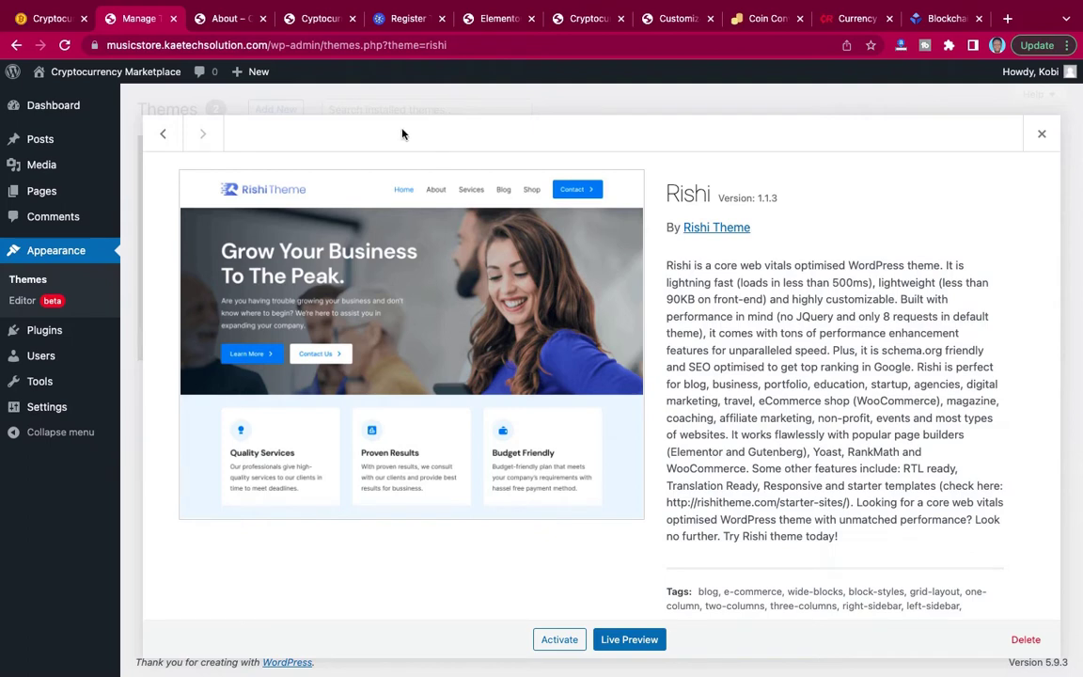
# Open kaetechdigital.com/rishitheme in a new browser tab to view the Rishi Theme's free download page
pyautogui.rightClick(211, 20)
pyautogui.click(232, 29)
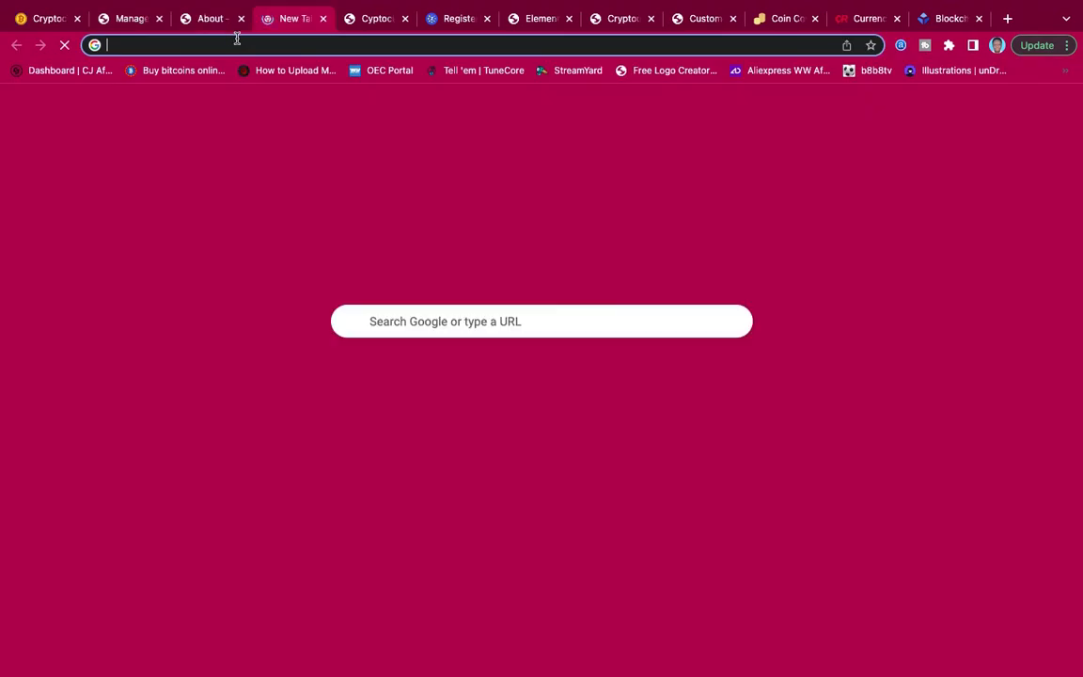
pyautogui.write('kaetech')
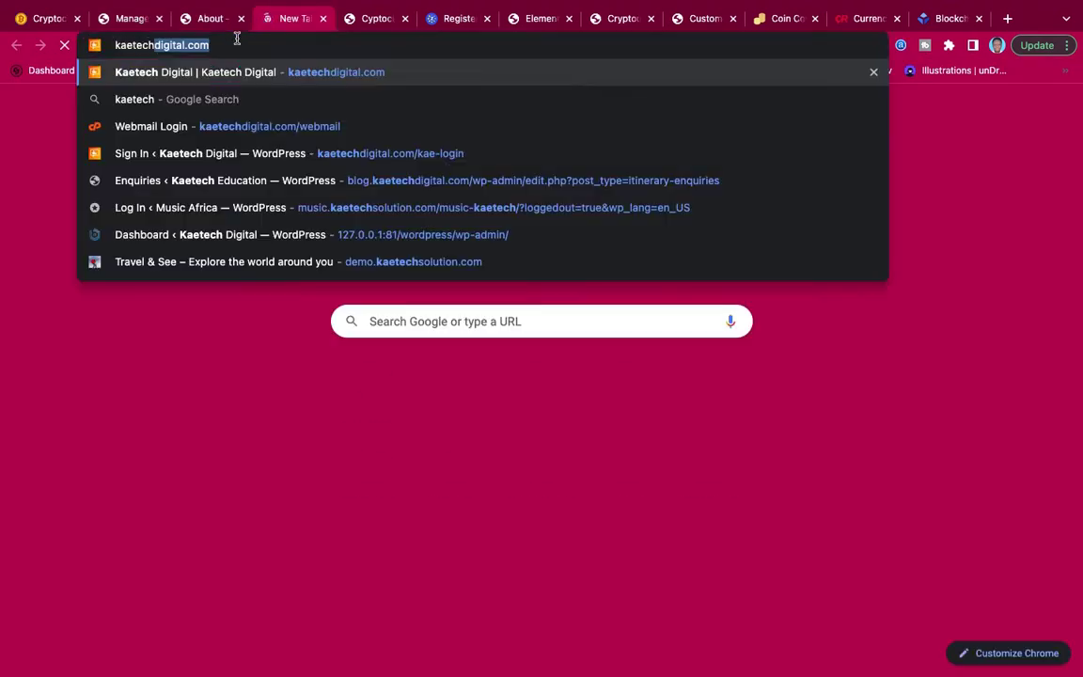
pyautogui.press('Right')
pyautogui.write('/')
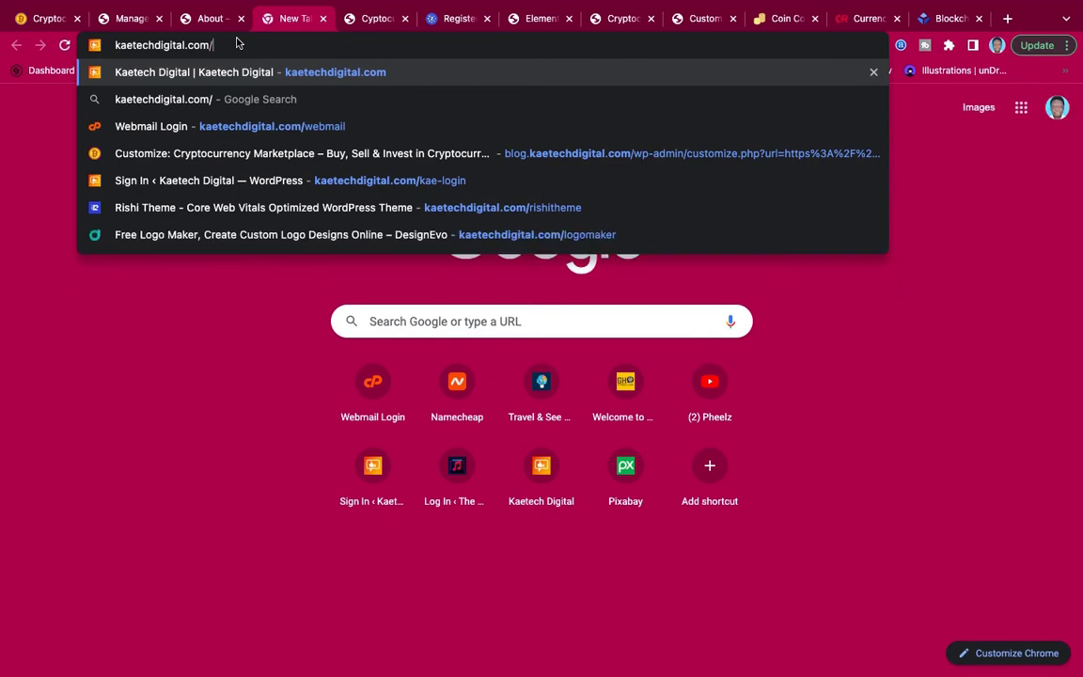
pyautogui.write('rig')
pyautogui.press('BackSpace')
pyautogui.write('shithe')
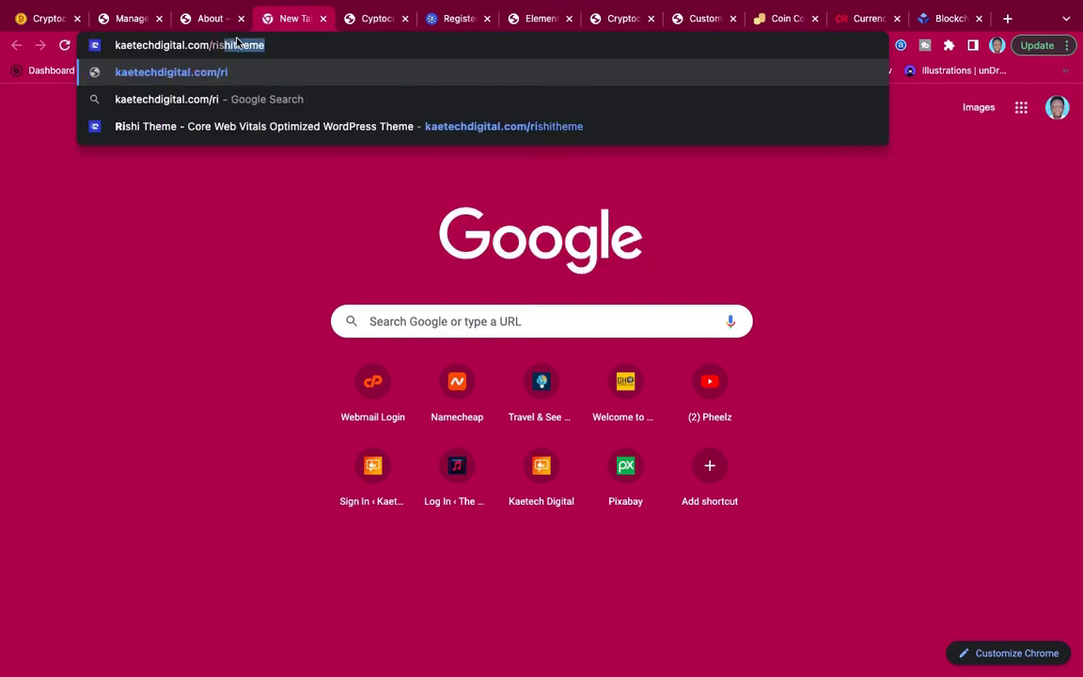
pyautogui.write('me')
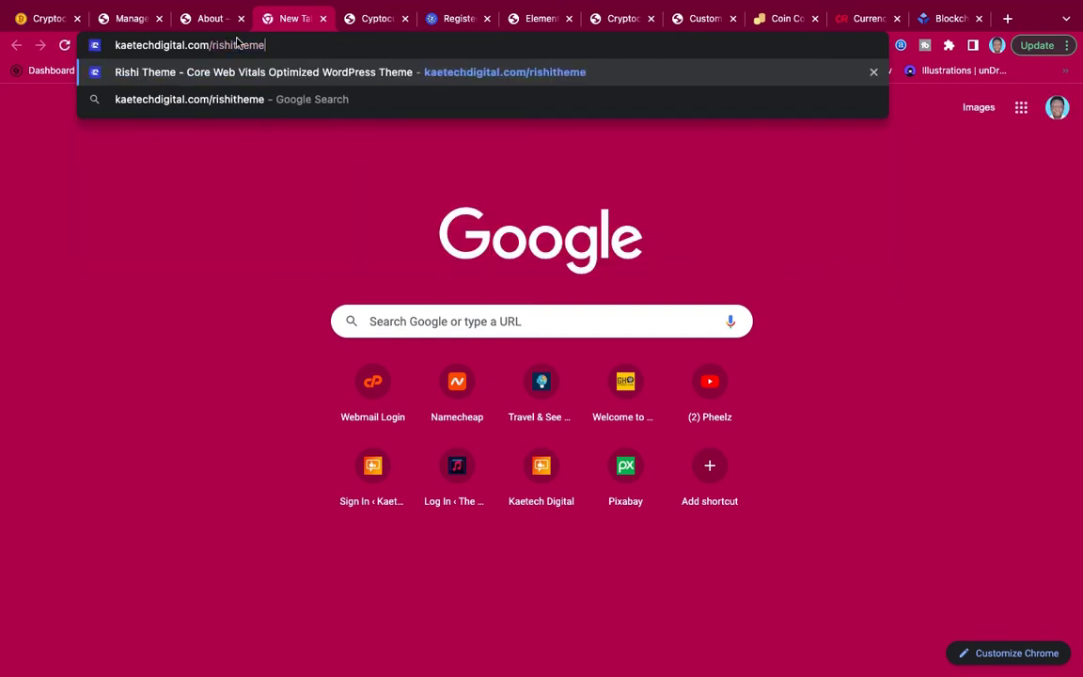
pyautogui.press('Return')
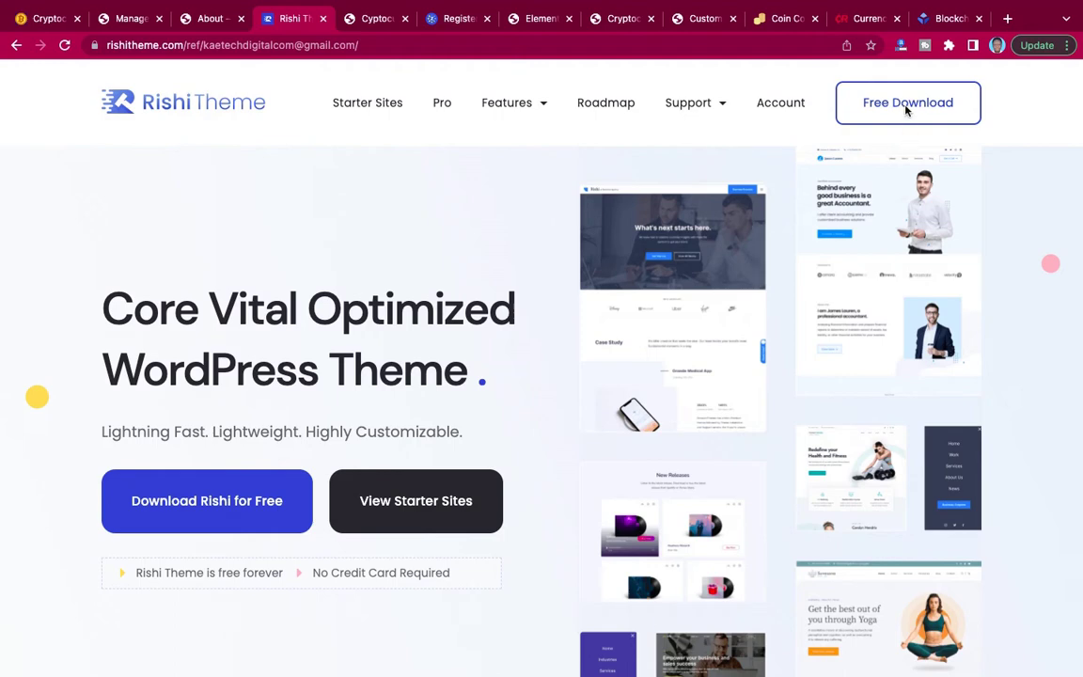
pyautogui.click(231, 513)
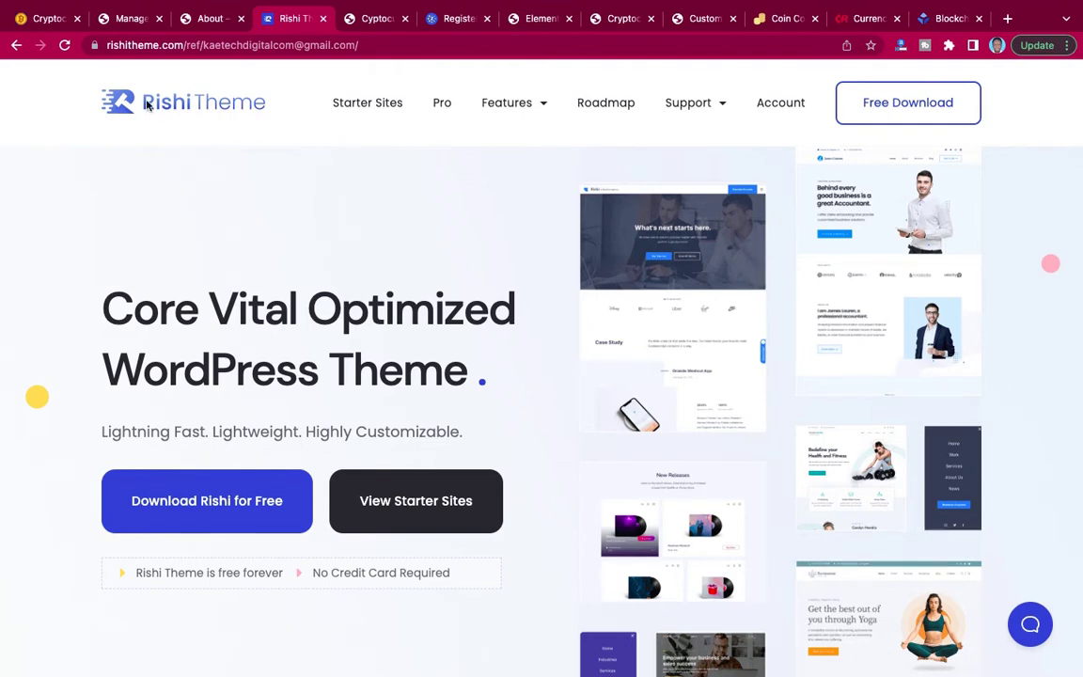
# Return to the site's themes and choose rishi_1.1.3.zip from the desktop's Tech Blog folder as the theme file to upload
pyautogui.click(116, 22)
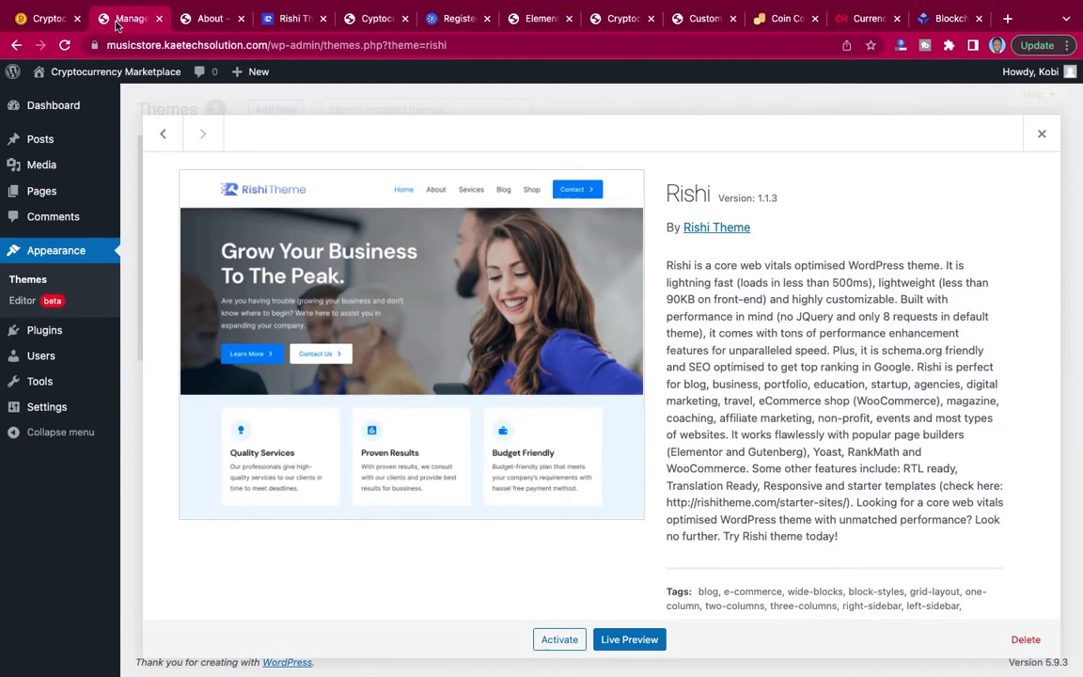
pyautogui.click(1041, 136)
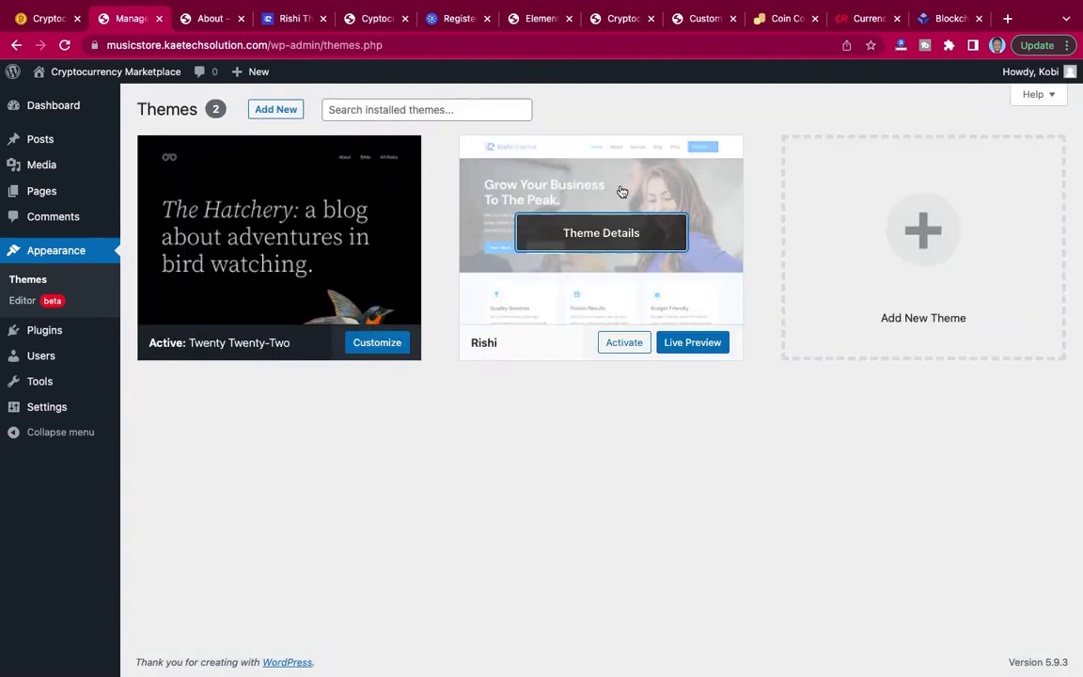
pyautogui.click(269, 113)
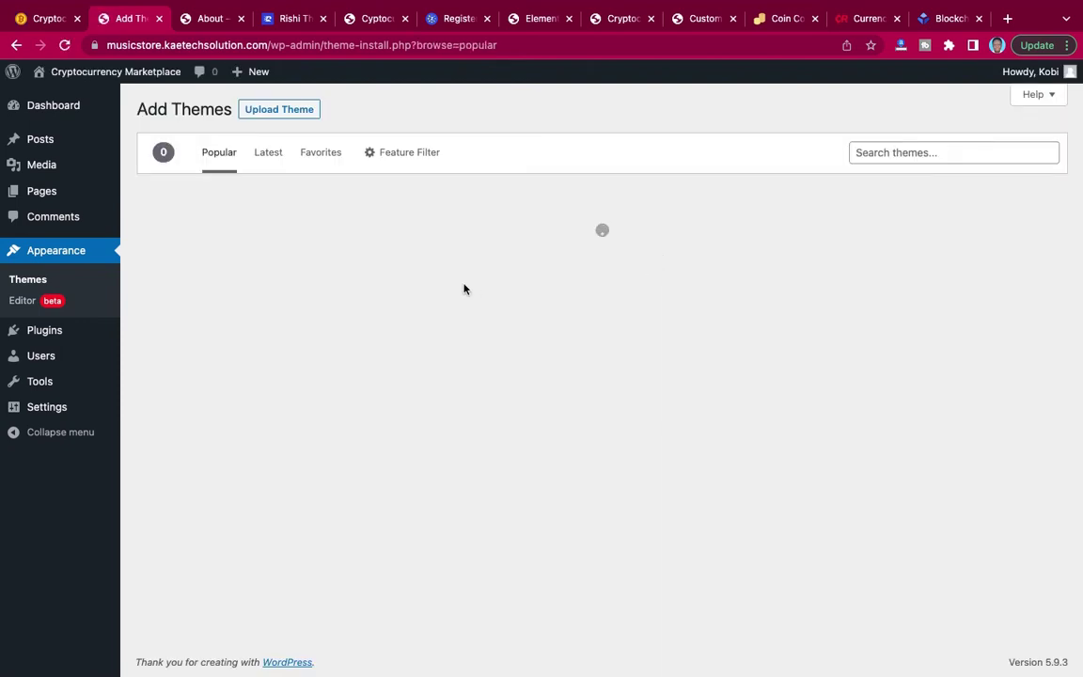
pyautogui.click(280, 111)
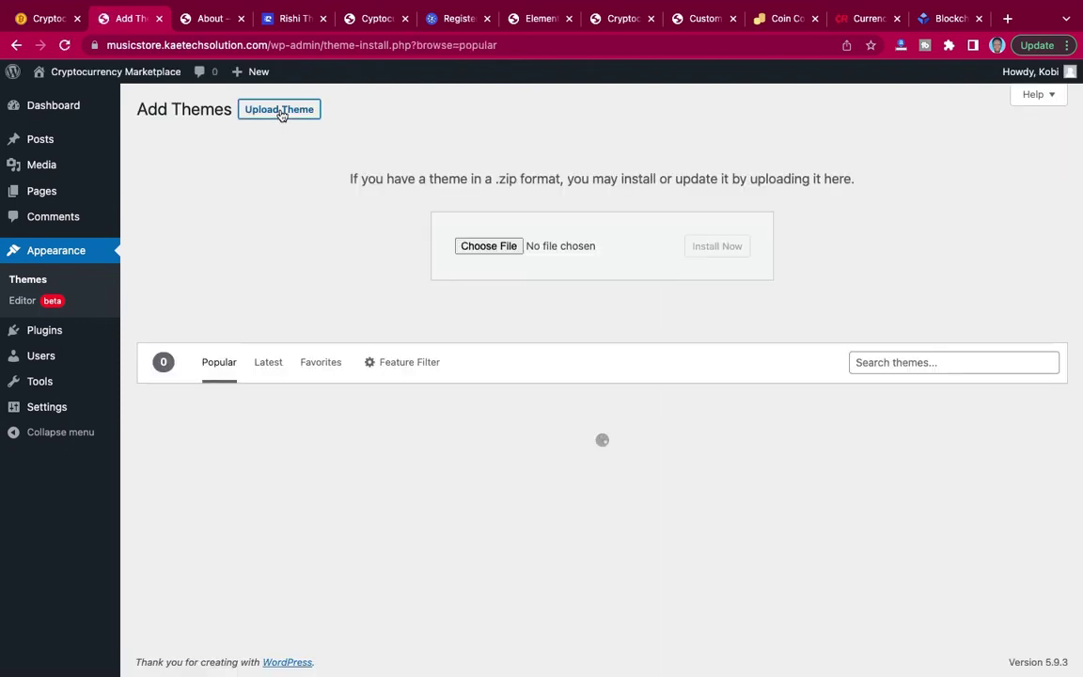
pyautogui.click(488, 246)
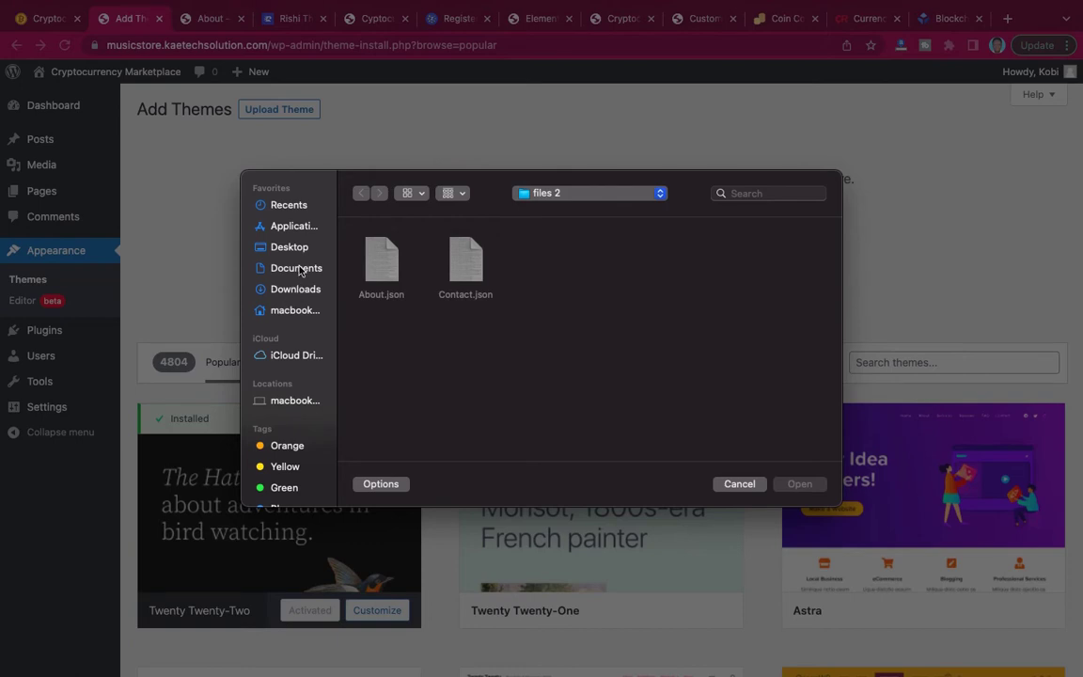
pyautogui.click(293, 246)
pyautogui.scroll(-5, 544, 355)
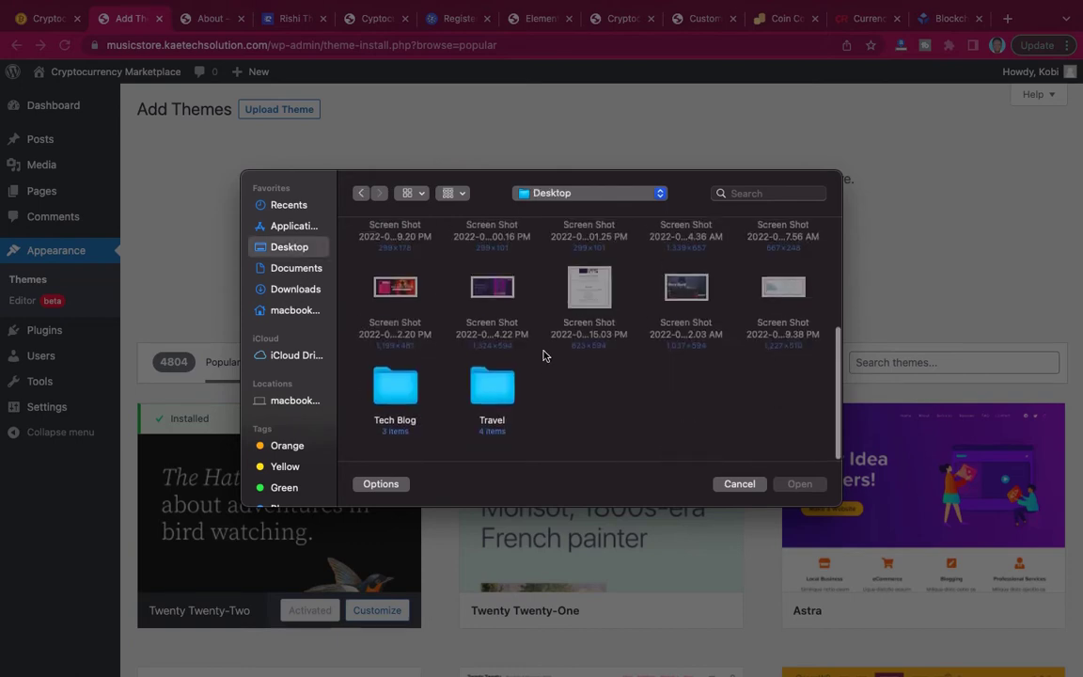
pyautogui.doubleClick(385, 407)
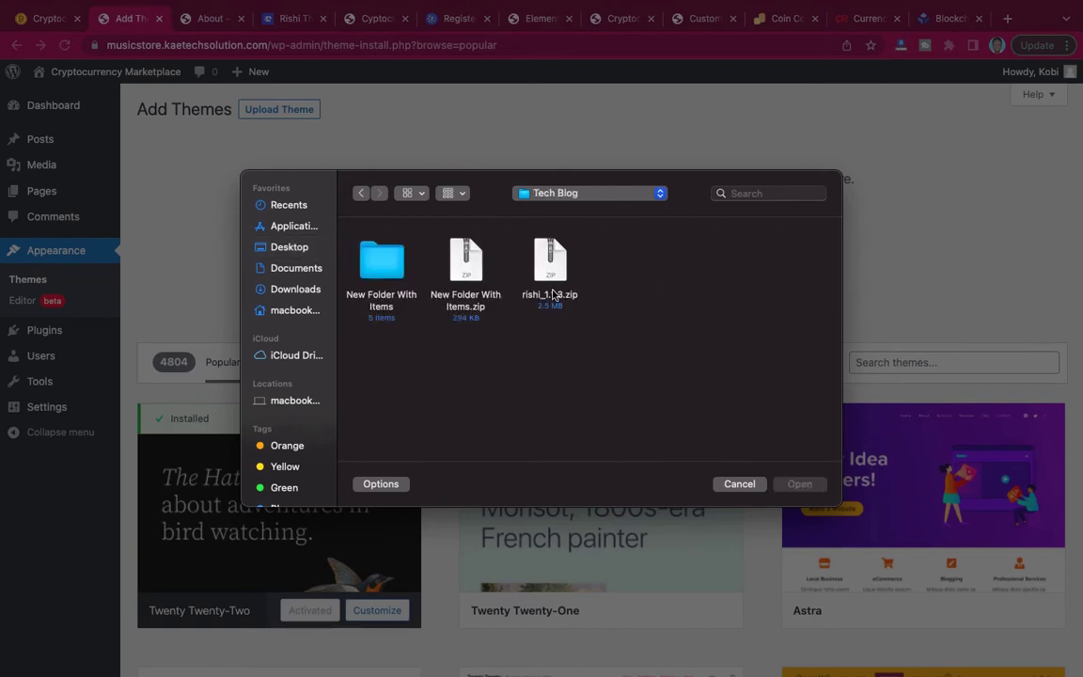
pyautogui.click(555, 273)
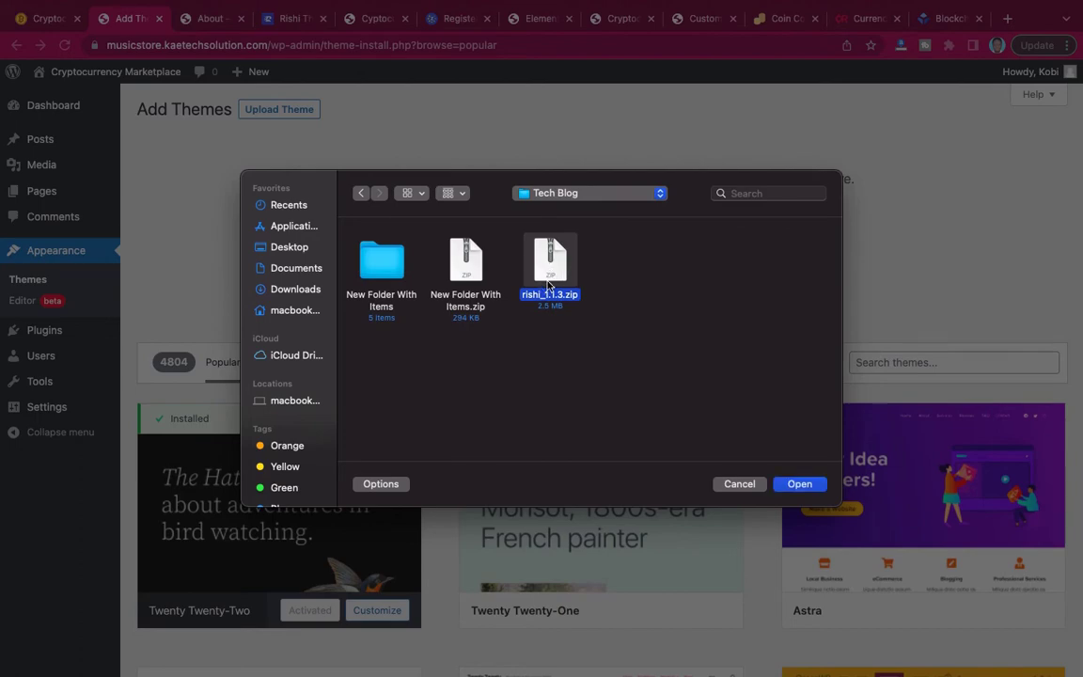
pyautogui.click(798, 484)
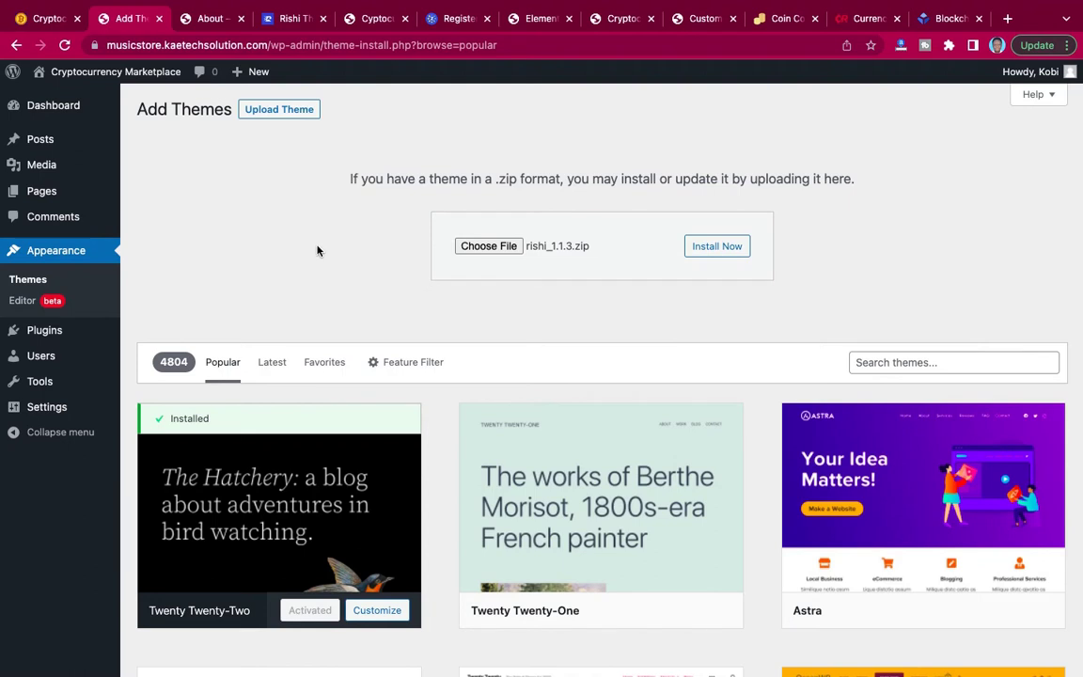
# Activate the already installed Rishi theme from the site's theme list
pyautogui.click(23, 283)
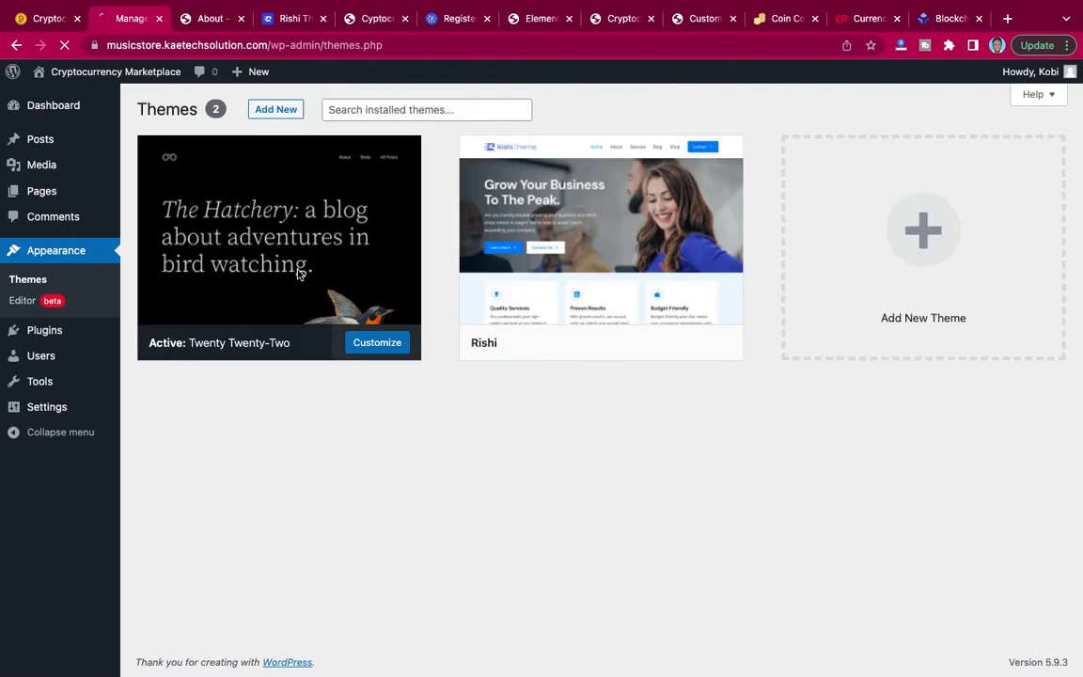
pyautogui.moveTo(597, 223)
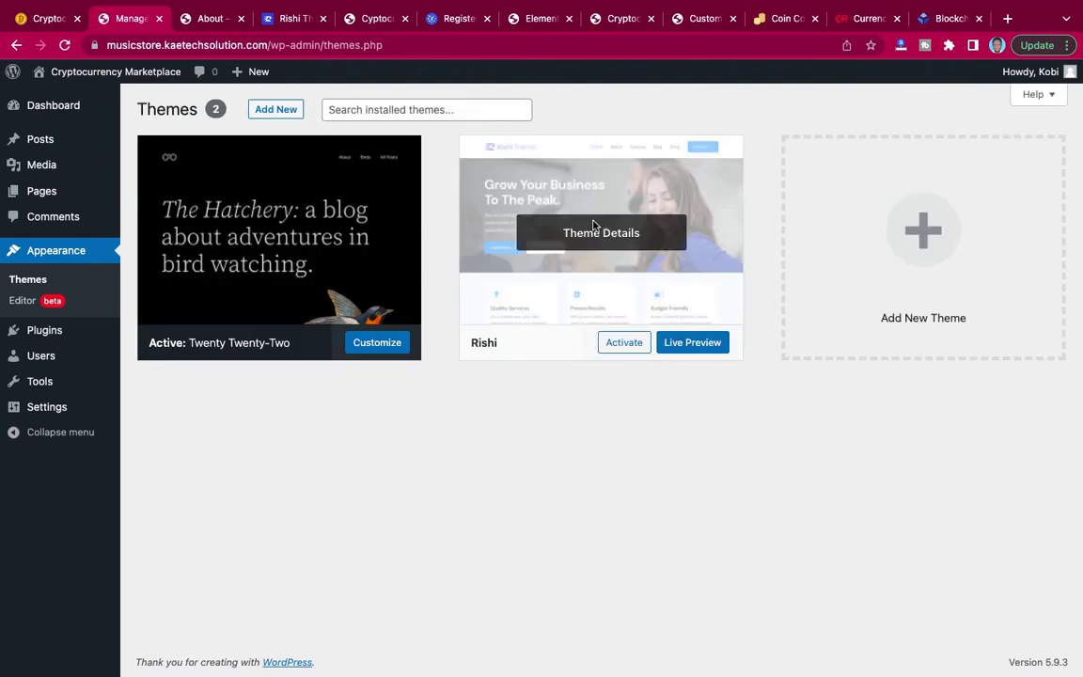
pyautogui.click(625, 347)
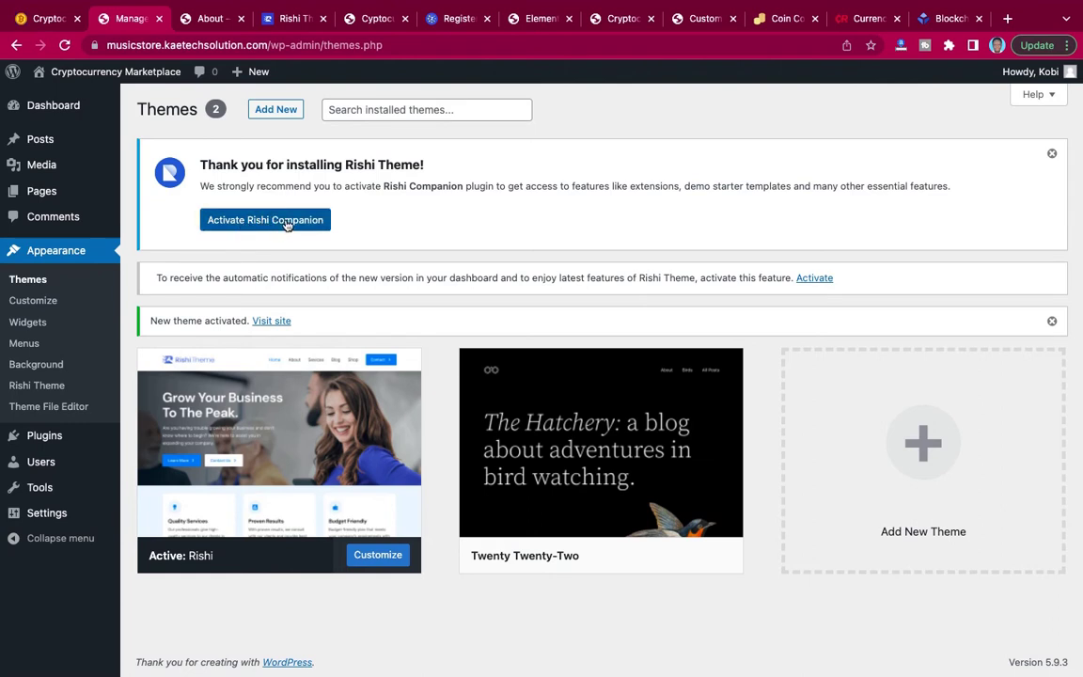
# Activate the recommended Rishi Companion plugin and look over the Rishi Theme dashboard
pyautogui.click(287, 222)
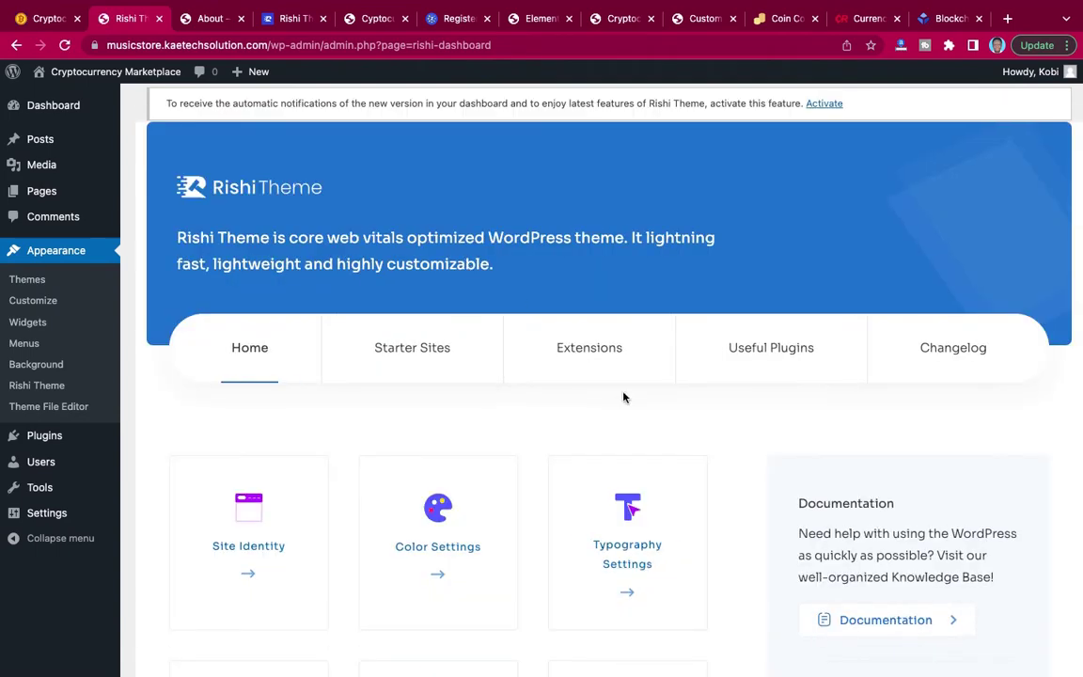
pyautogui.scroll(-3, 623, 390)
pyautogui.scroll(-3, 623, 387)
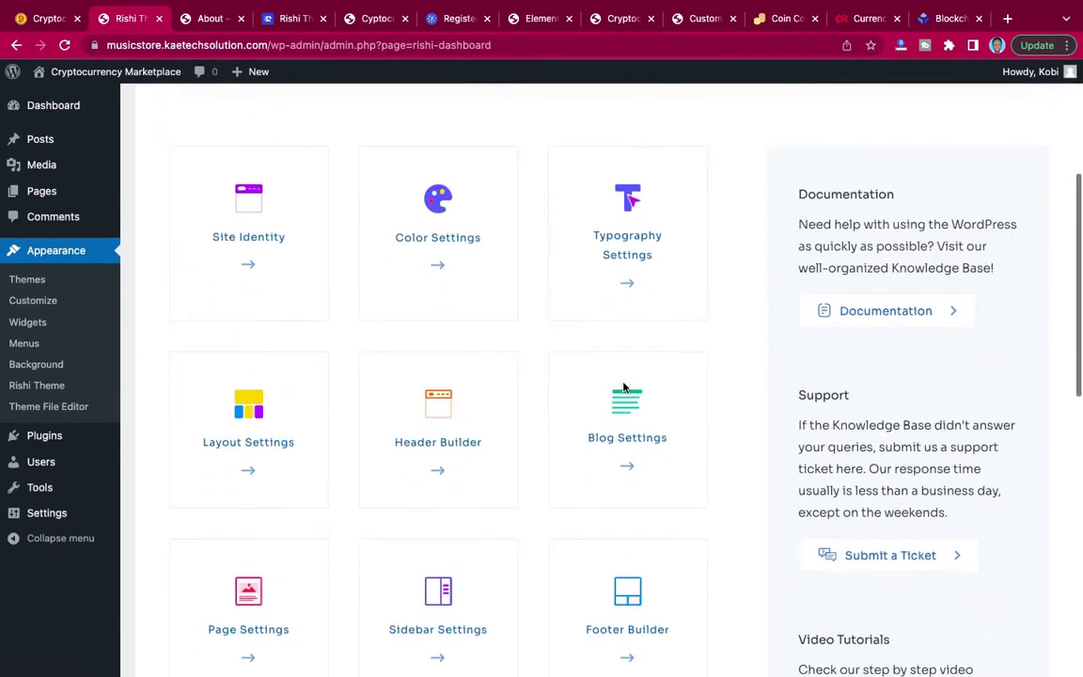
pyautogui.scroll(5, 623, 392)
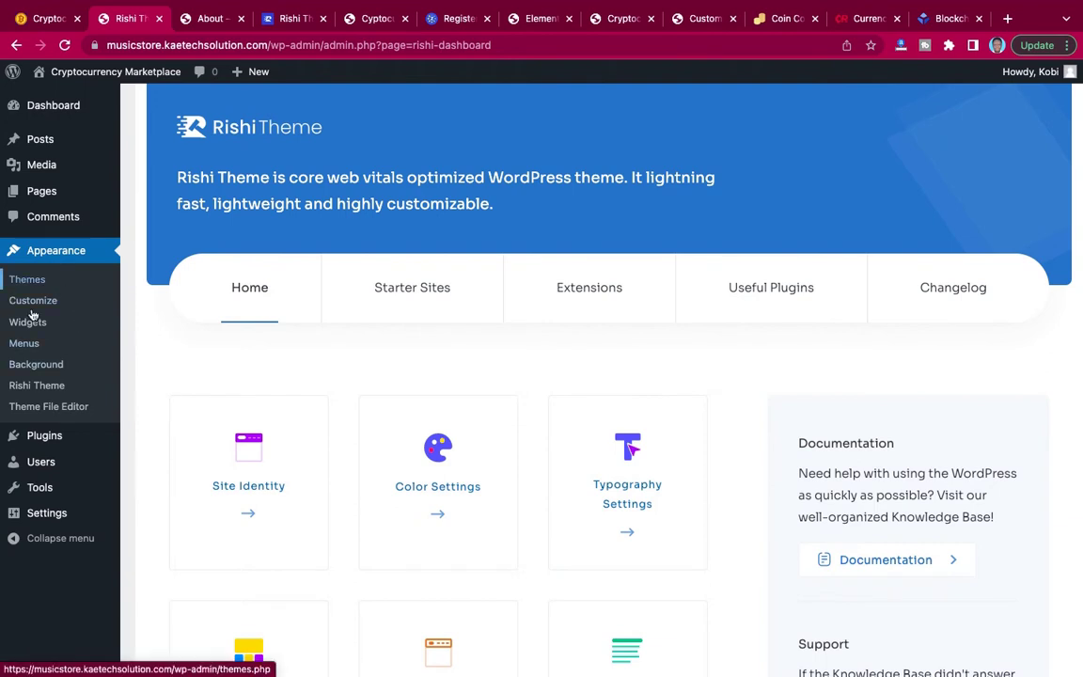
# Open the list of installed plugins and review which plugins the cryptocurrency site needs
pyautogui.moveTo(46, 442)
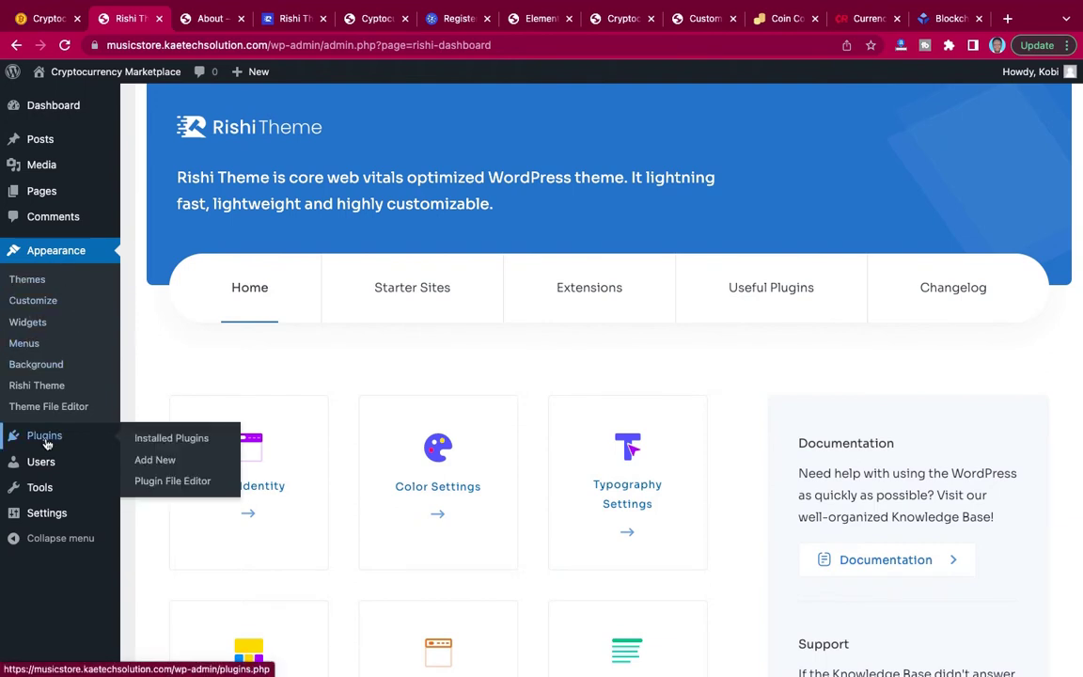
pyautogui.click(143, 438)
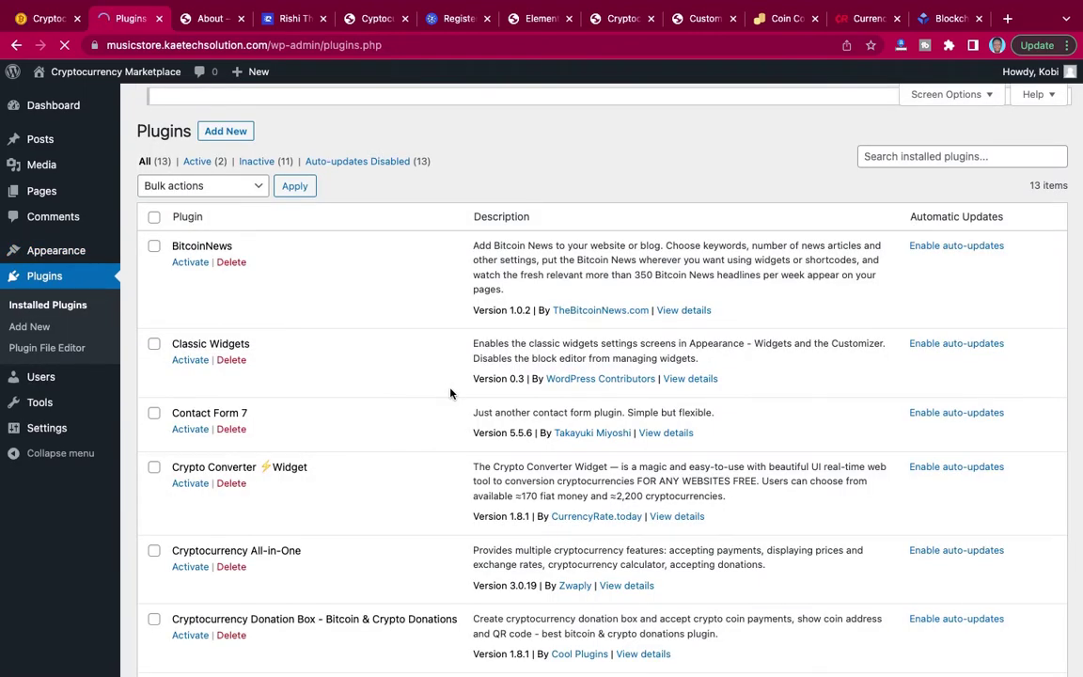
pyautogui.scroll(-5, 450, 393)
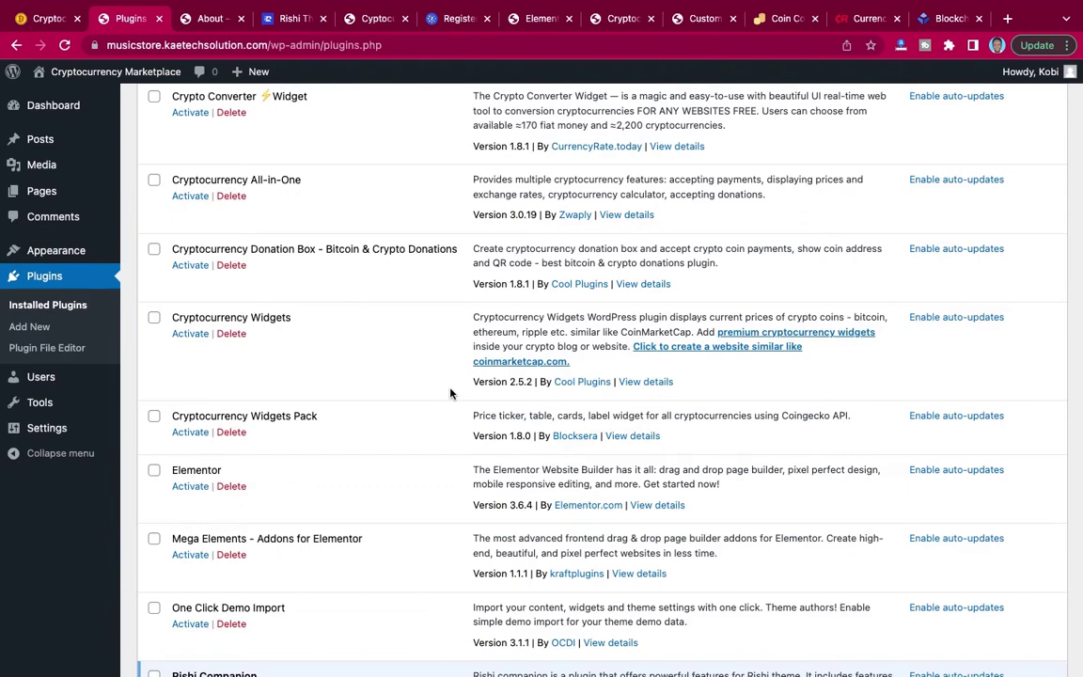
pyautogui.scroll(-4, 451, 393)
pyautogui.scroll(8, 451, 393)
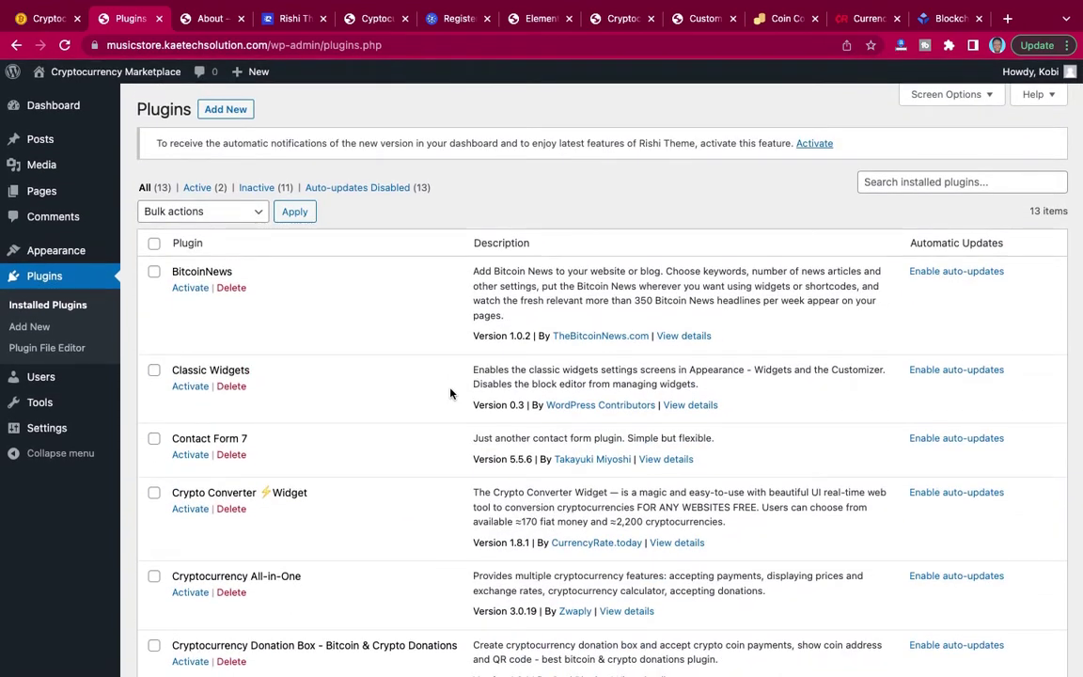
pyautogui.scroll(-5, 451, 393)
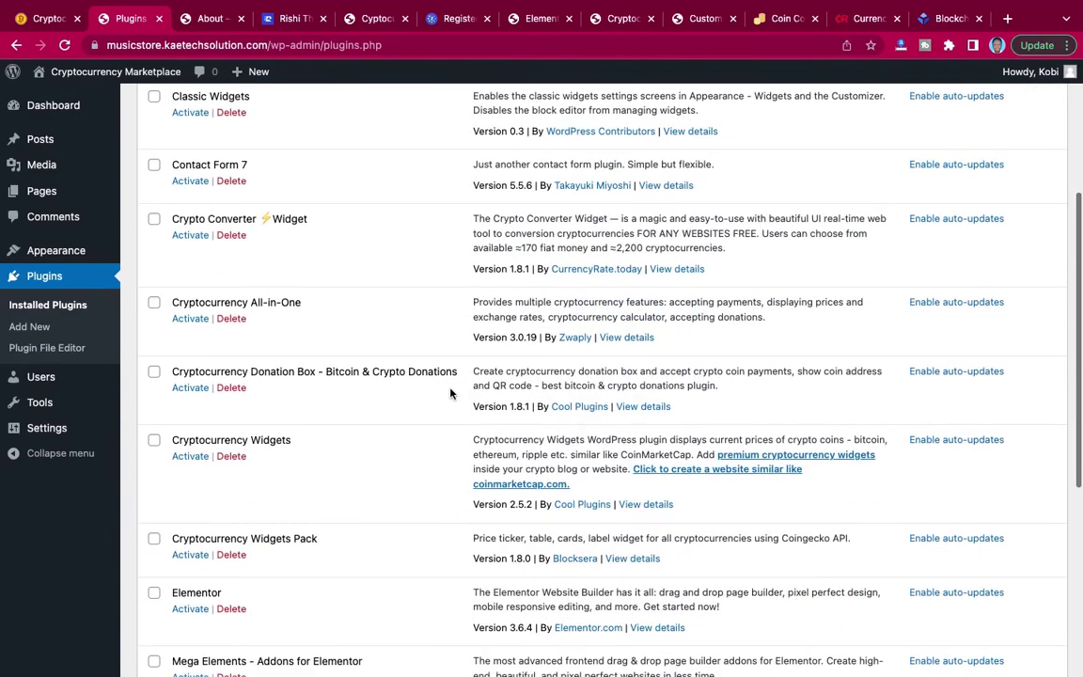
pyautogui.scroll(3, 451, 392)
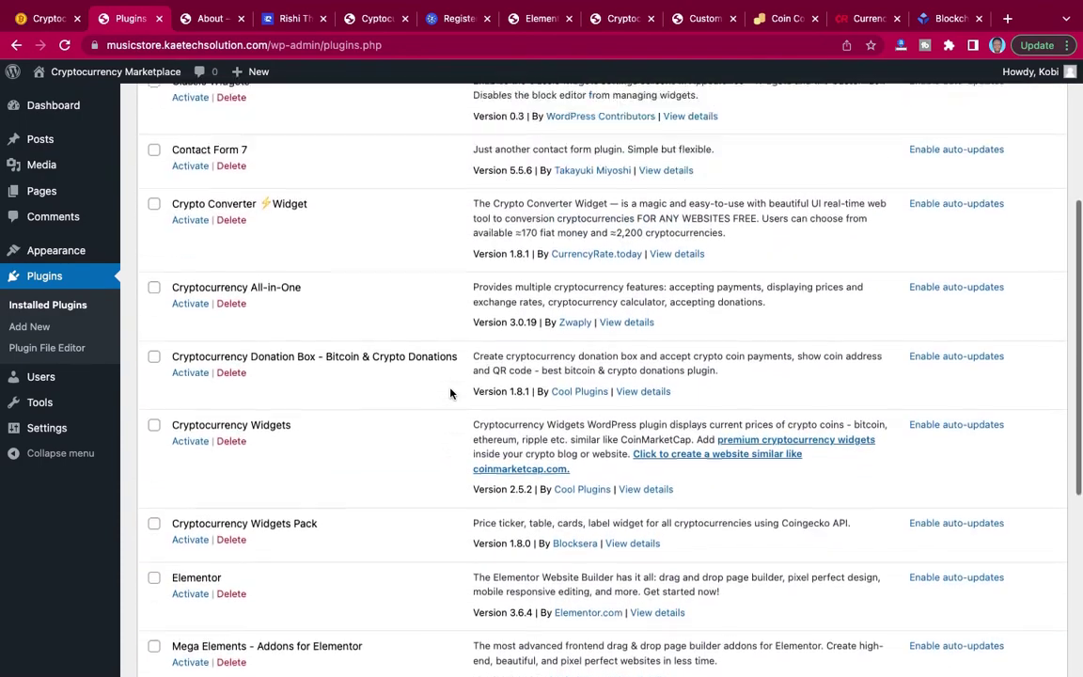
pyautogui.scroll(2, 450, 392)
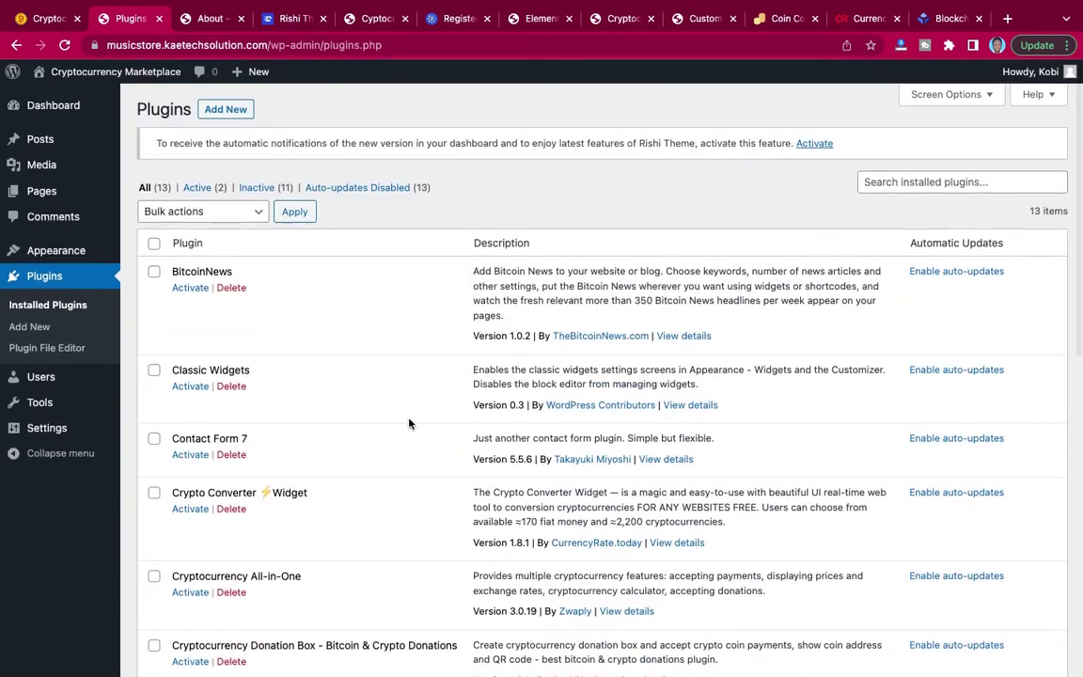
pyautogui.scroll(-2, 323, 380)
pyautogui.scroll(2, 322, 382)
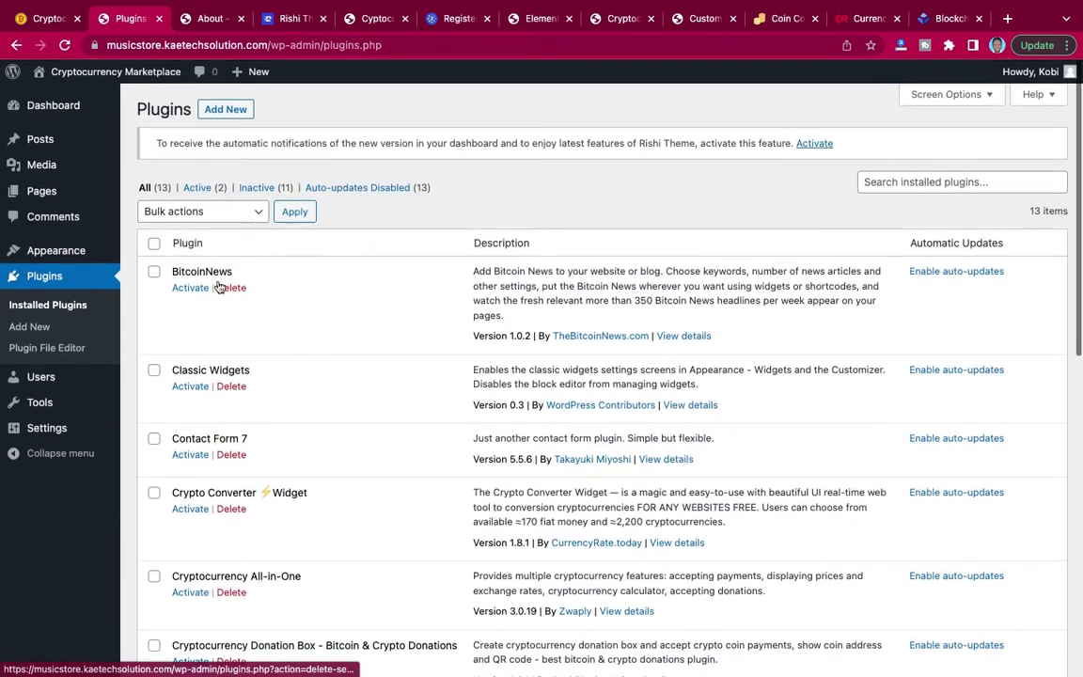
# Bulk-activate all the inactive plugins in the list, leaving Rishi Companion and WP Reset out of the selection
pyautogui.click(155, 243)
pyautogui.scroll(-10, 200, 387)
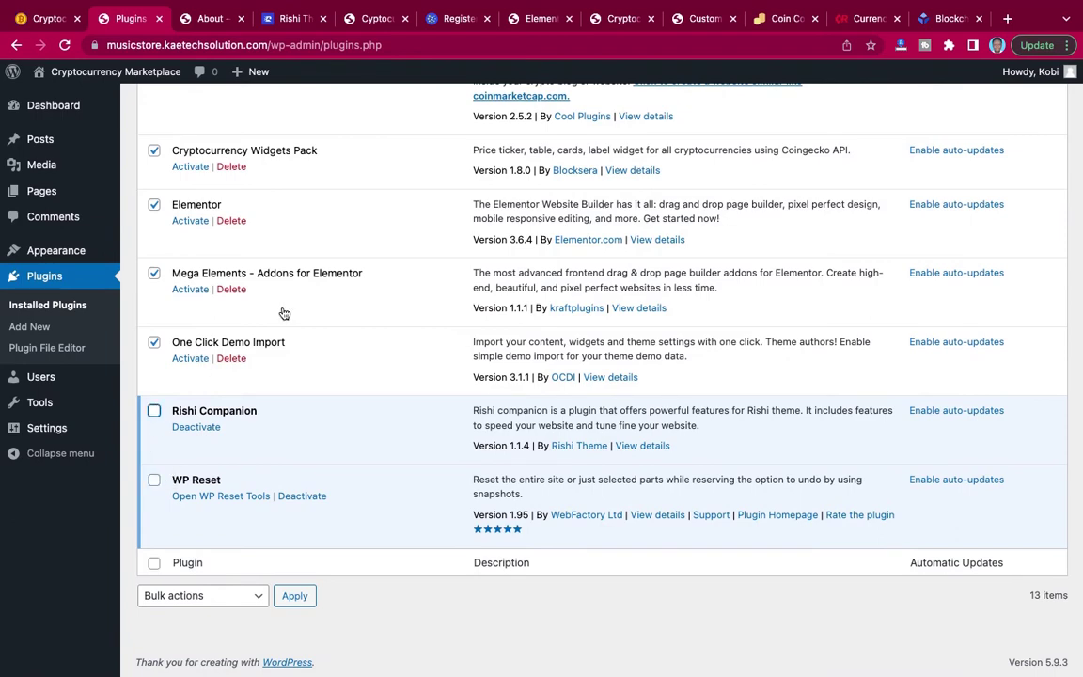
pyautogui.scroll(10, 284, 313)
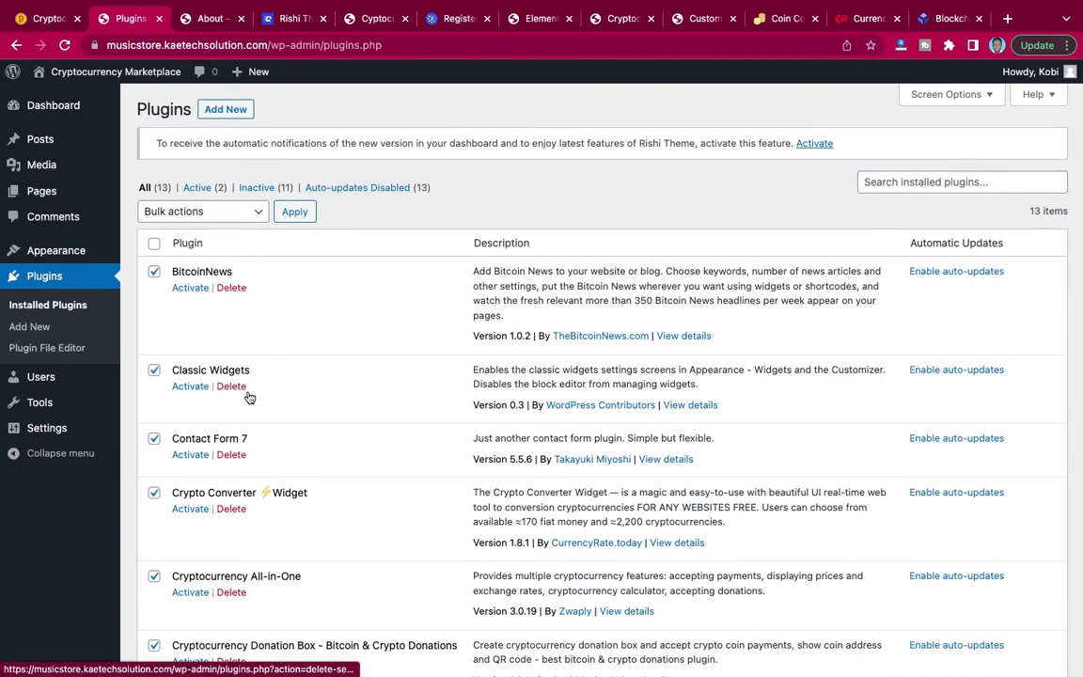
pyautogui.scroll(-3, 240, 398)
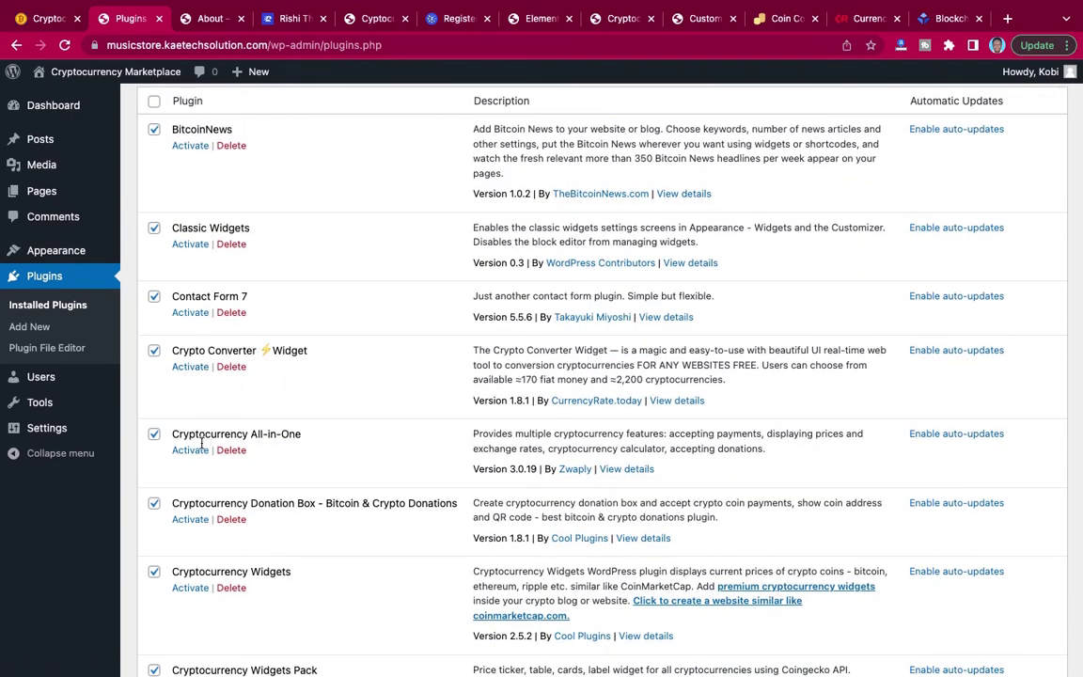
pyautogui.scroll(-1, 201, 453)
pyautogui.scroll(-4, 201, 454)
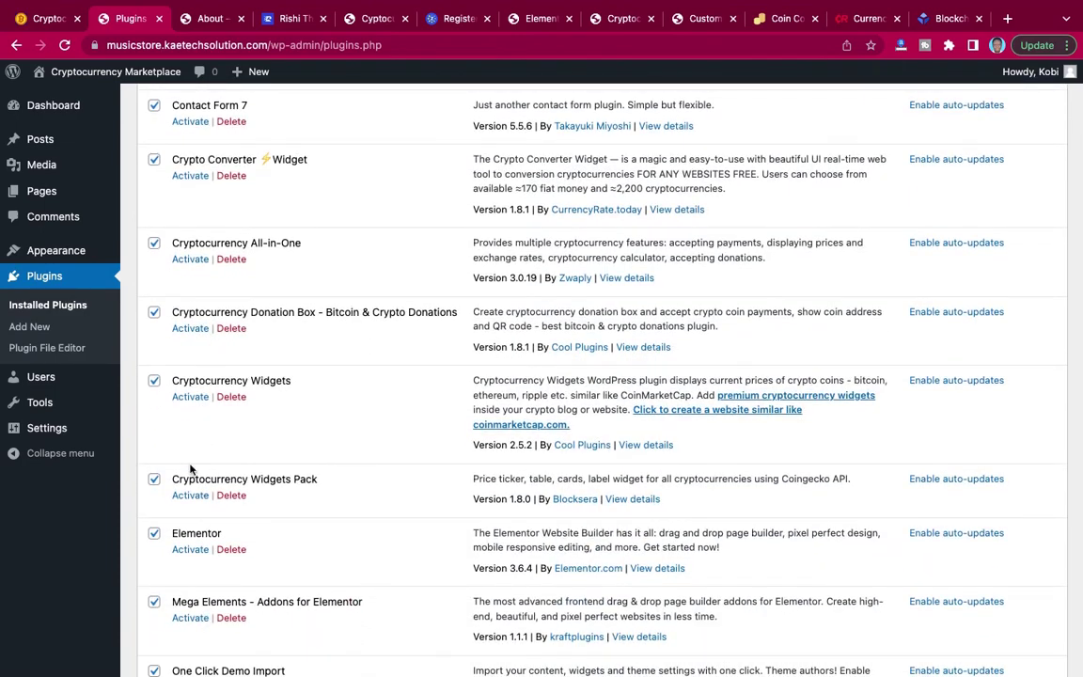
pyautogui.scroll(-3, 200, 452)
pyautogui.scroll(-1, 197, 547)
pyautogui.scroll(10, 198, 546)
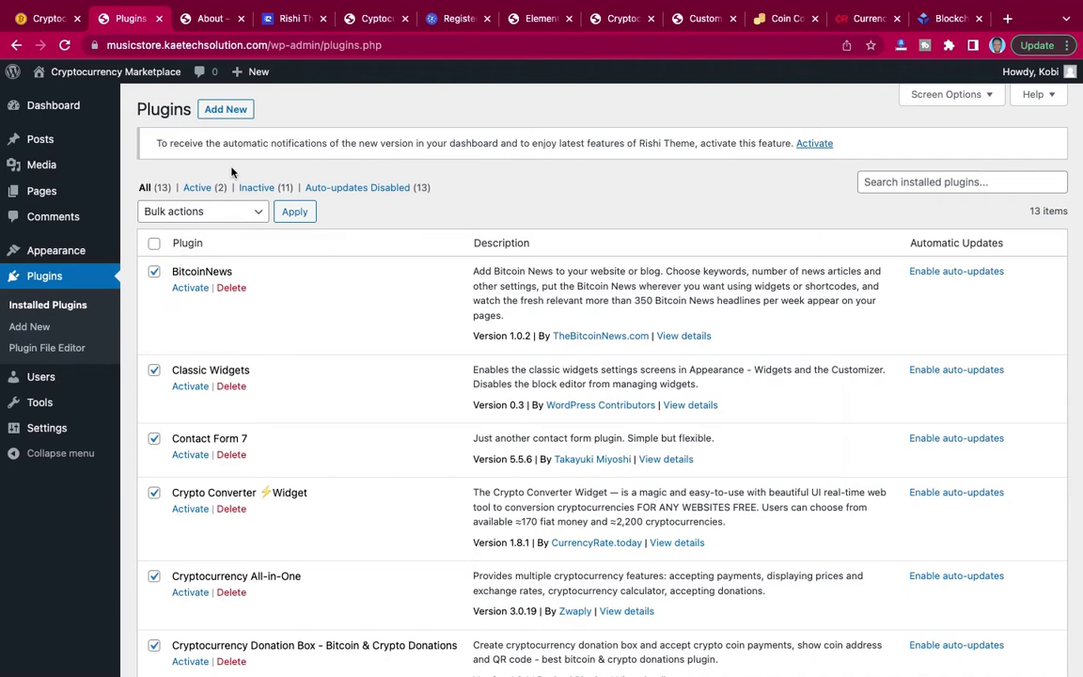
pyautogui.click(211, 214)
pyautogui.click(174, 227)
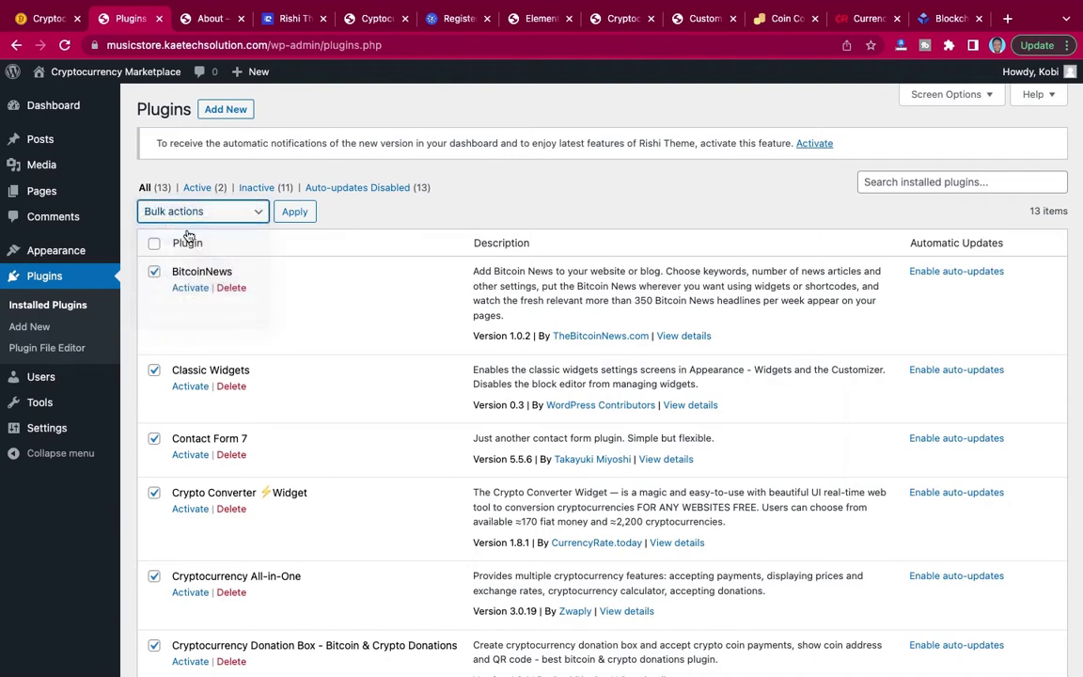
pyautogui.click(304, 214)
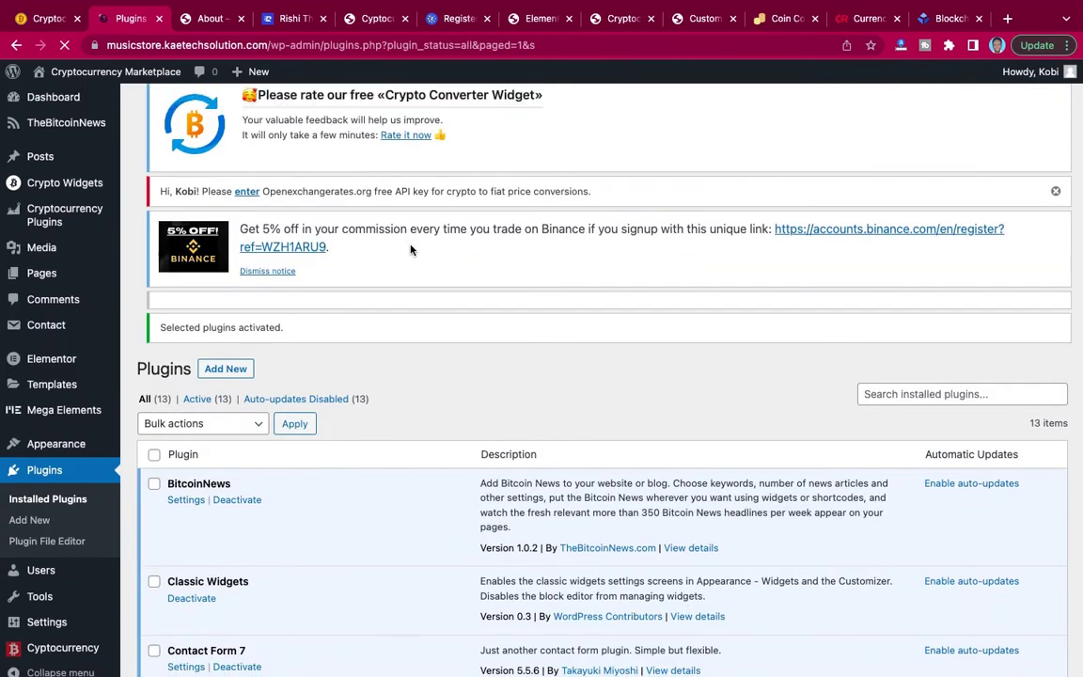
# Check the list of activated plugins and open the settings page for the Openexchangerates.org API key
pyautogui.scroll(-3, 409, 249)
pyautogui.scroll(-2, 410, 249)
pyautogui.scroll(5, 410, 249)
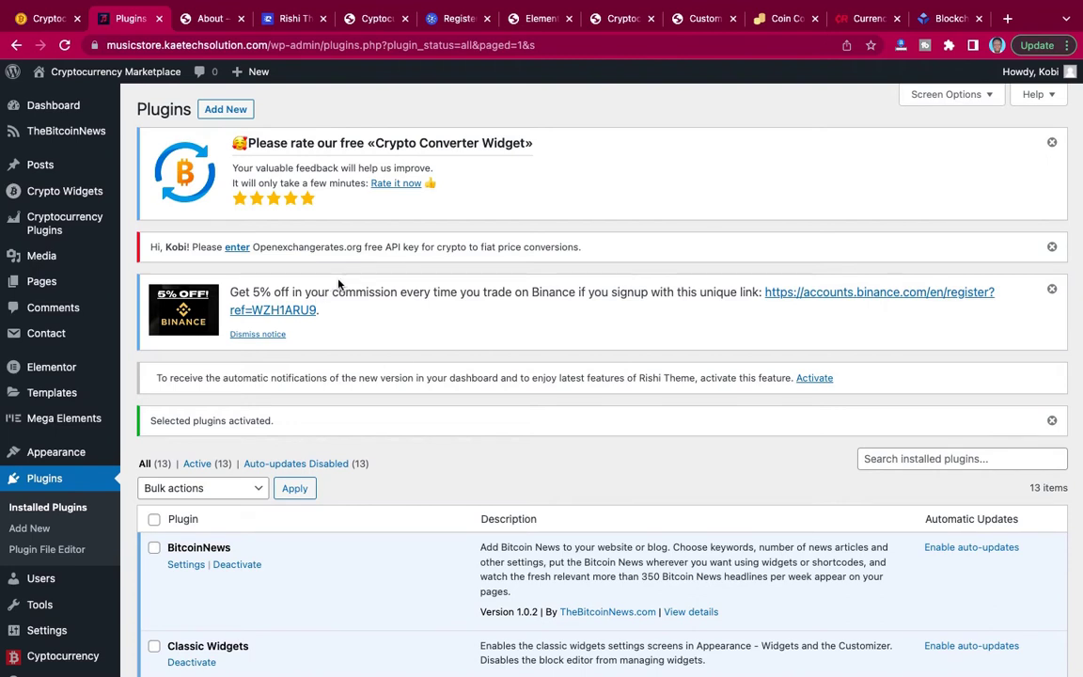
pyautogui.click(237, 247)
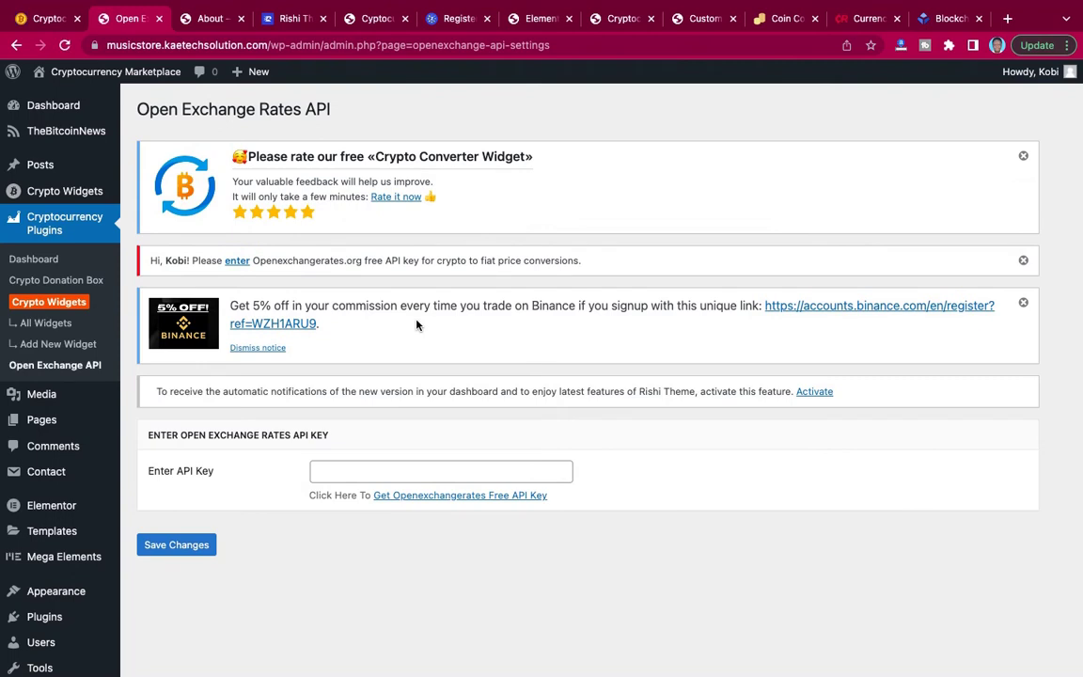
pyautogui.scroll(-2, 417, 325)
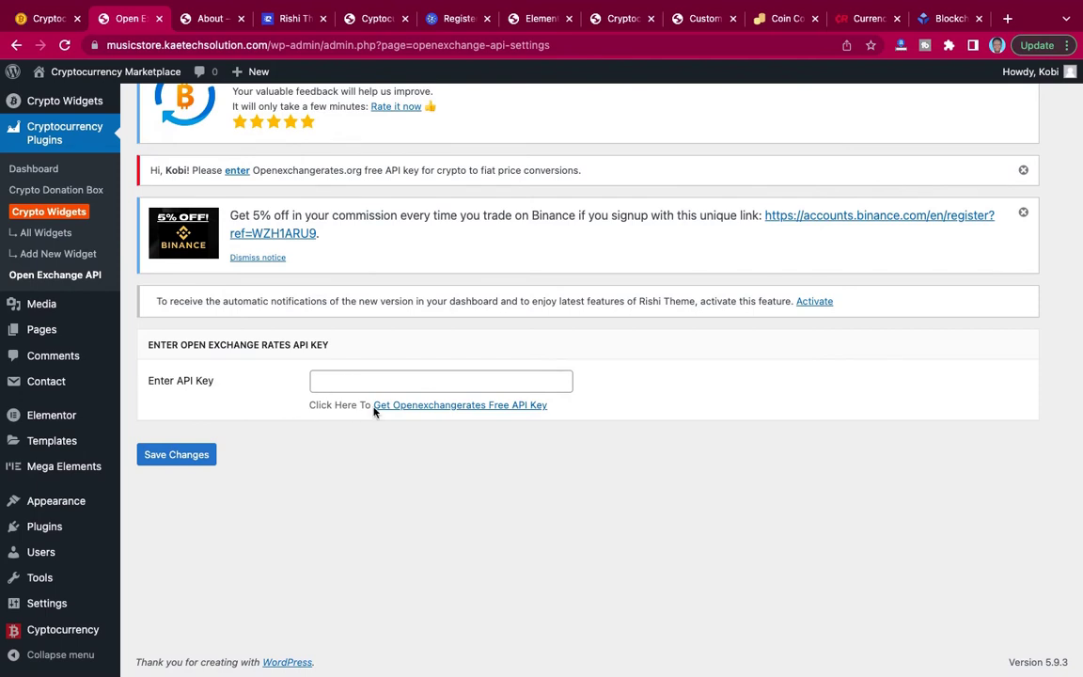
# Go to the Open Exchange Rates account's App IDs and copy the App ID named crypto
pyautogui.click(470, 410)
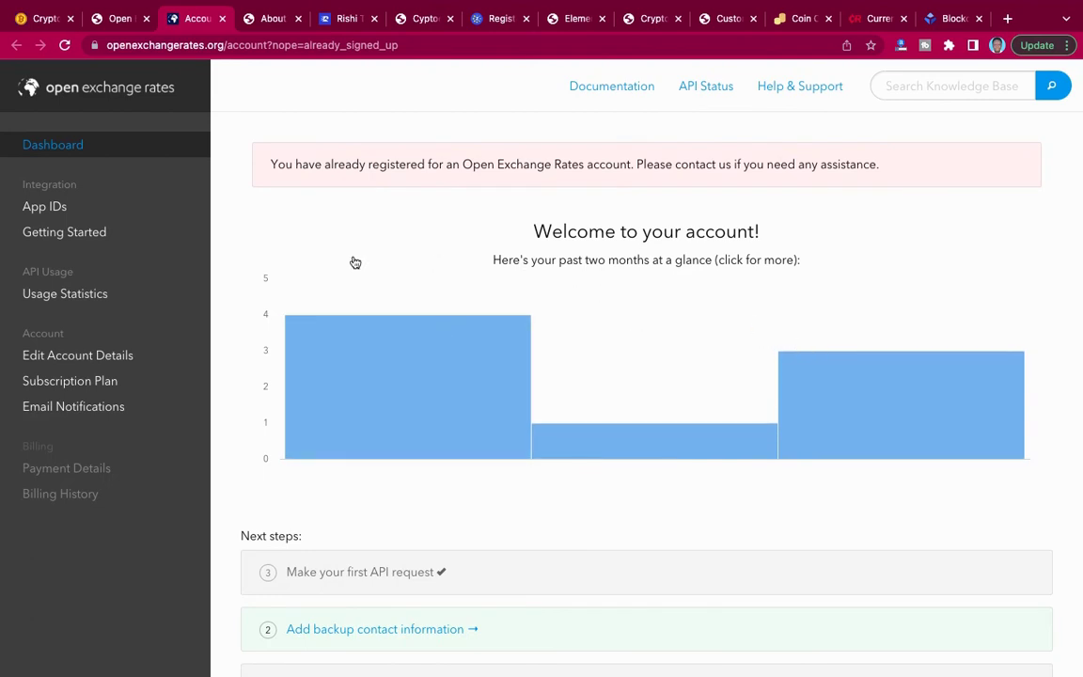
pyautogui.click(51, 209)
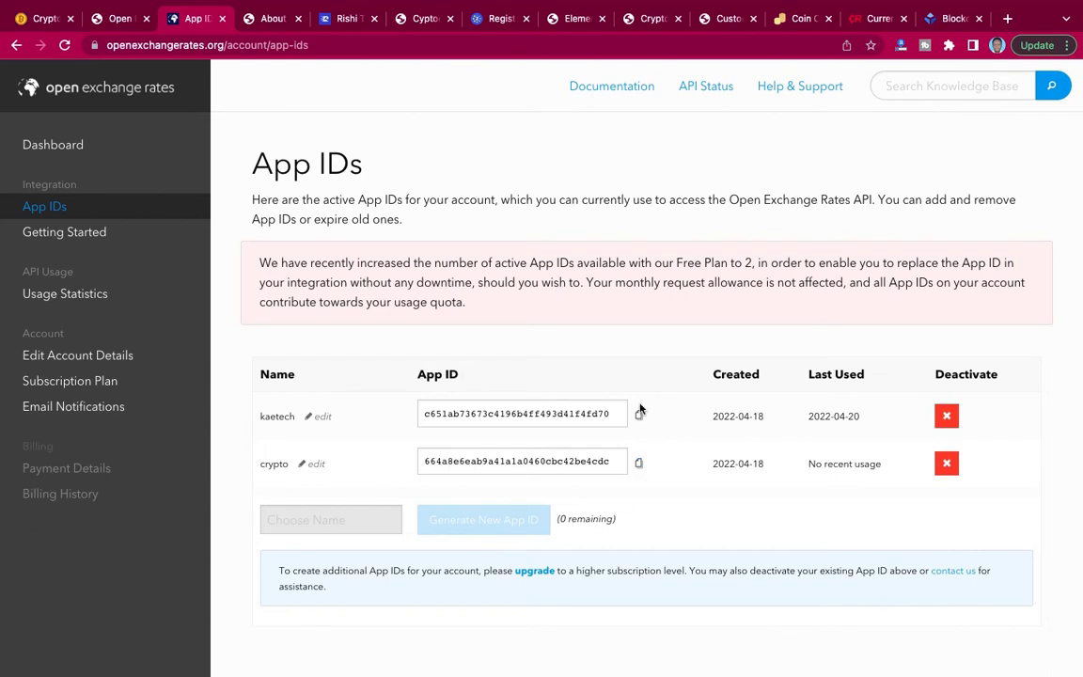
pyautogui.click(639, 465)
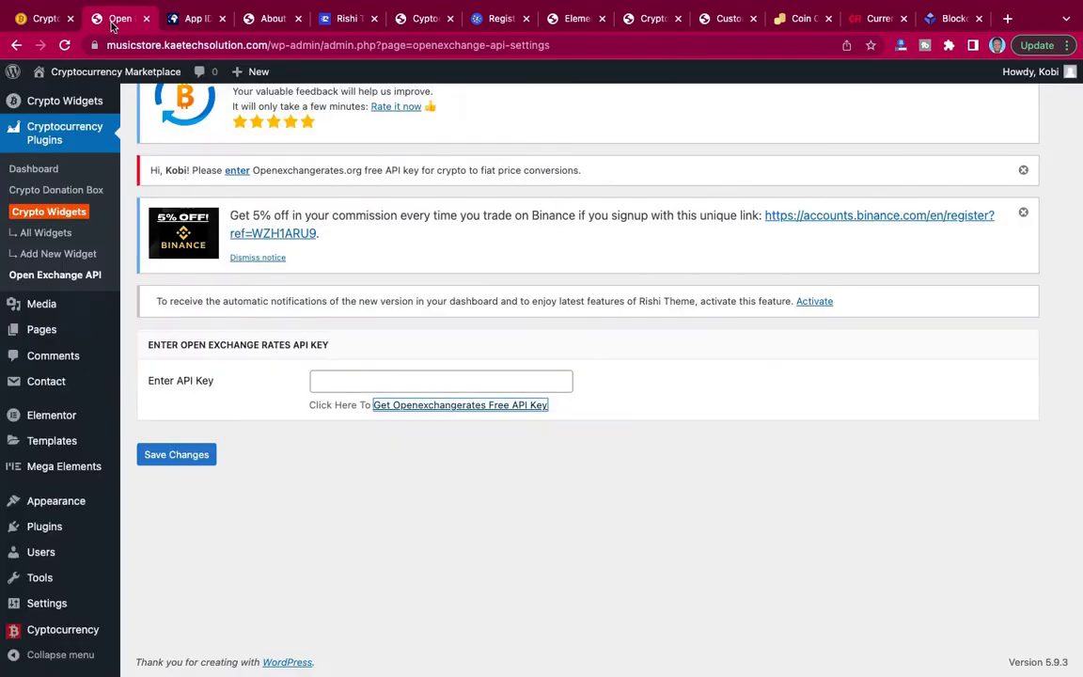
# Return to the Open Exchange Rates API settings, paste the copied API key and save the changes
pyautogui.click(101, 19)
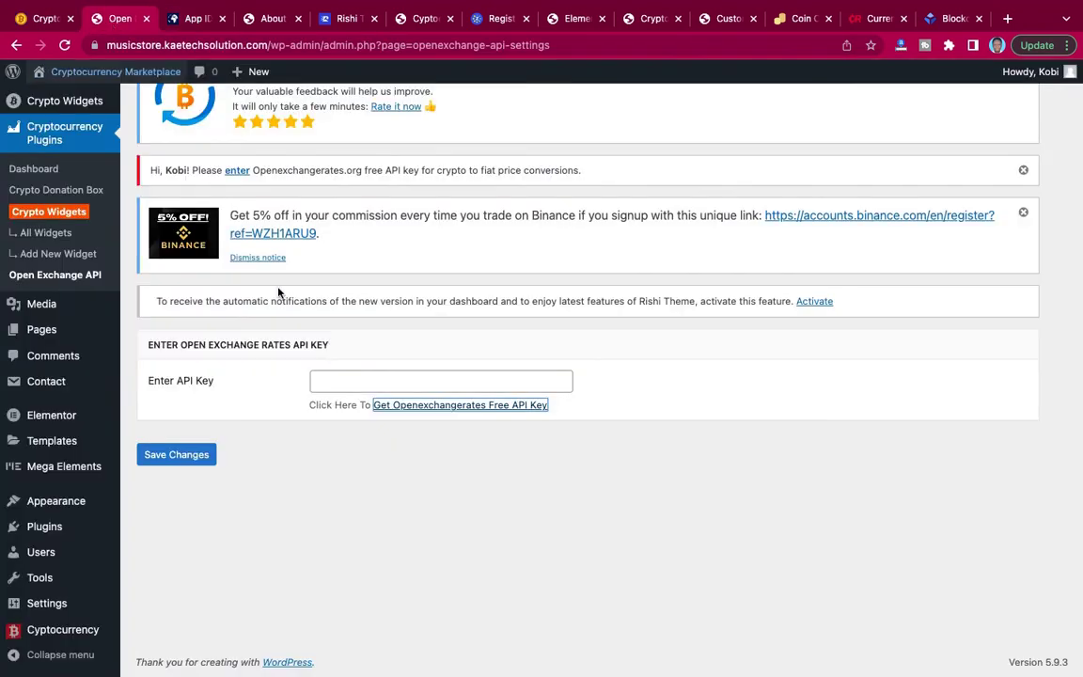
pyautogui.click(367, 378)
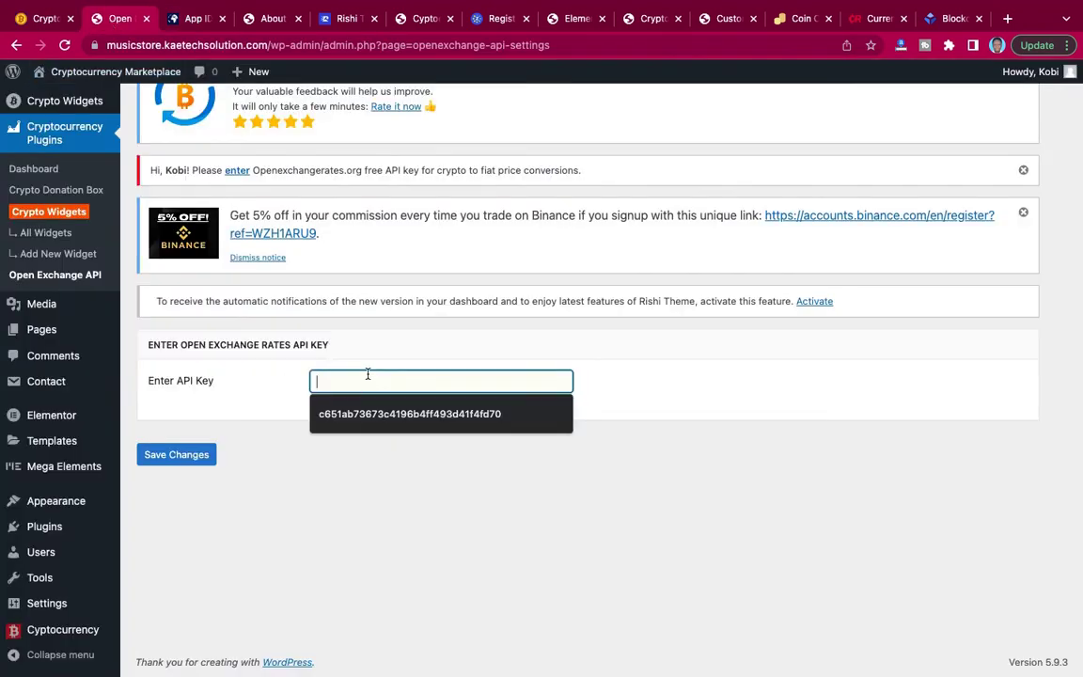
pyautogui.hotkey('ctrl', 'v')
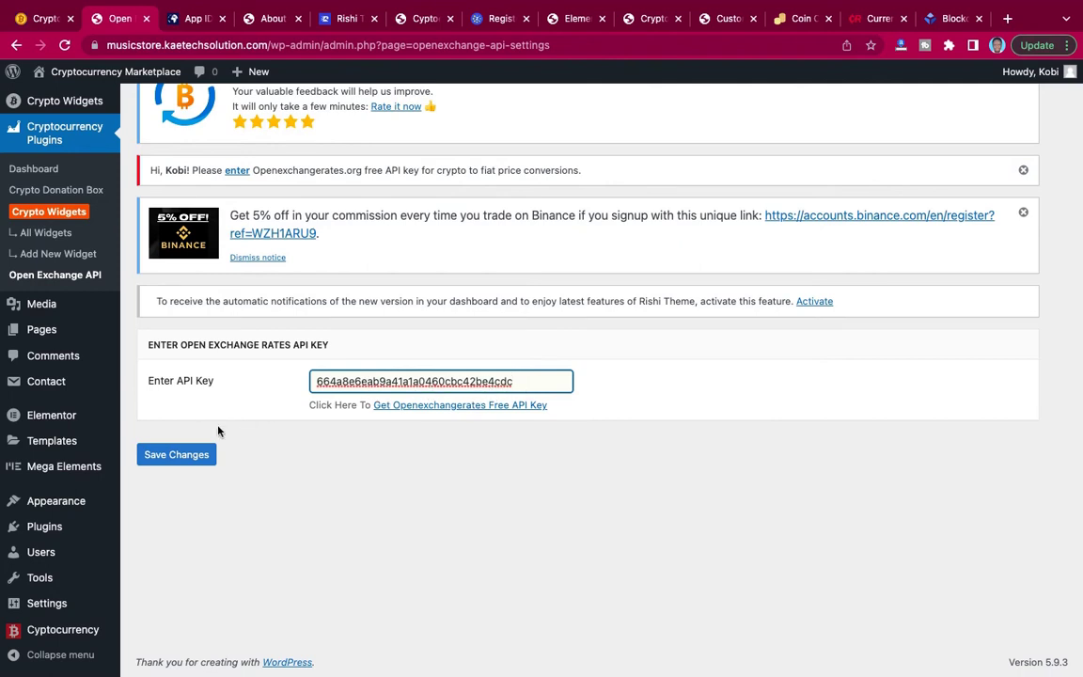
pyautogui.click(182, 457)
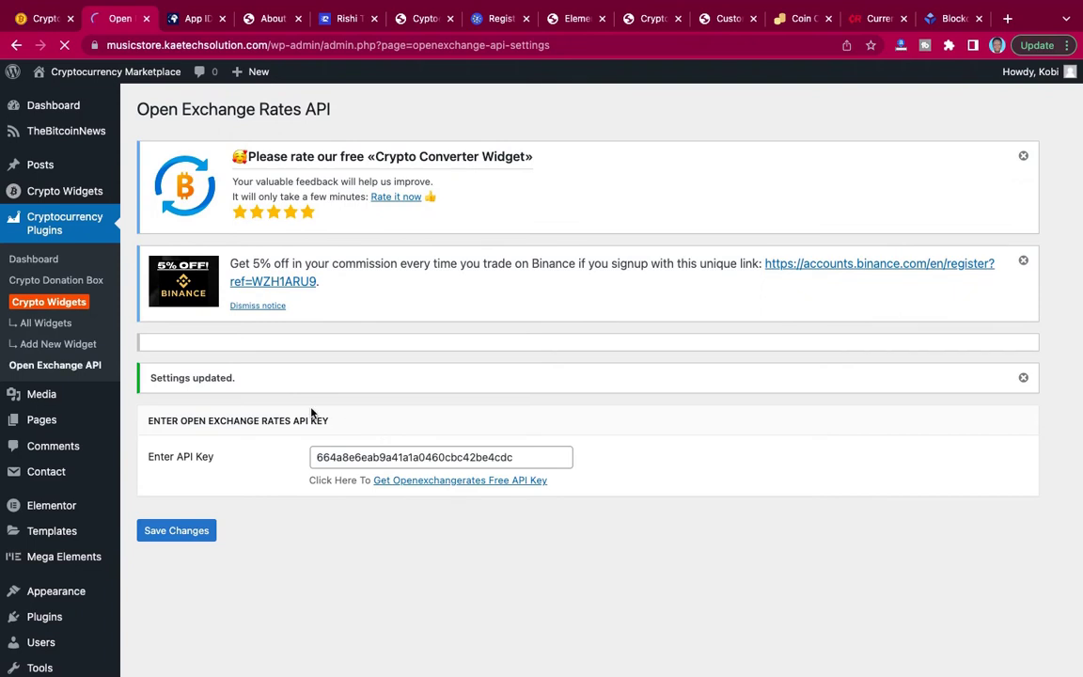
pyautogui.scroll(-2, 227, 447)
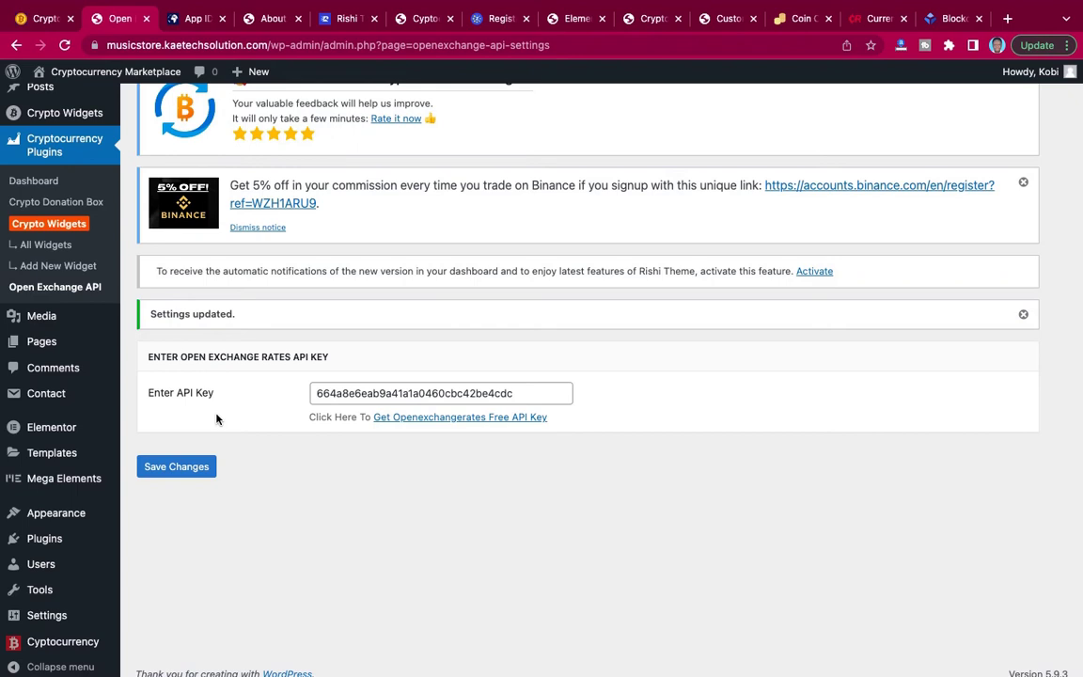
# Return to the installed plugins and check the list for the One Click Demo Import plugin
pyautogui.scroll(-1, 217, 418)
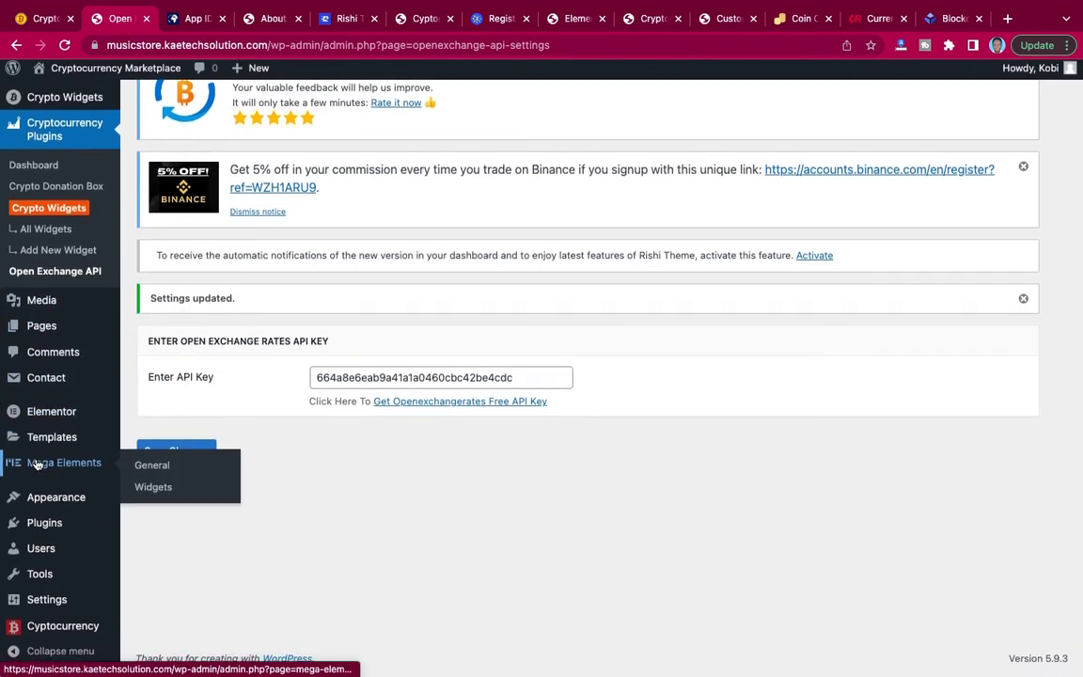
pyautogui.moveTo(97, 526)
pyautogui.click(157, 530)
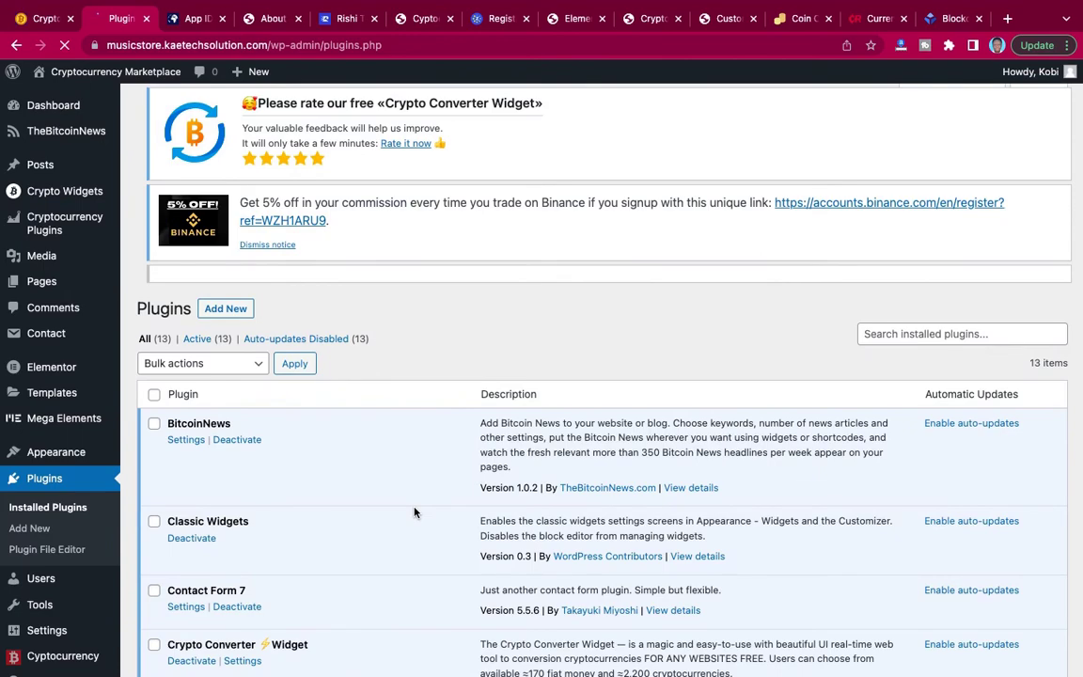
pyautogui.scroll(-7, 414, 513)
pyautogui.scroll(4, 415, 513)
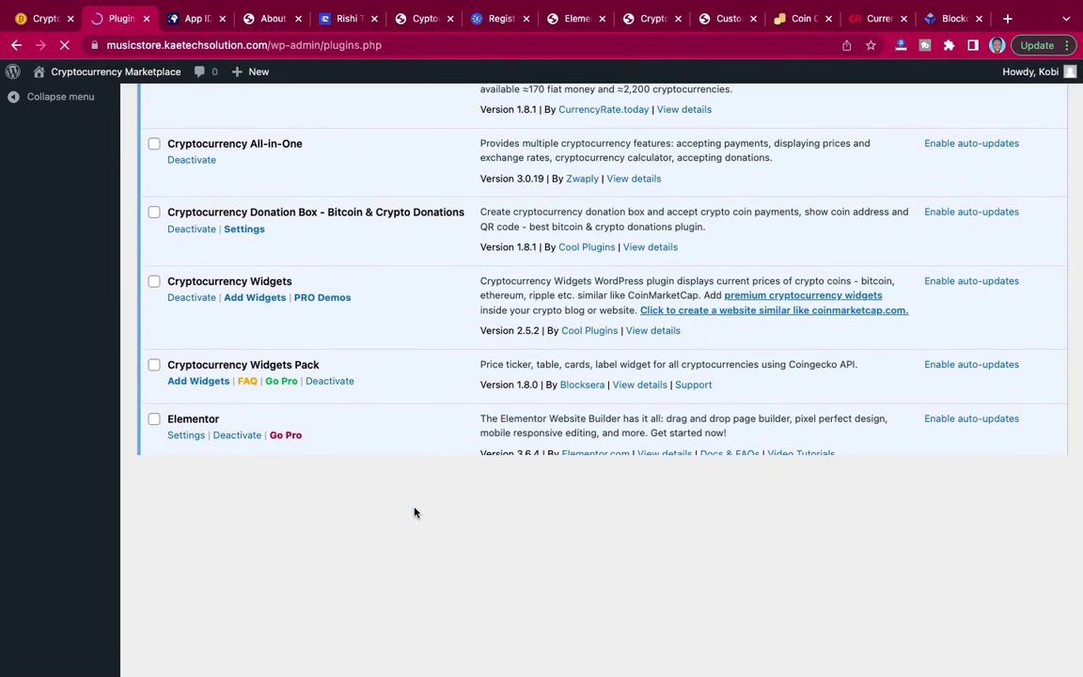
pyautogui.scroll(-4, 418, 498)
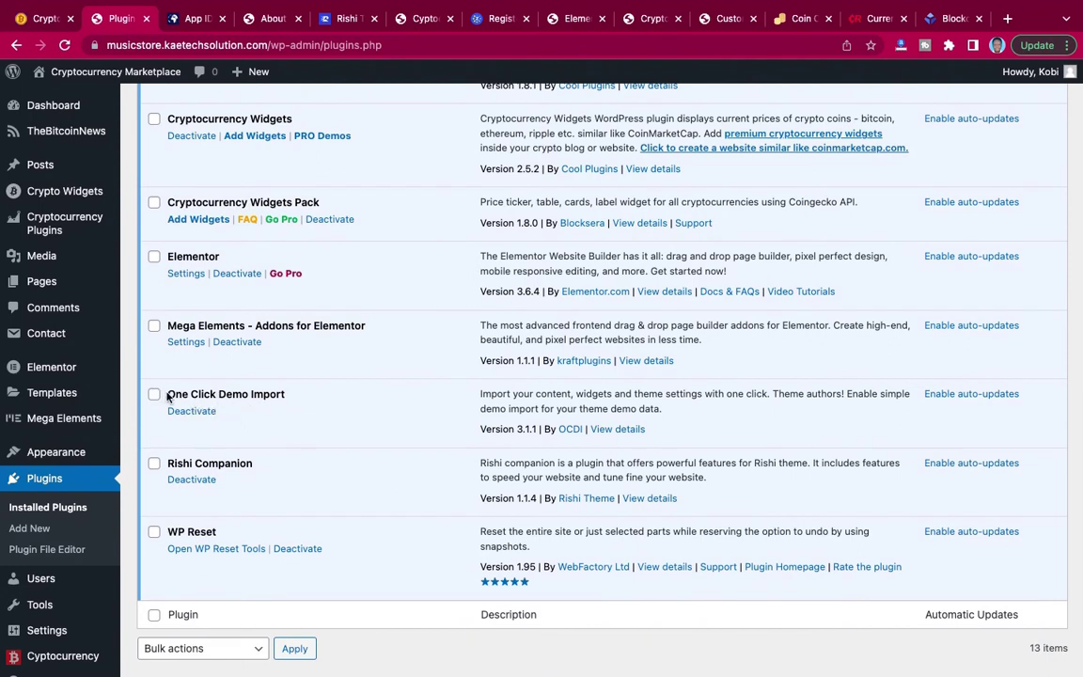
pyautogui.moveTo(167, 393); pyautogui.dragTo(289, 393)
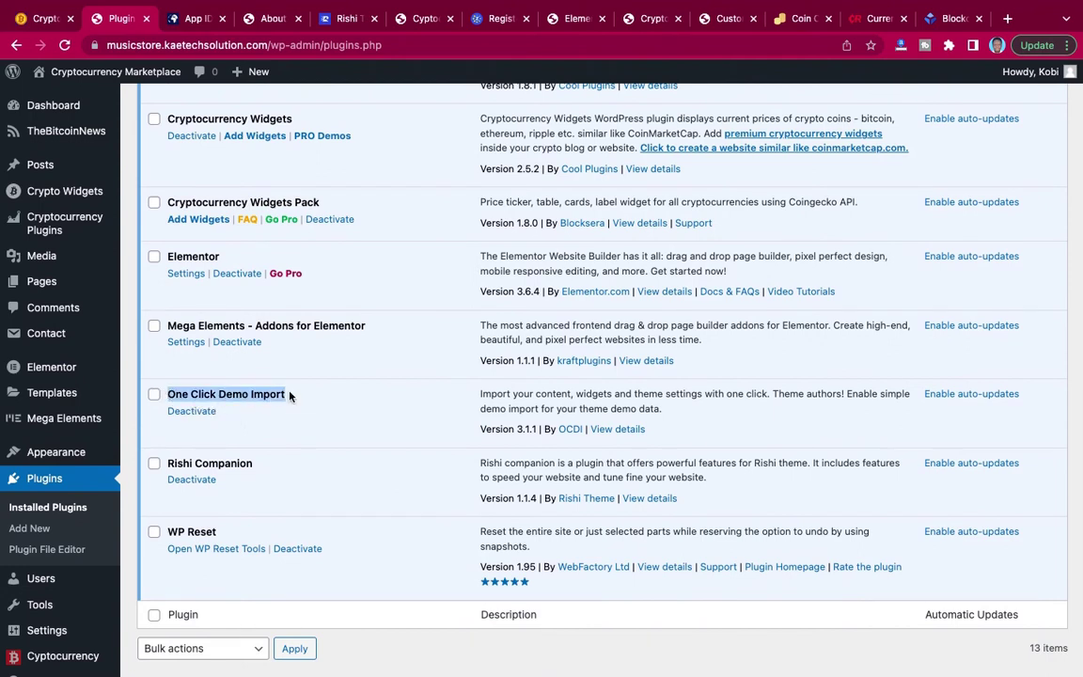
pyautogui.click(287, 395)
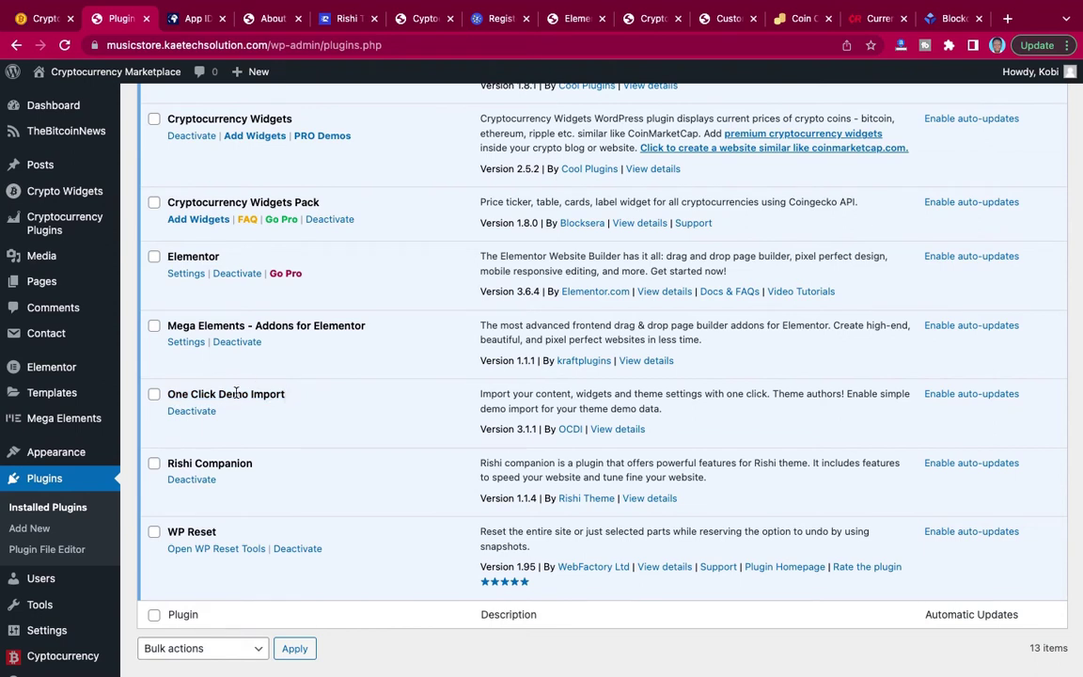
pyautogui.scroll(-1, 150, 434)
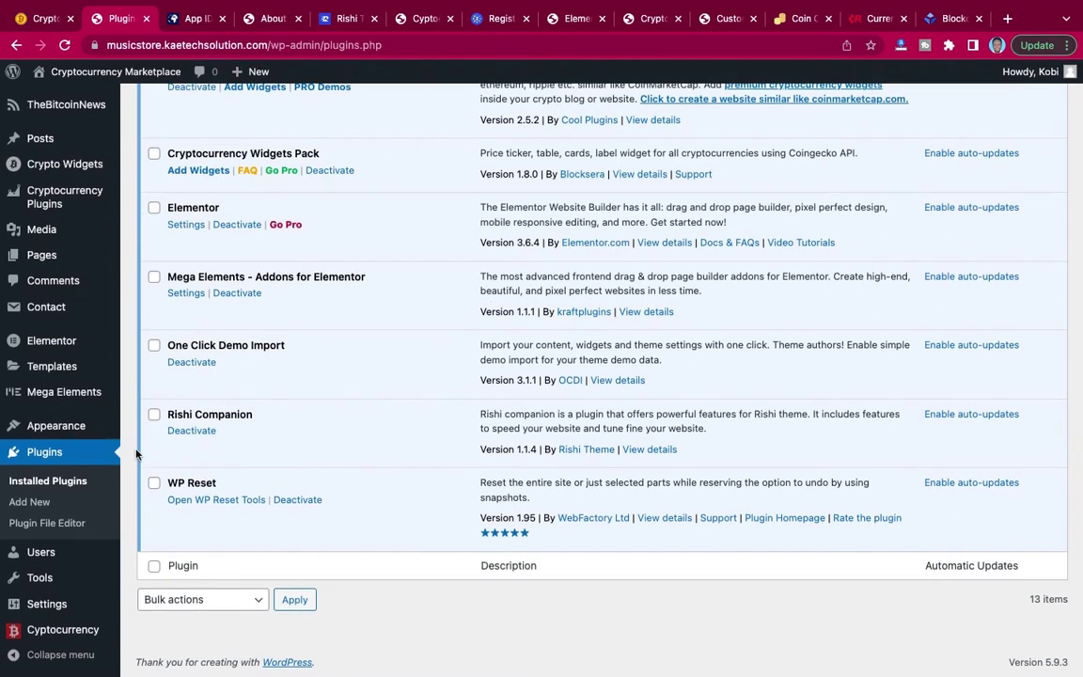
# Open the Import Demo Data page for the Rishi theme and go to its Manual Demo File Import section
pyautogui.moveTo(49, 583)
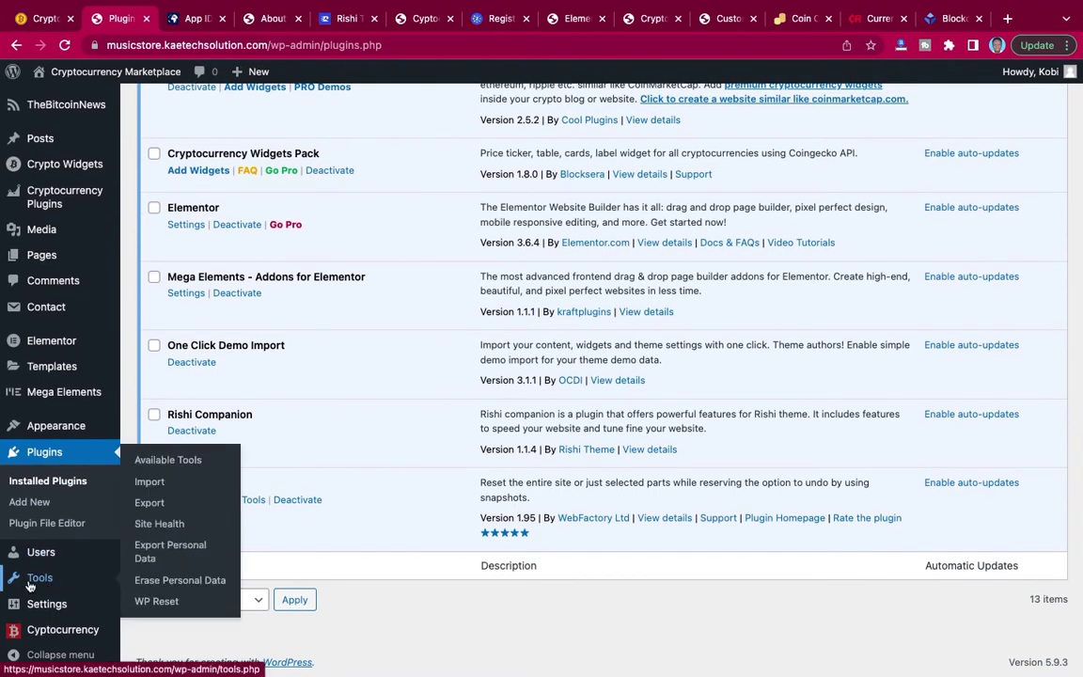
pyautogui.moveTo(33, 608)
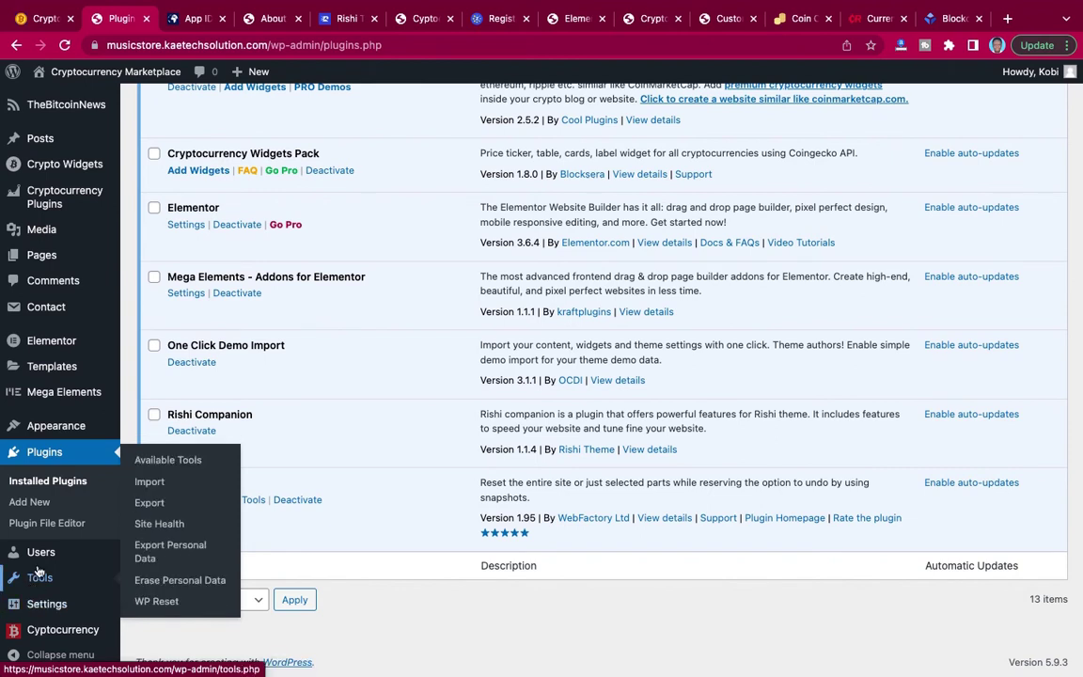
pyautogui.moveTo(42, 430)
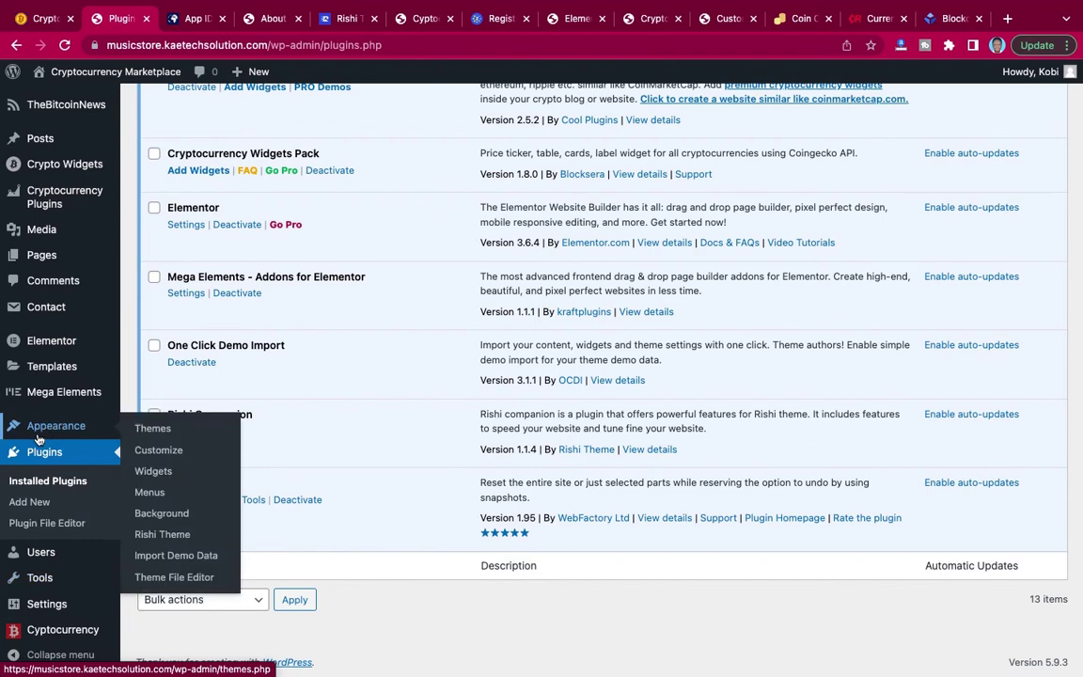
pyautogui.click(174, 560)
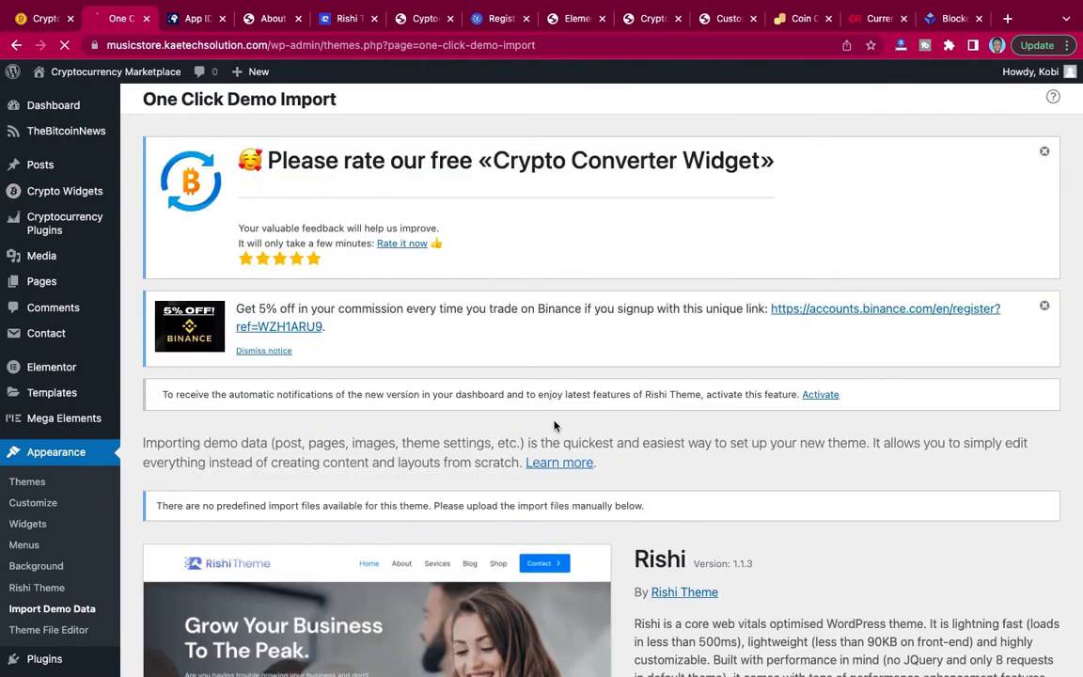
pyautogui.scroll(-5, 554, 426)
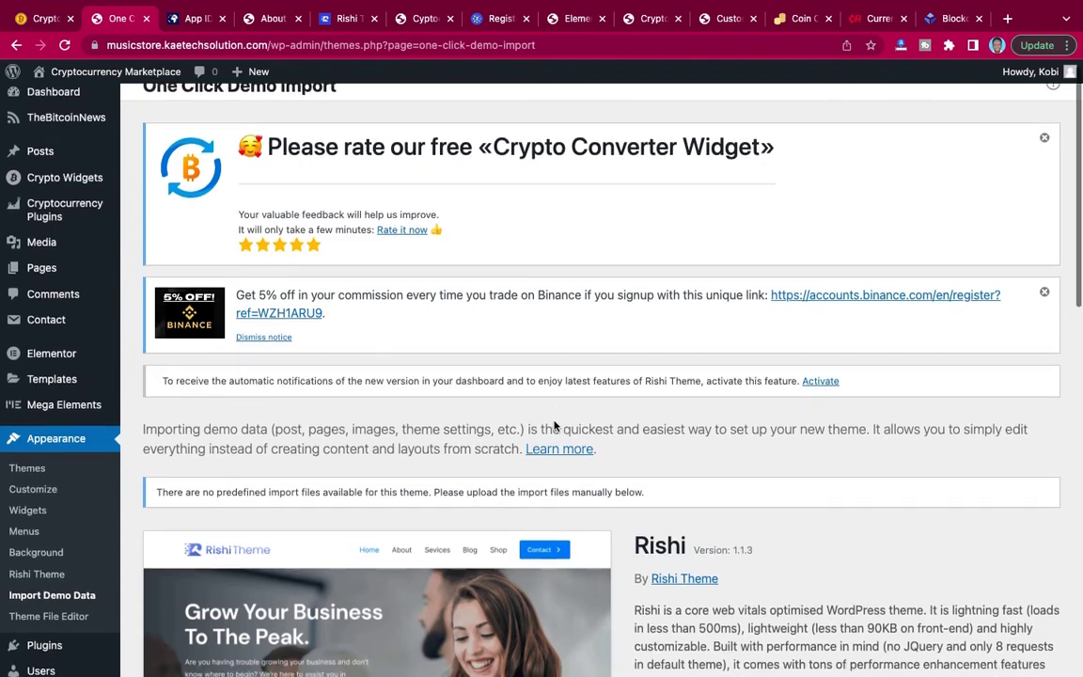
pyautogui.scroll(2, 554, 426)
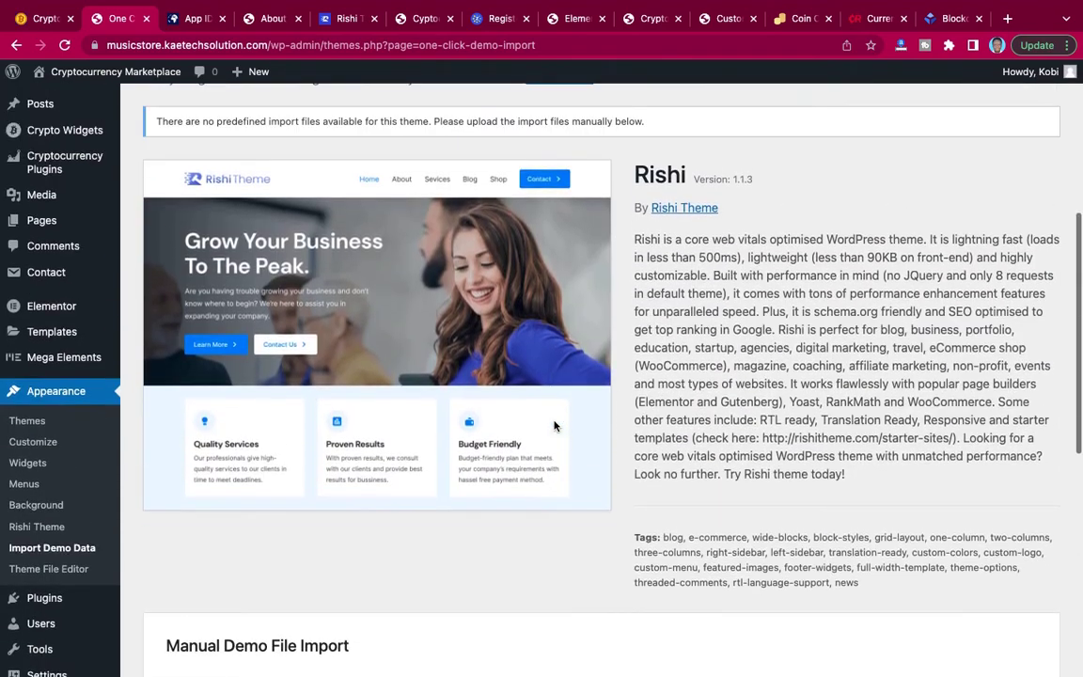
pyautogui.scroll(-1, 517, 416)
pyautogui.scroll(3, 517, 416)
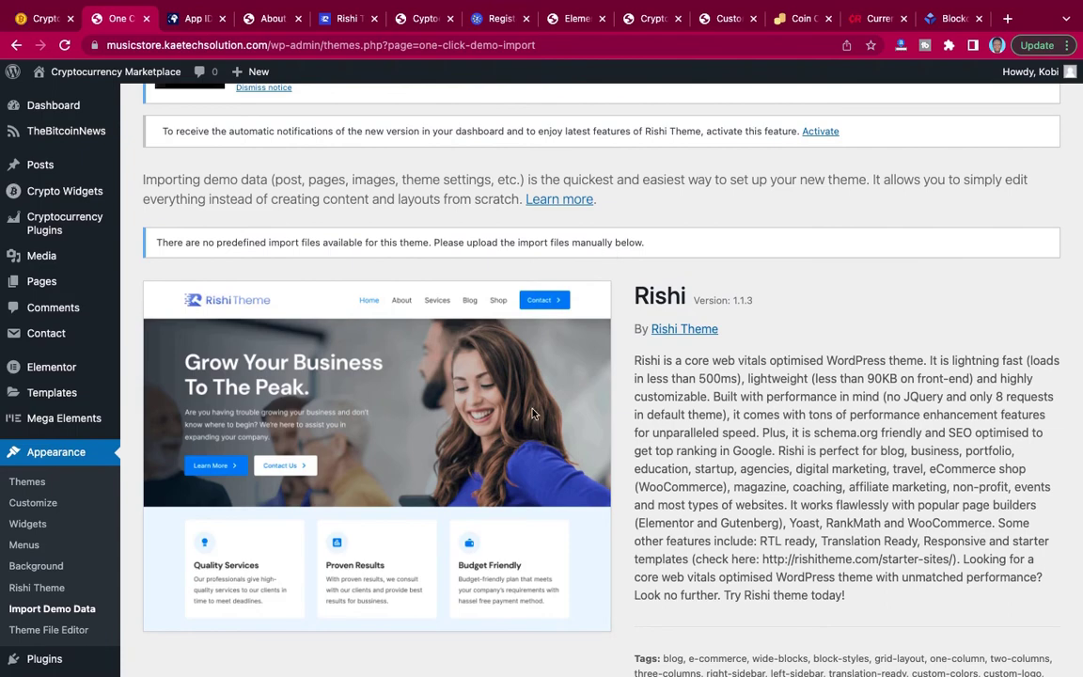
pyautogui.scroll(-12, 532, 414)
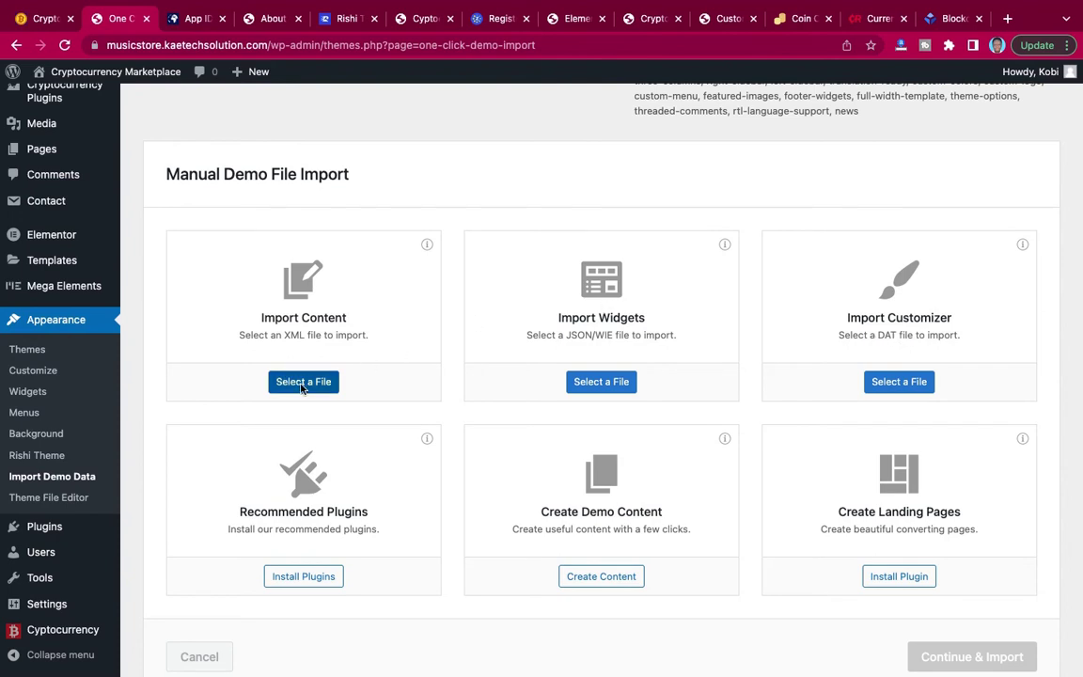
# Start choosing the content import file and browse to the Cryptocurrency Demo folder inside the CRYPTO folder on the Desktop
pyautogui.click(303, 384)
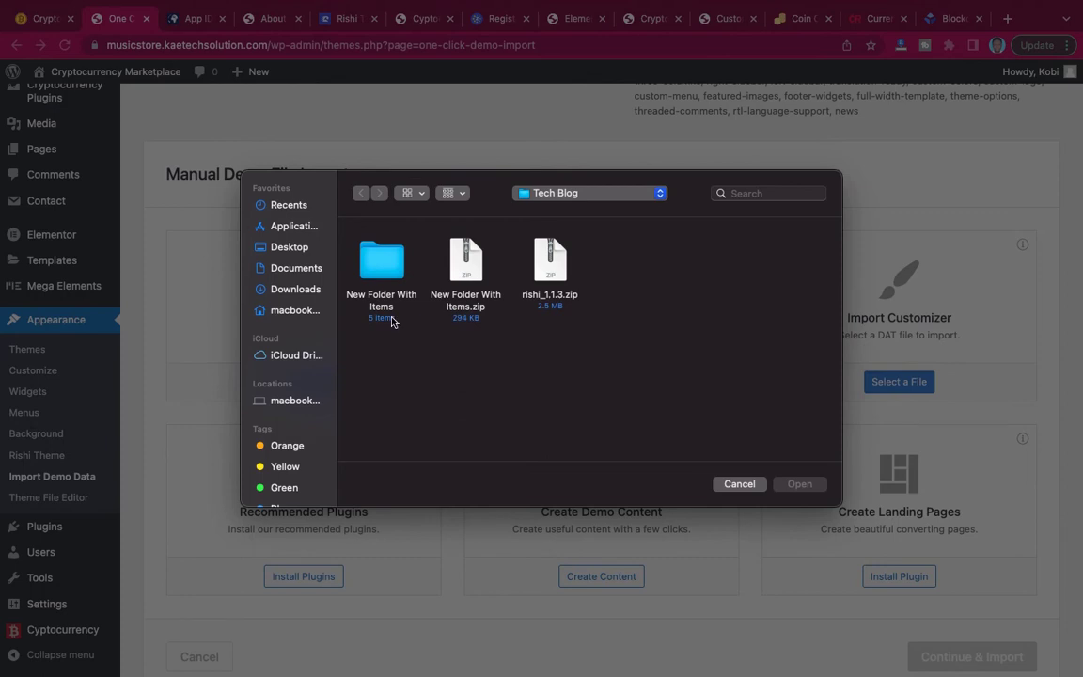
pyautogui.click(288, 248)
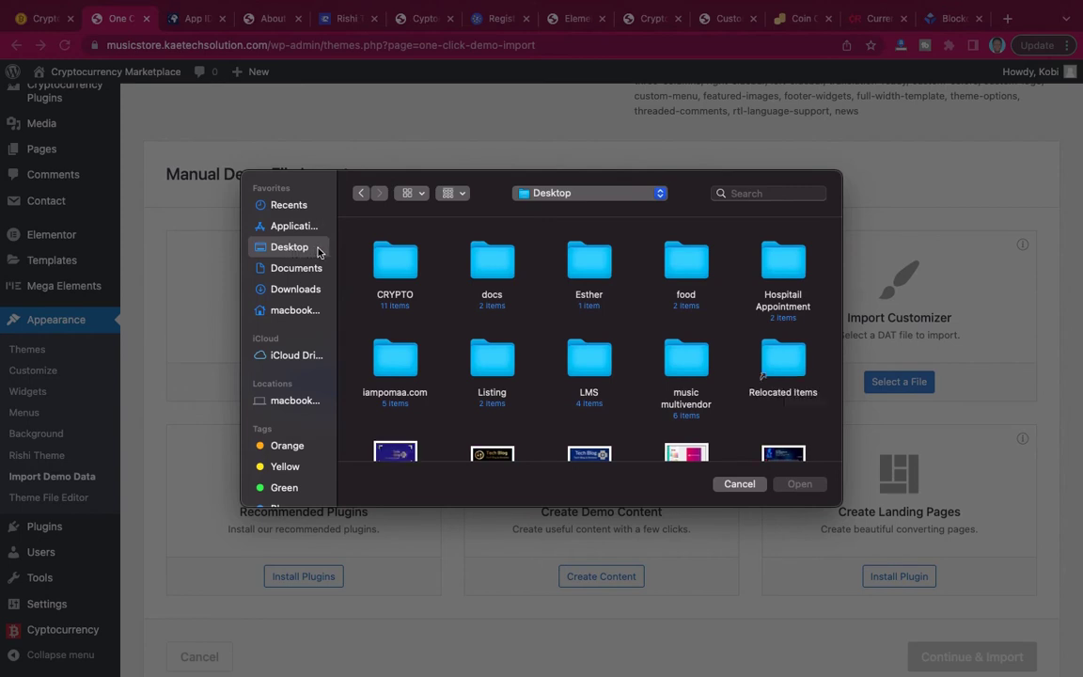
pyautogui.doubleClick(399, 273)
pyautogui.scroll(-2, 411, 433)
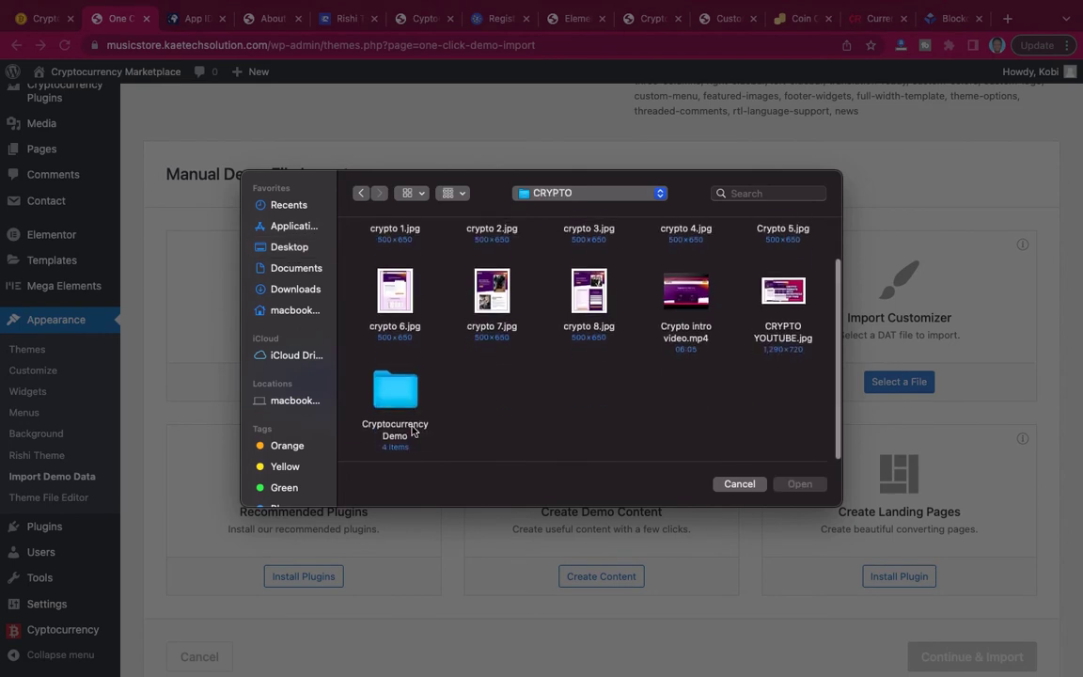
pyautogui.doubleClick(393, 406)
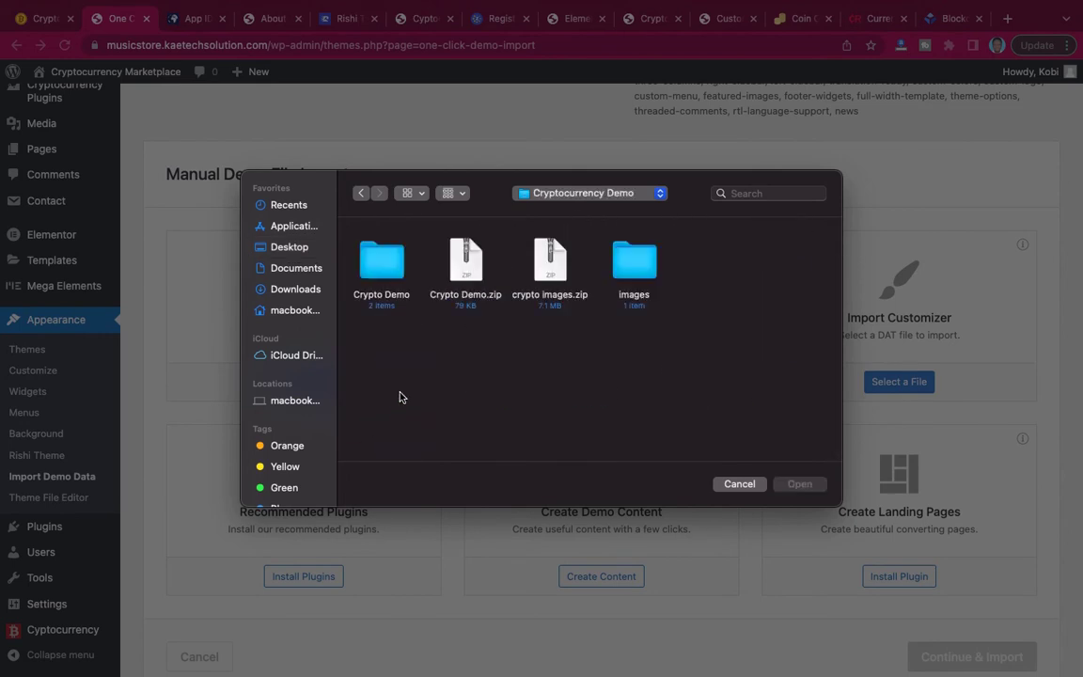
# Look through the Cryptocurrency Demo folder, checking its zip files and the contents of its Crypto Demo and images folders
pyautogui.click(463, 262)
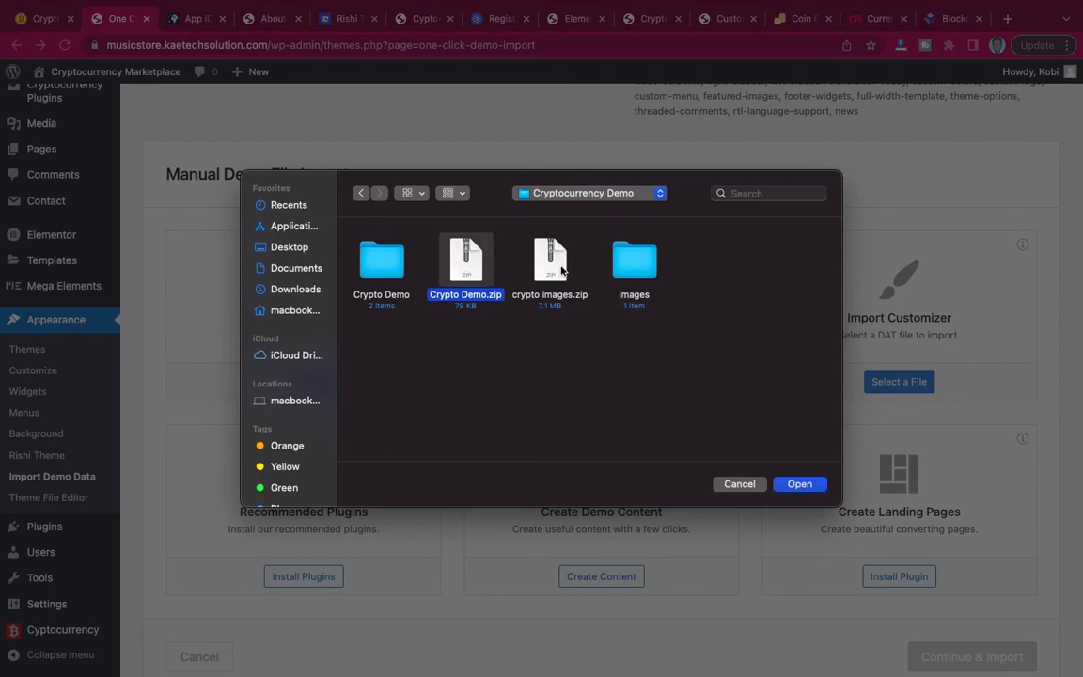
pyautogui.click(548, 266)
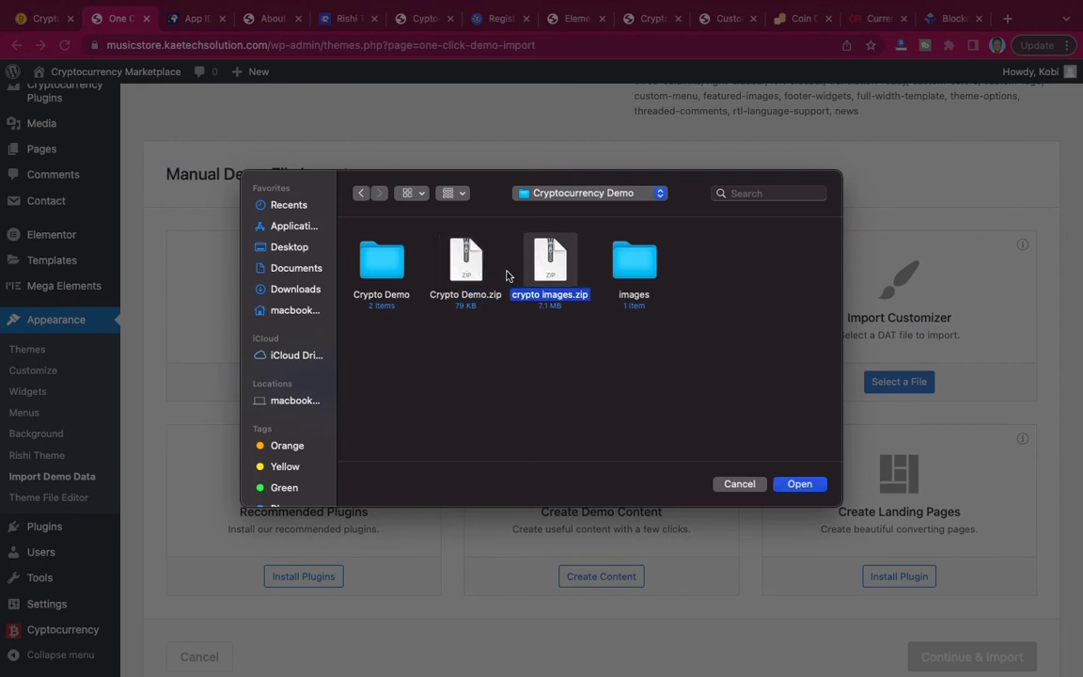
pyautogui.doubleClick(381, 263)
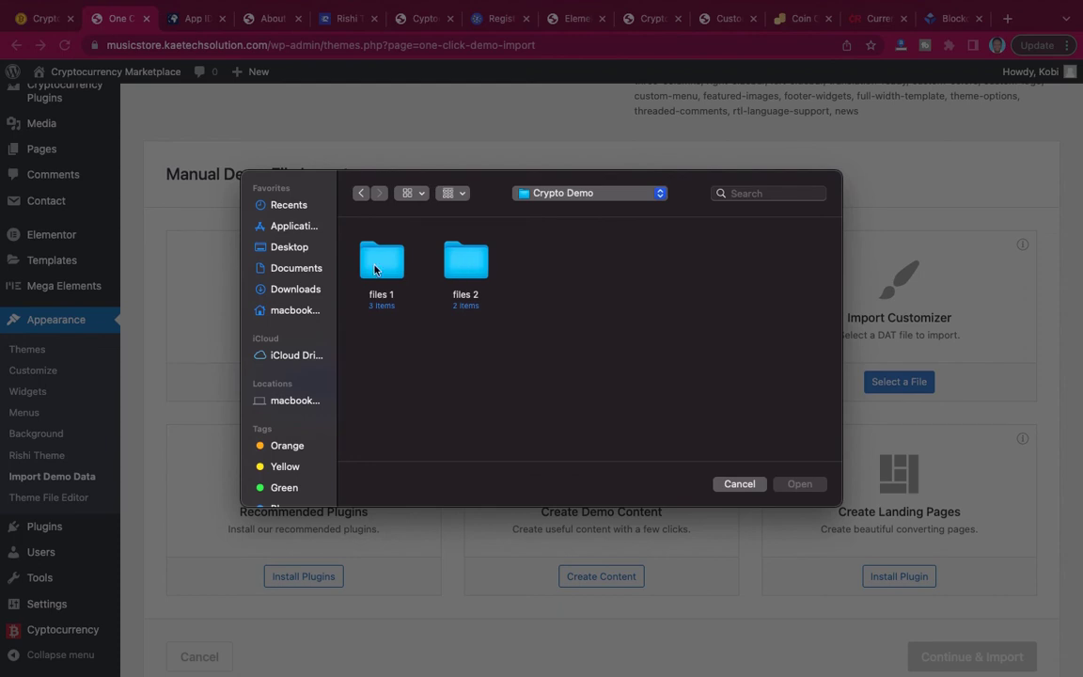
pyautogui.click(360, 195)
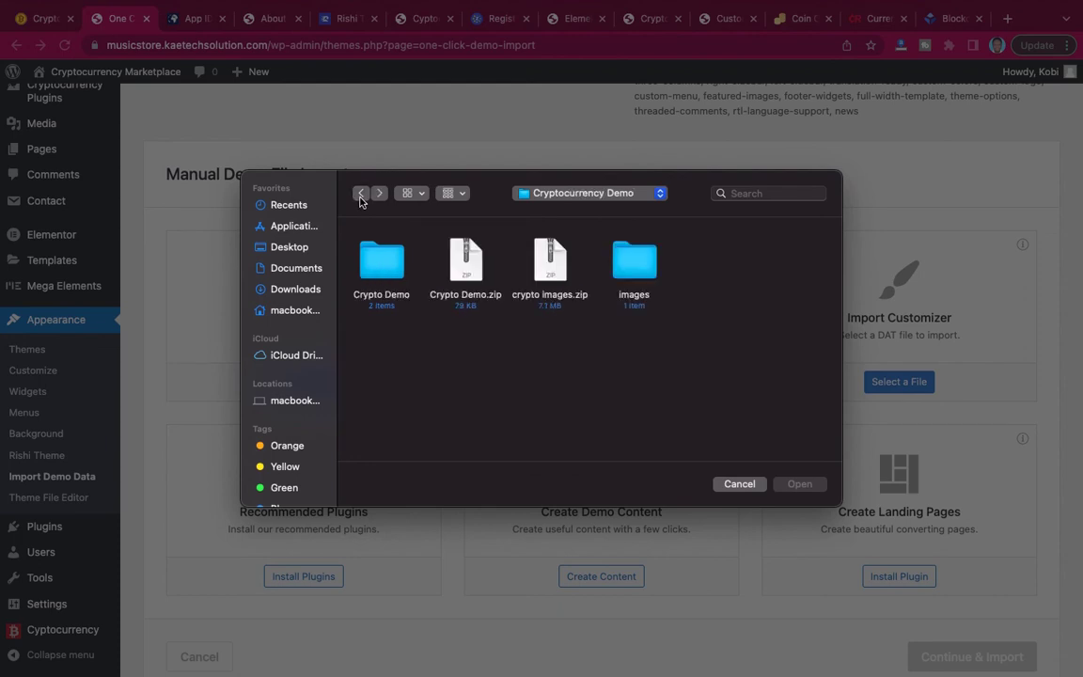
pyautogui.click(626, 269)
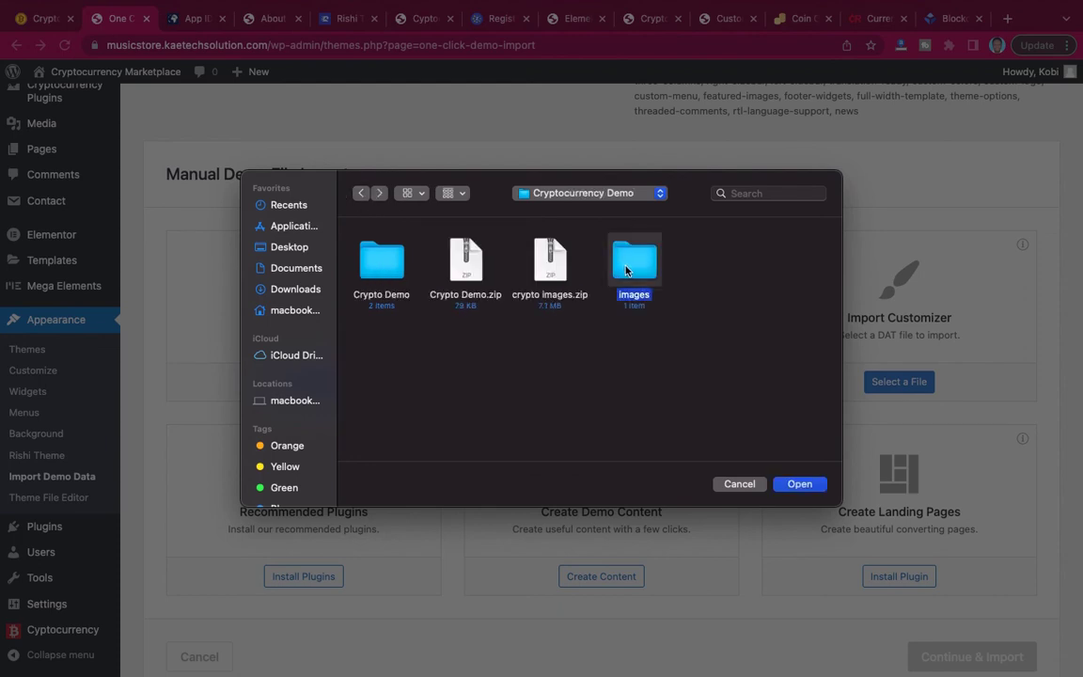
pyautogui.doubleClick(626, 270)
pyautogui.doubleClick(382, 260)
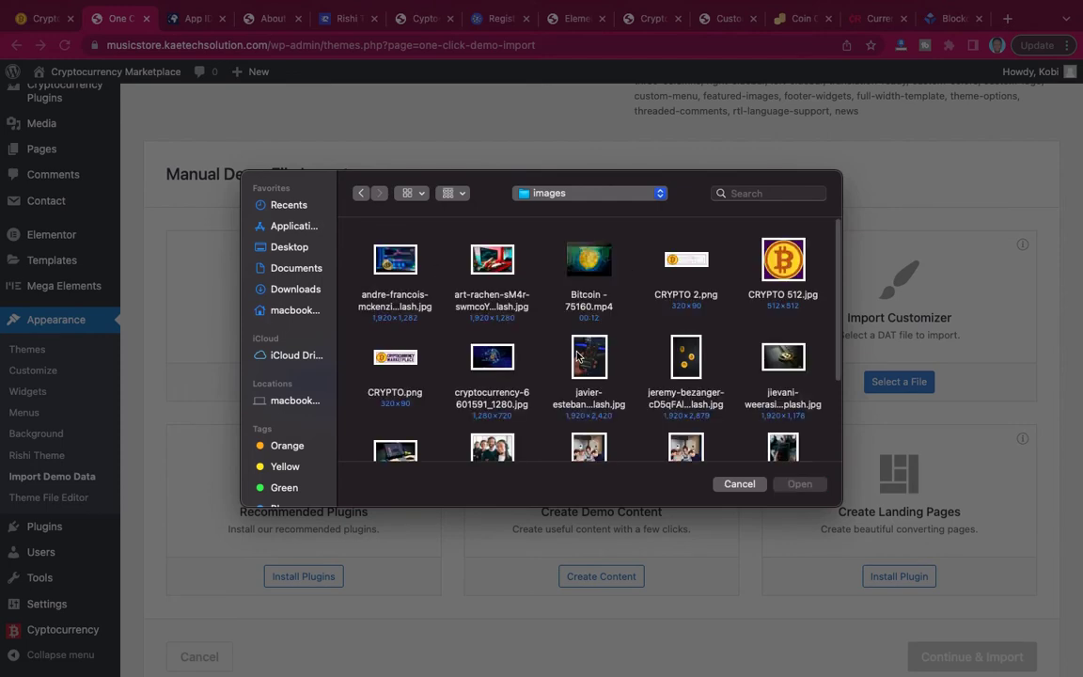
pyautogui.scroll(-3, 578, 355)
pyautogui.scroll(3, 564, 339)
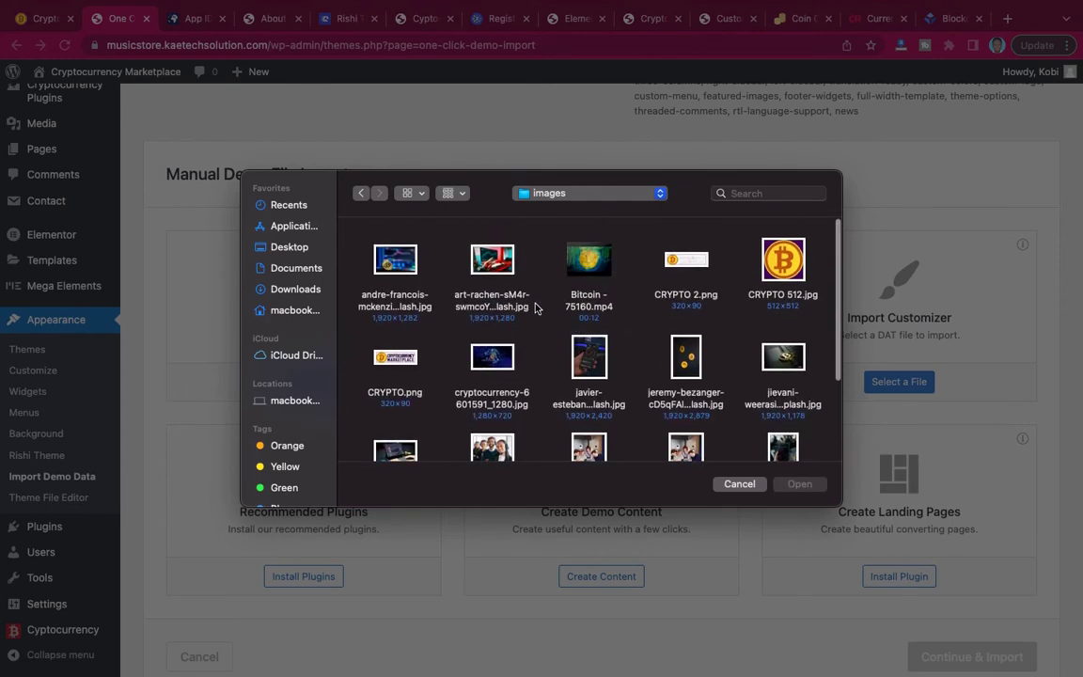
pyautogui.click(361, 194)
pyautogui.click(361, 194)
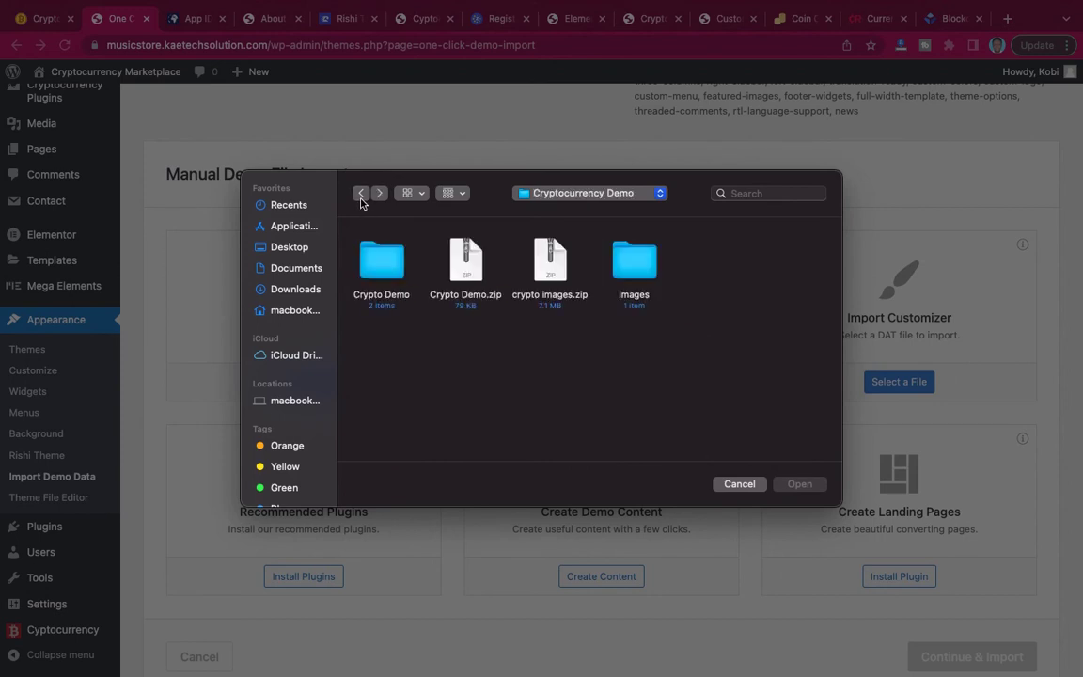
# Select xml file.xml from the files 1 folder inside Crypto Demo as the content import file
pyautogui.doubleClick(378, 261)
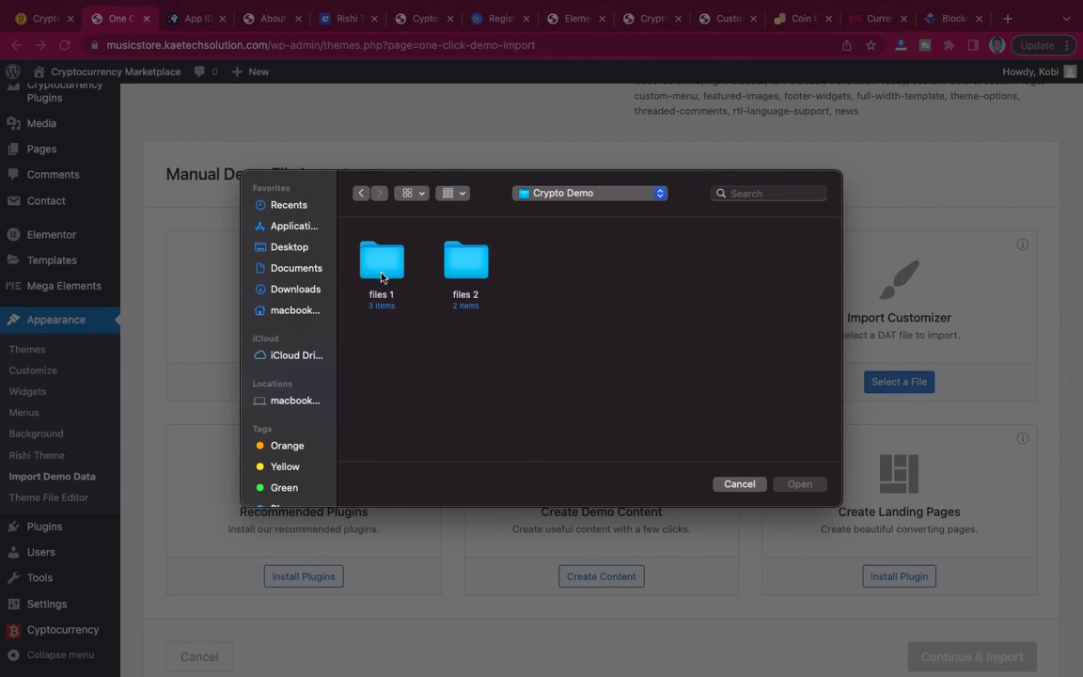
pyautogui.doubleClick(380, 272)
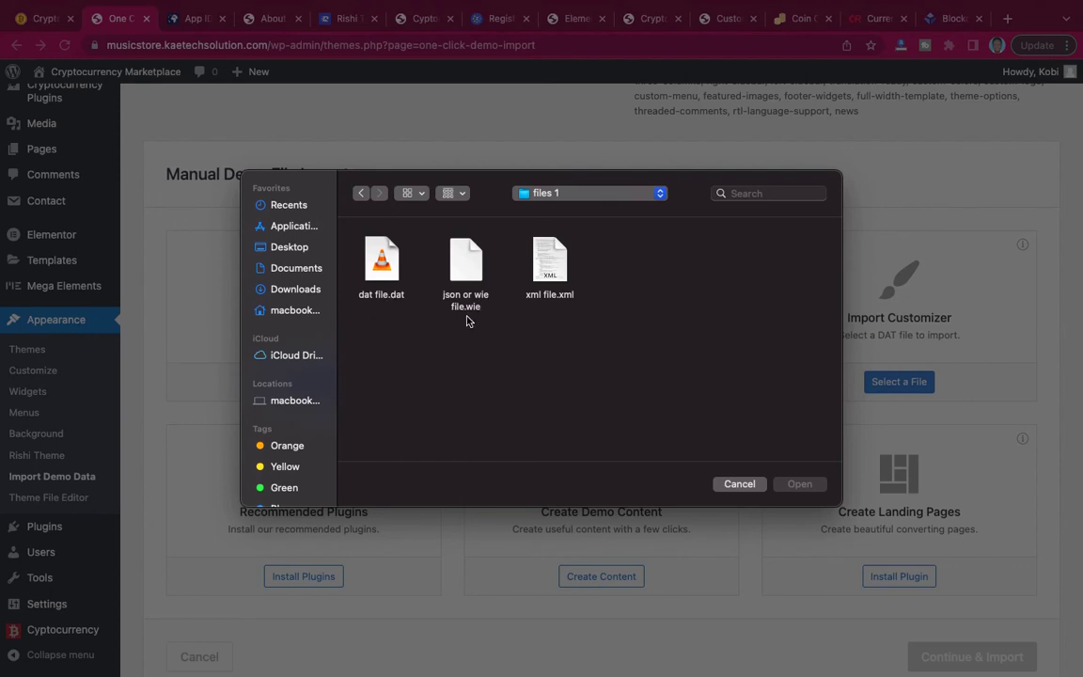
pyautogui.click(550, 266)
pyautogui.click(800, 482)
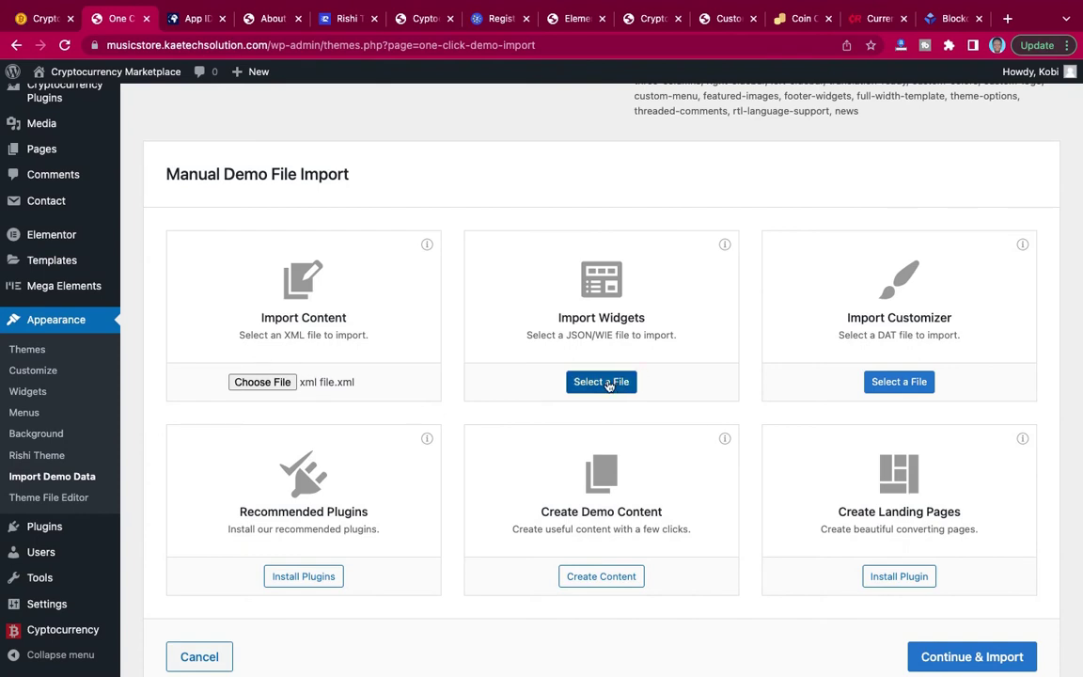
# Select json or wie file.wie from the files 1 folder as the widgets import file
pyautogui.click(605, 386)
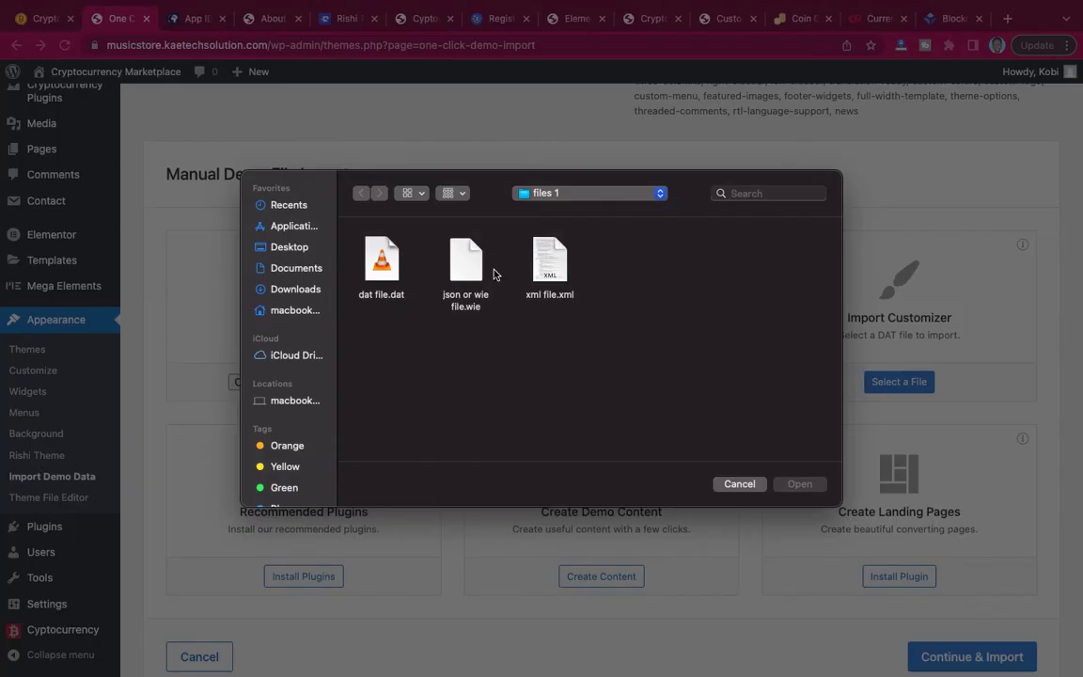
pyautogui.click(465, 265)
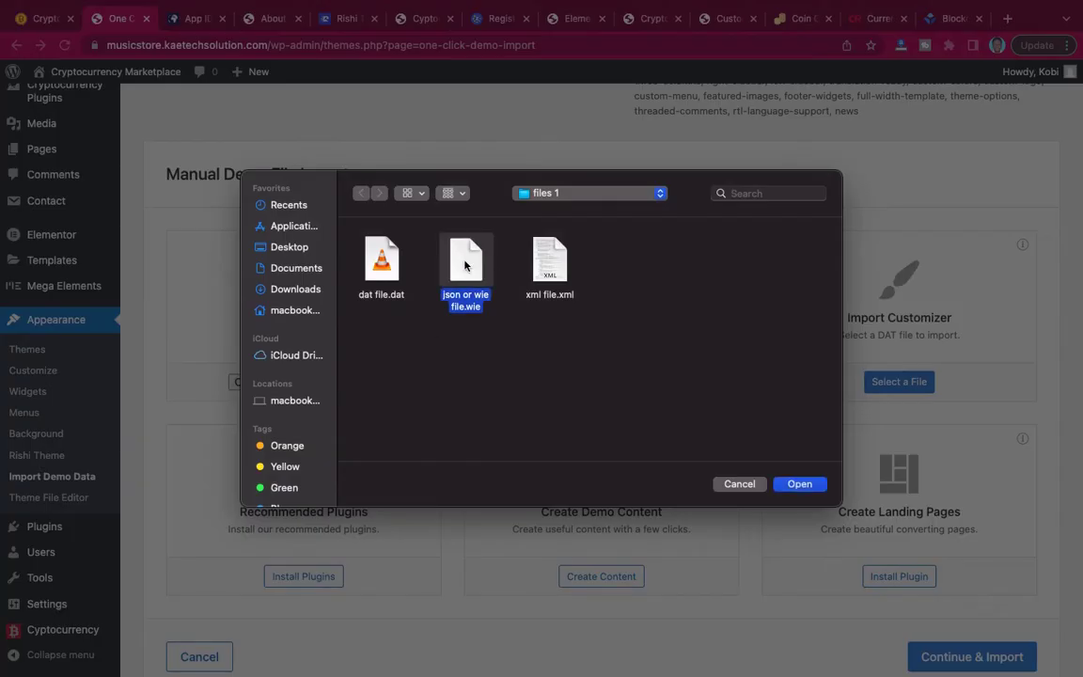
pyautogui.click(814, 489)
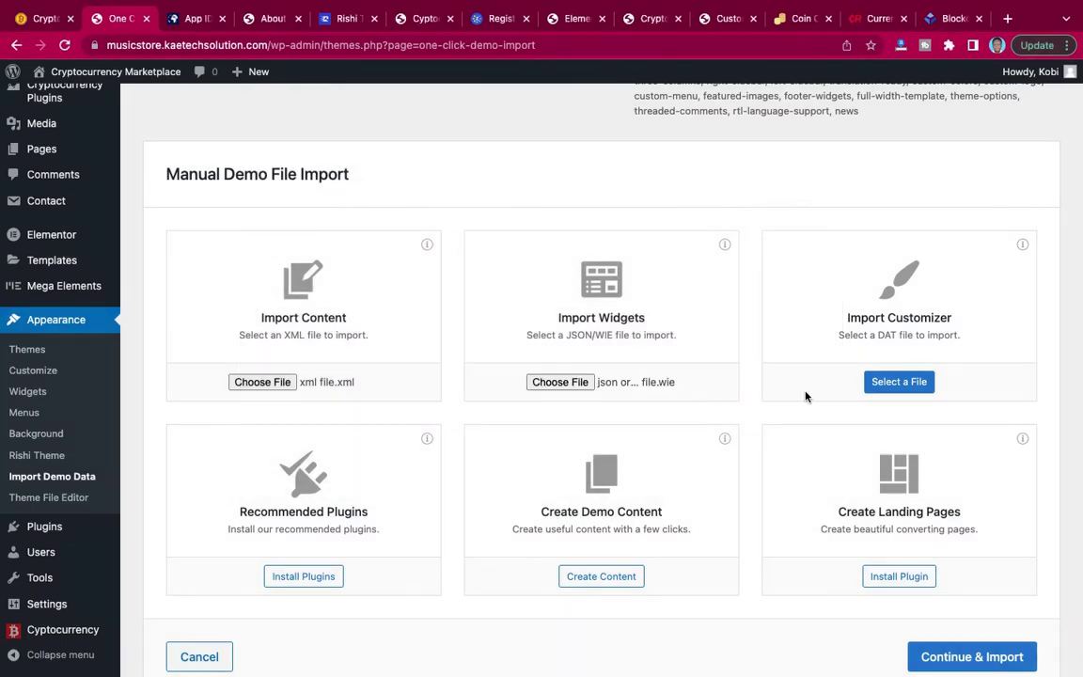
# Select dat file.dat as the customizer import file and run the manual demo import
pyautogui.click(908, 385)
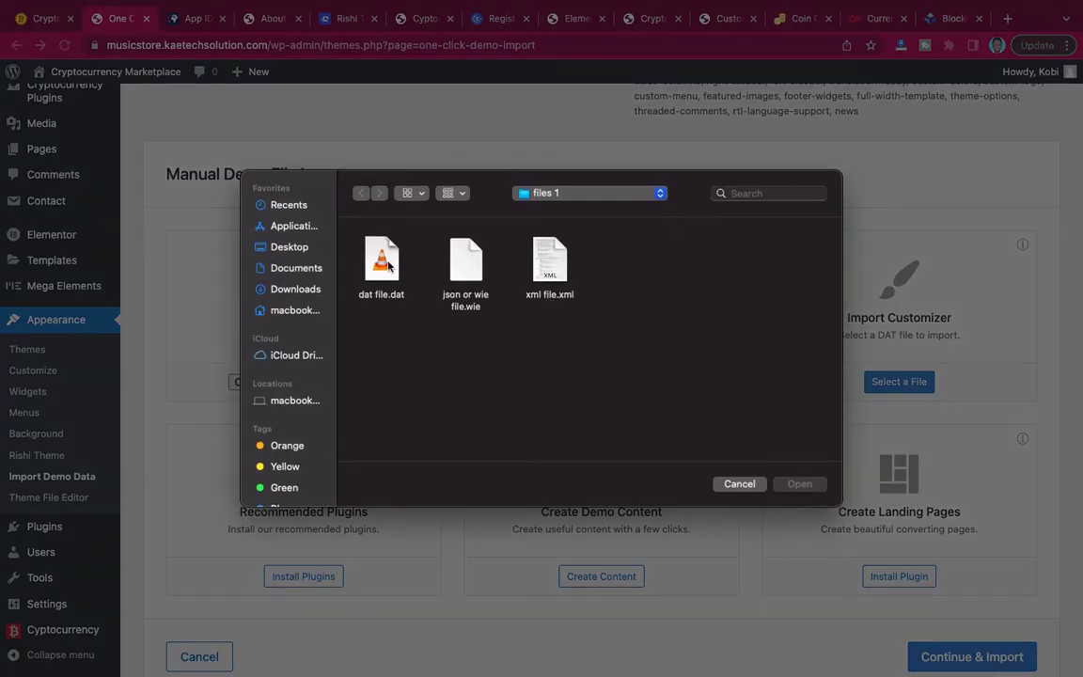
pyautogui.click(384, 263)
pyautogui.click(800, 487)
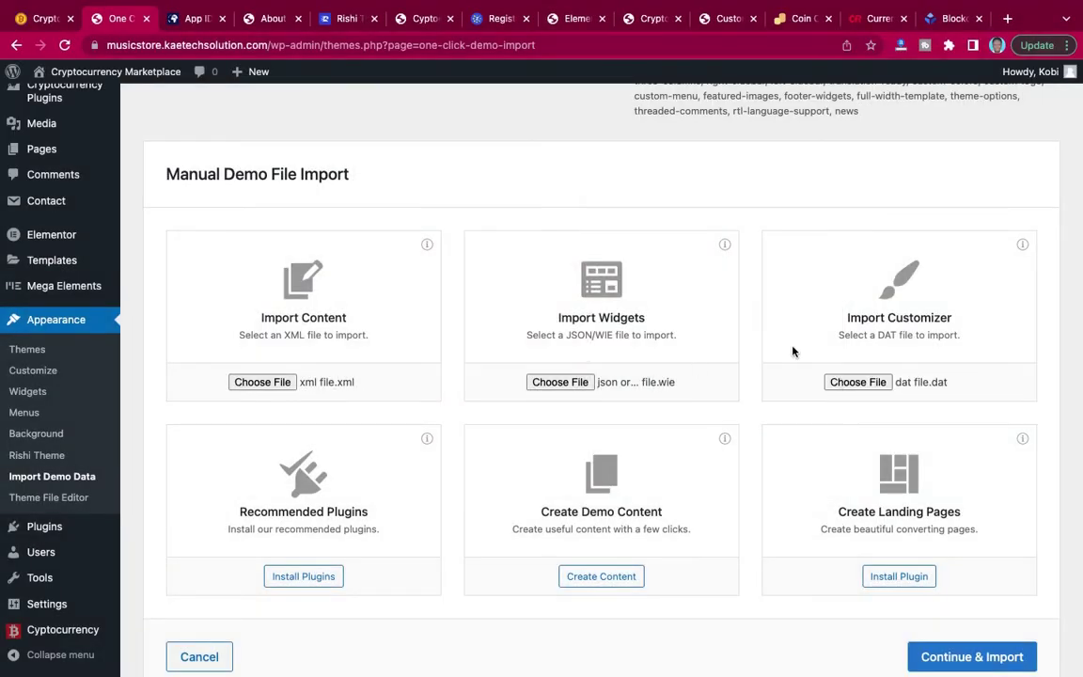
pyautogui.scroll(-2, 790, 357)
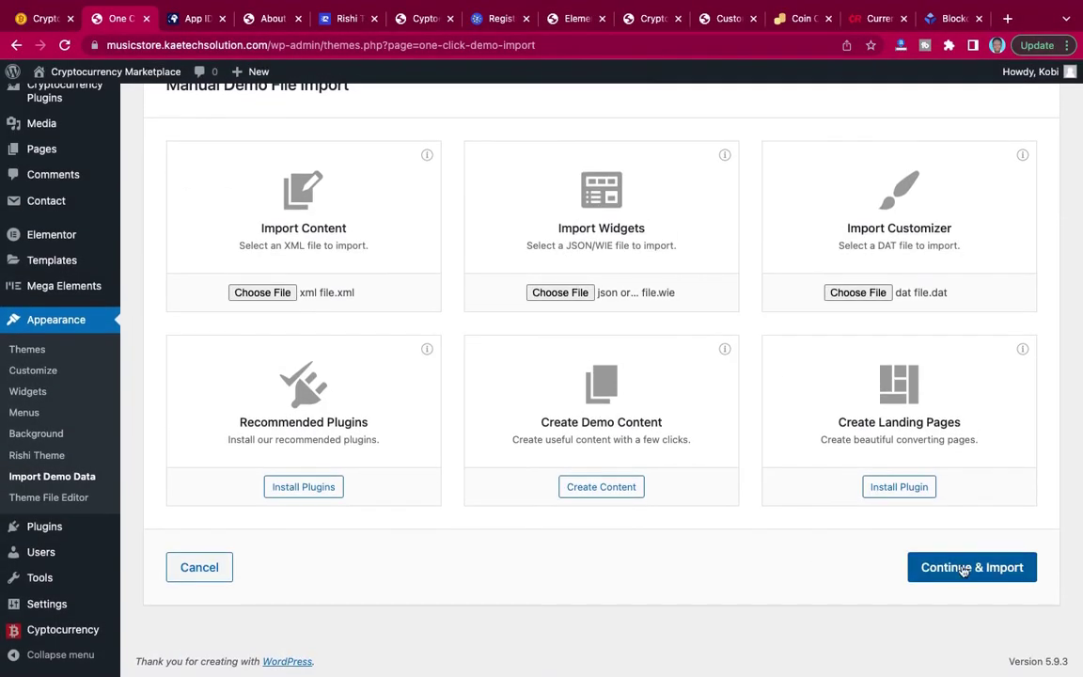
pyautogui.click(972, 572)
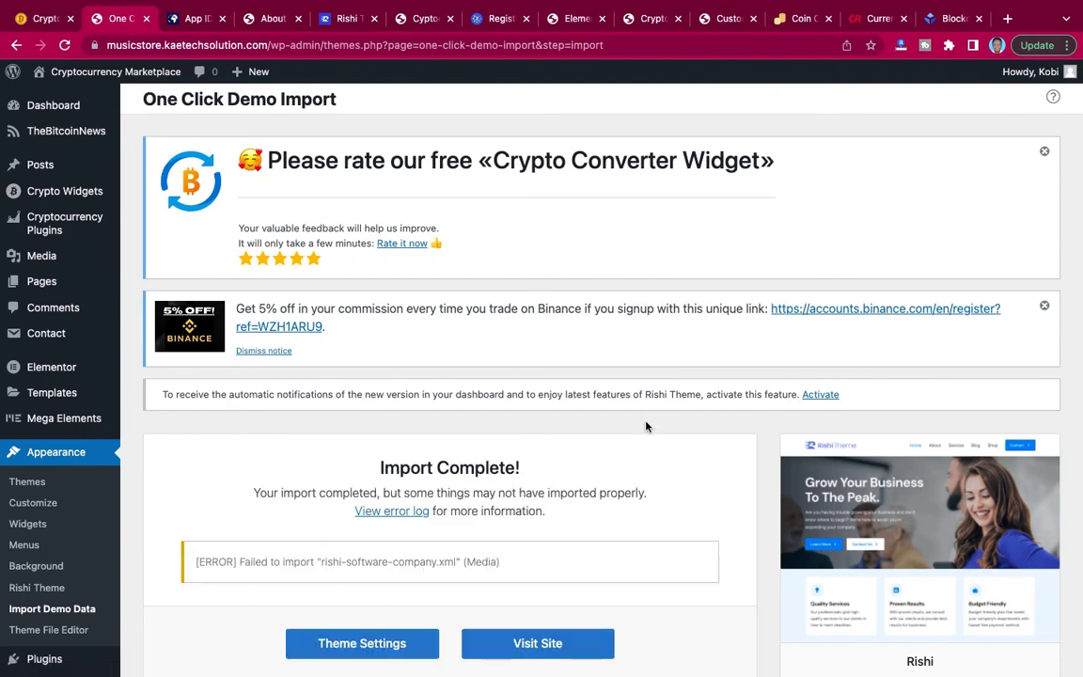
# Visit the site from the import results and look through its front page from the header to the footer
pyautogui.scroll(-3, 645, 426)
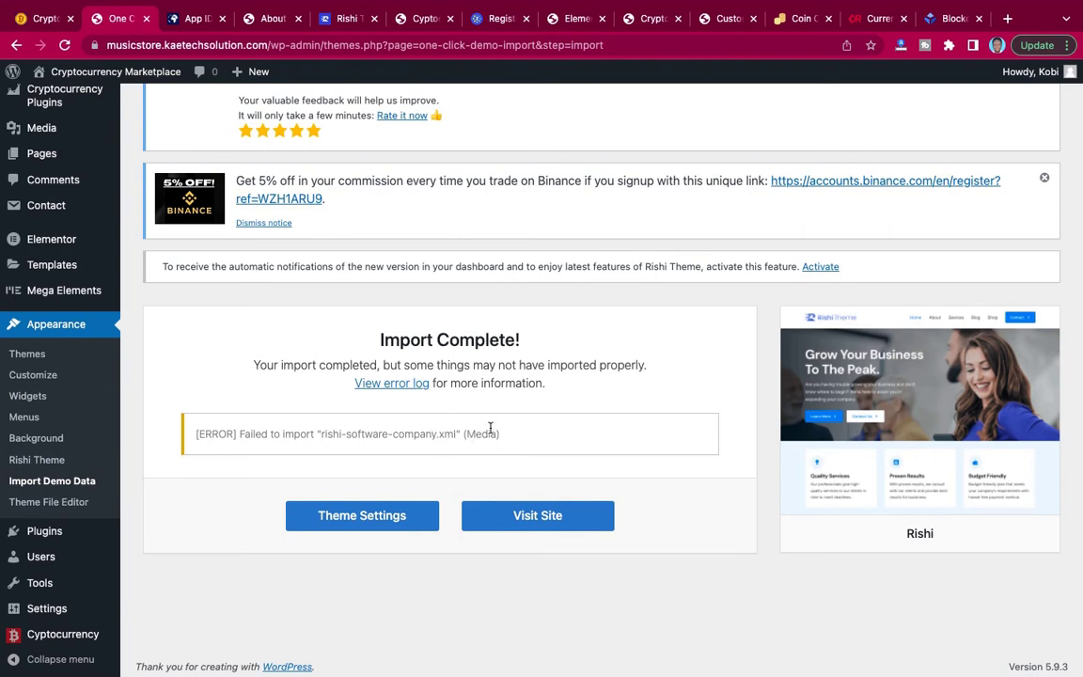
pyautogui.click(514, 519)
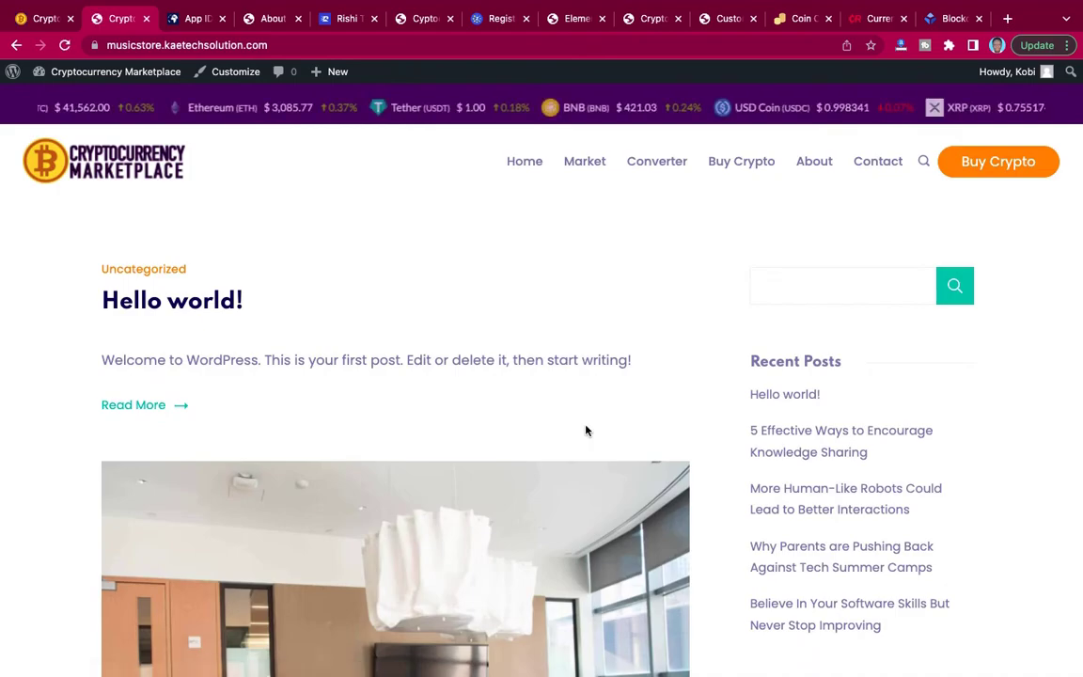
pyautogui.scroll(-8, 584, 429)
pyautogui.scroll(-15, 585, 429)
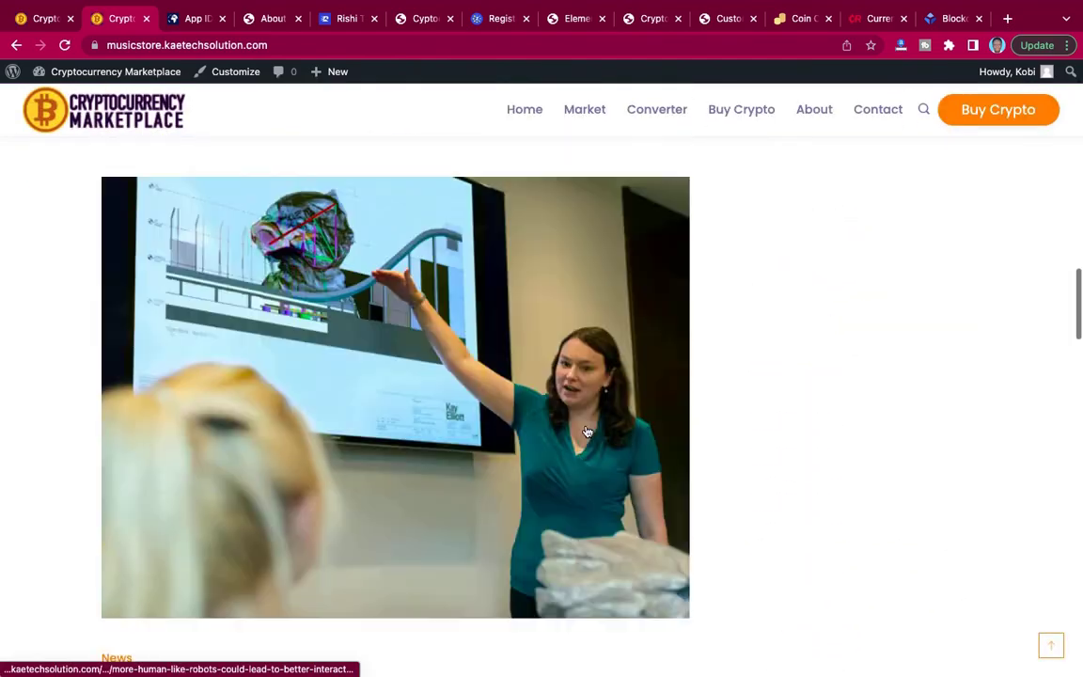
pyautogui.scroll(-5, 586, 431)
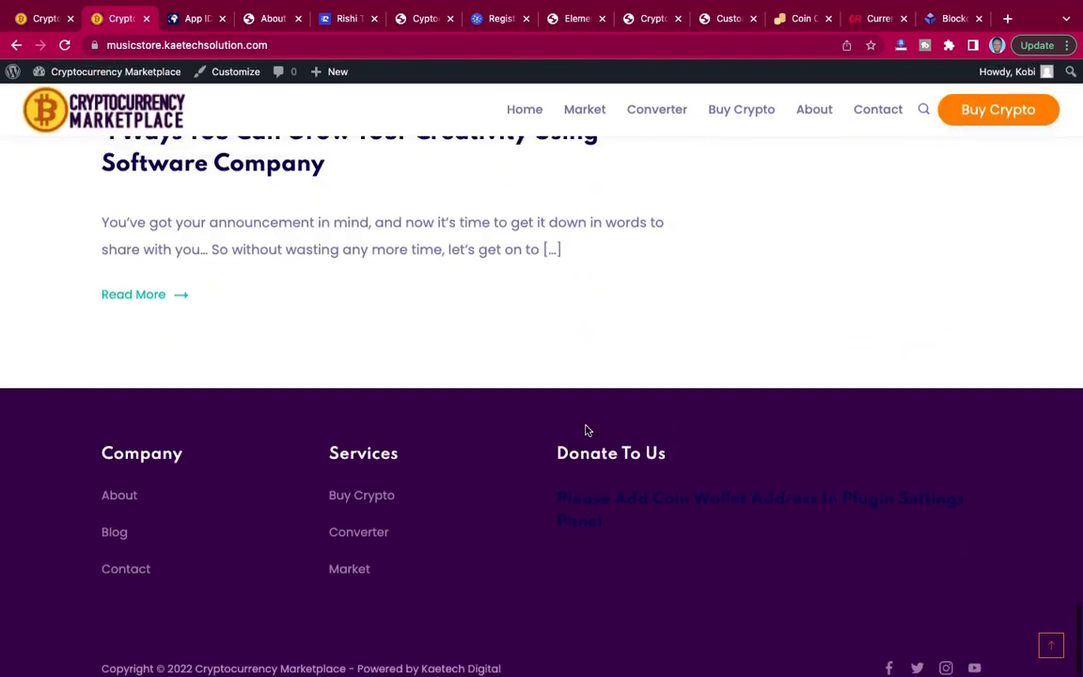
pyautogui.scroll(15, 585, 429)
pyautogui.scroll(10, 584, 429)
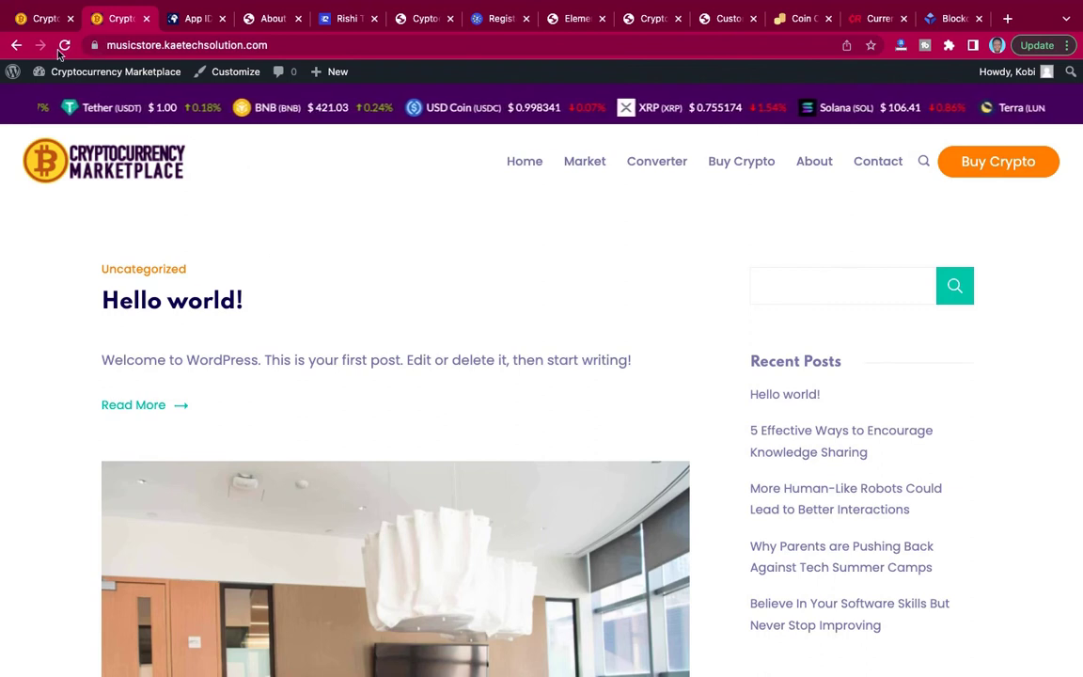
# In the WordPress Reading settings, make the homepage display the static page Home and save the changes
pyautogui.moveTo(65, 73)
pyautogui.click(52, 101)
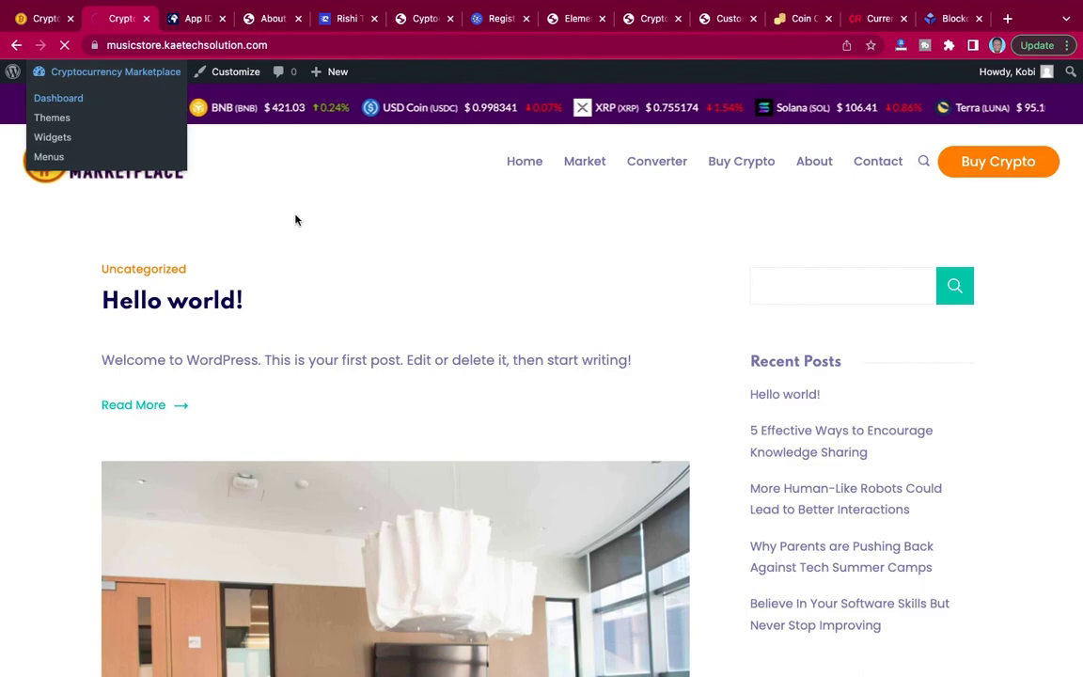
pyautogui.scroll(-5, 375, 283)
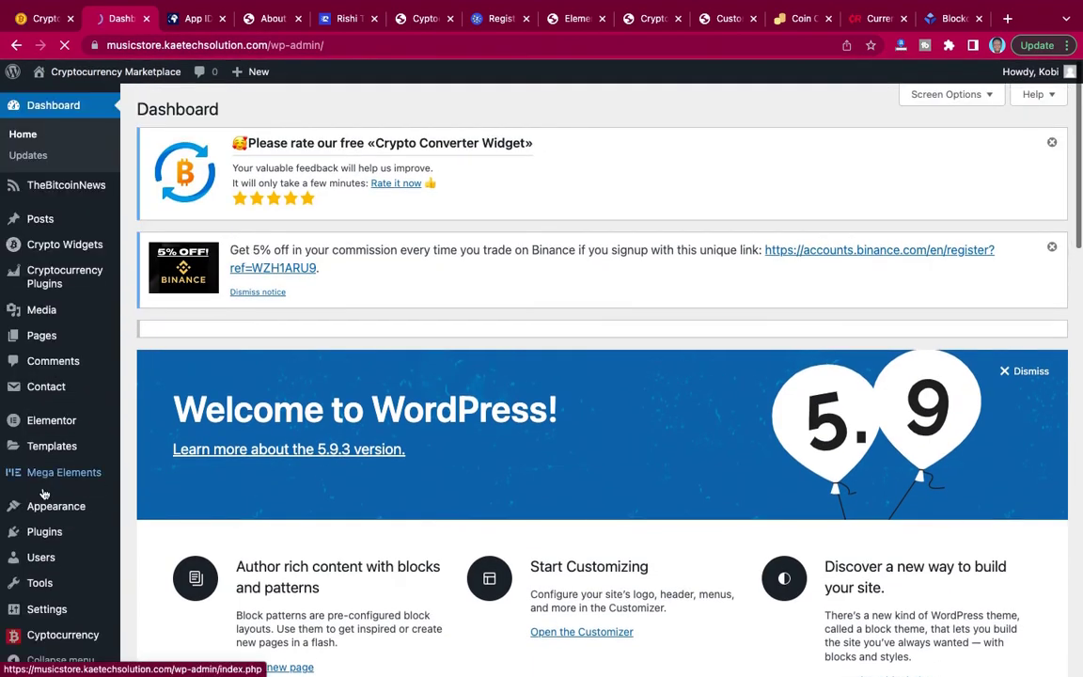
pyautogui.moveTo(44, 609)
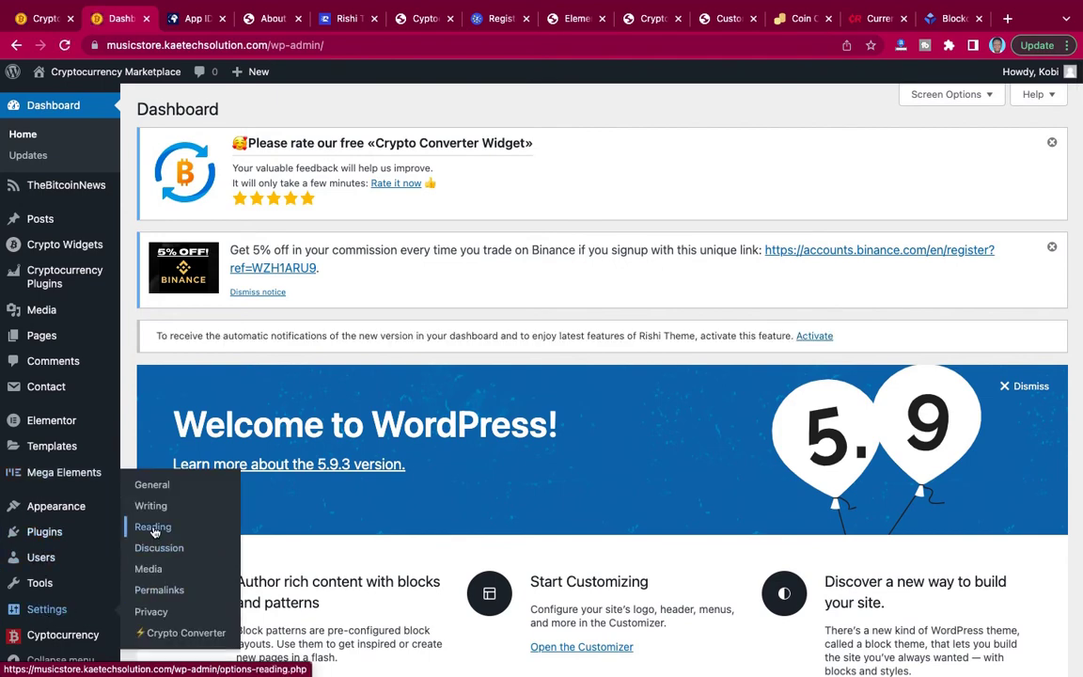
pyautogui.click(154, 529)
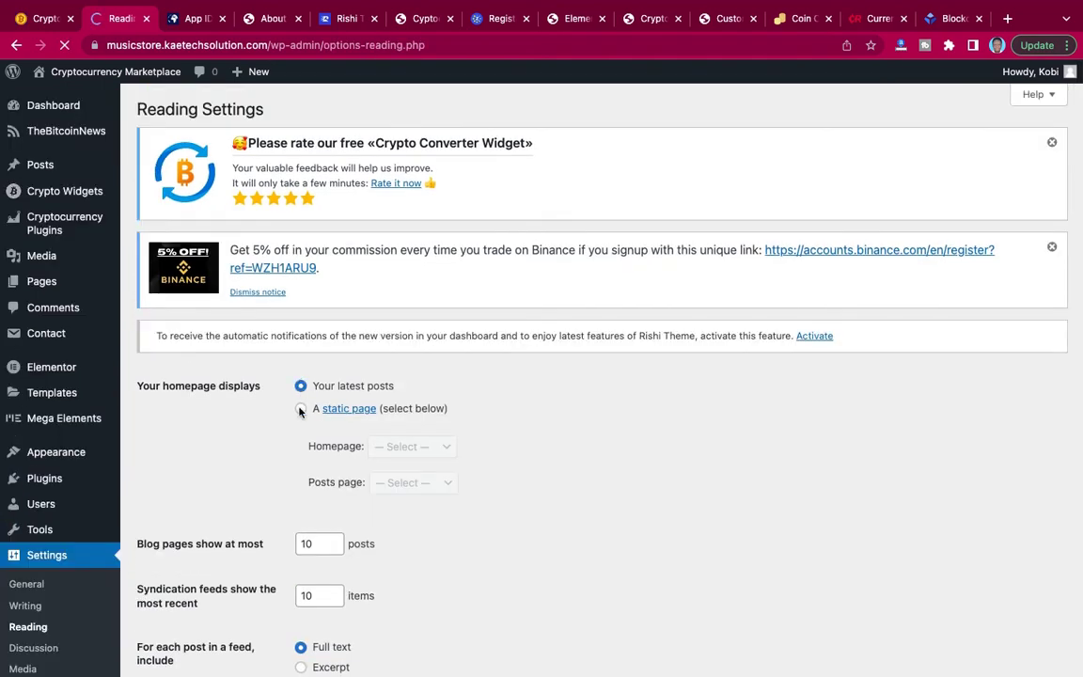
pyautogui.click(301, 413)
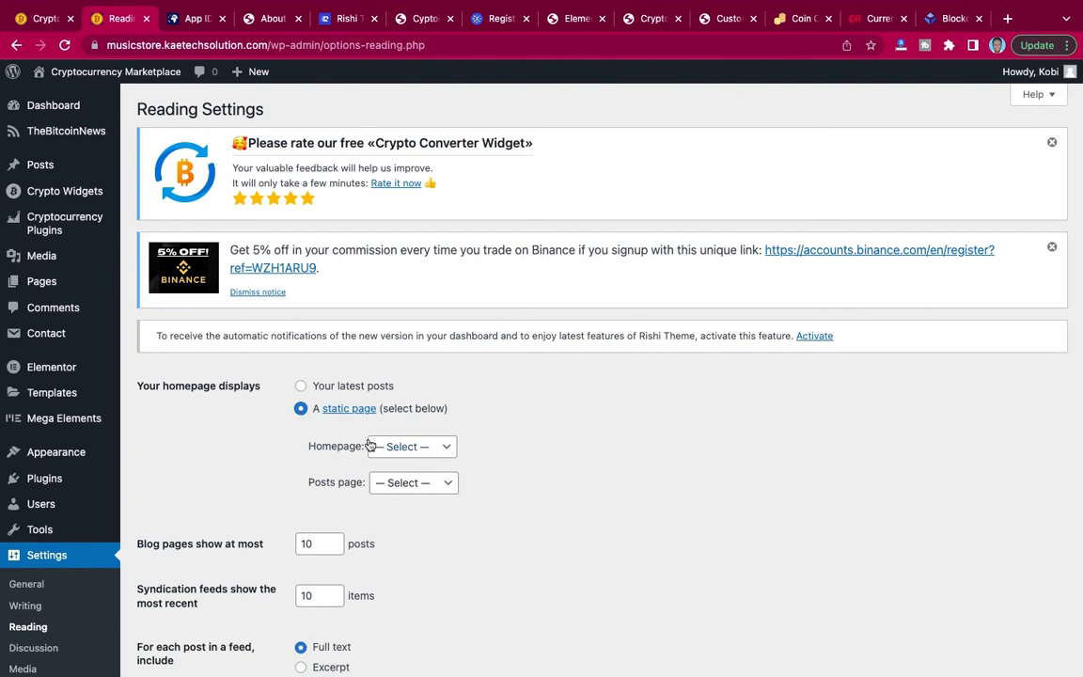
pyautogui.click(401, 447)
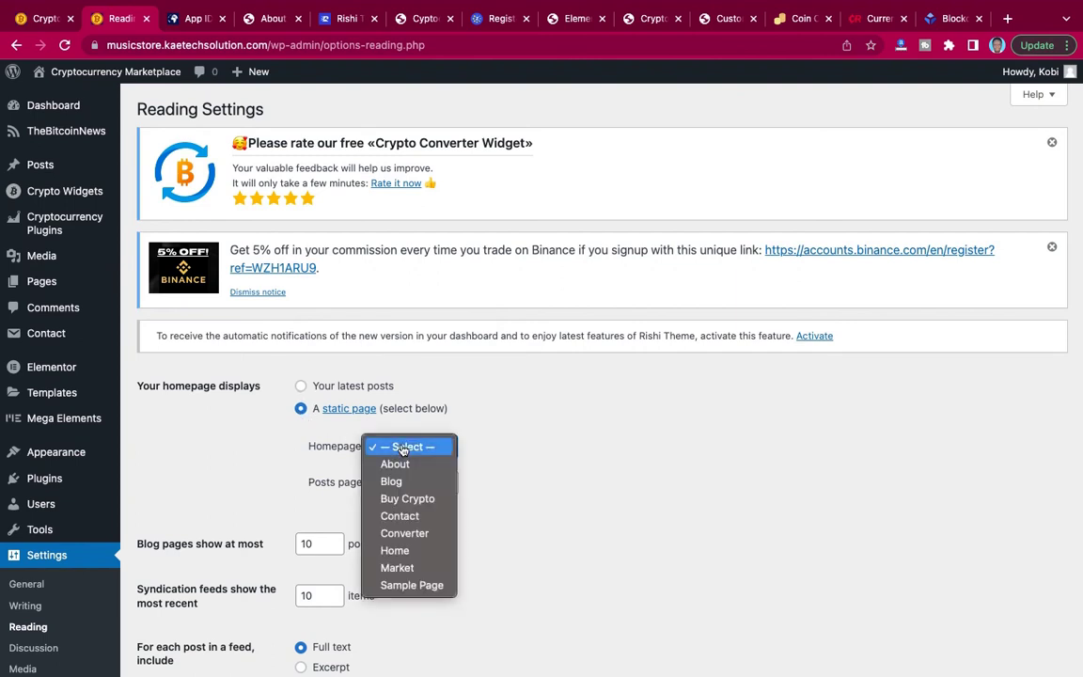
pyautogui.click(394, 549)
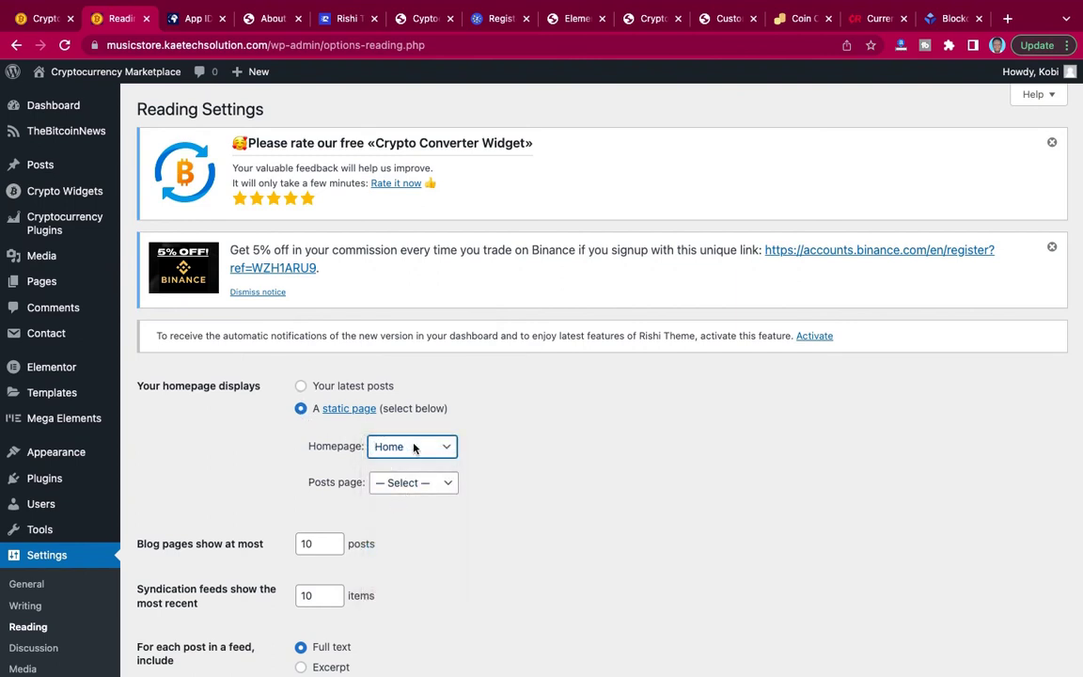
pyautogui.scroll(-5, 486, 464)
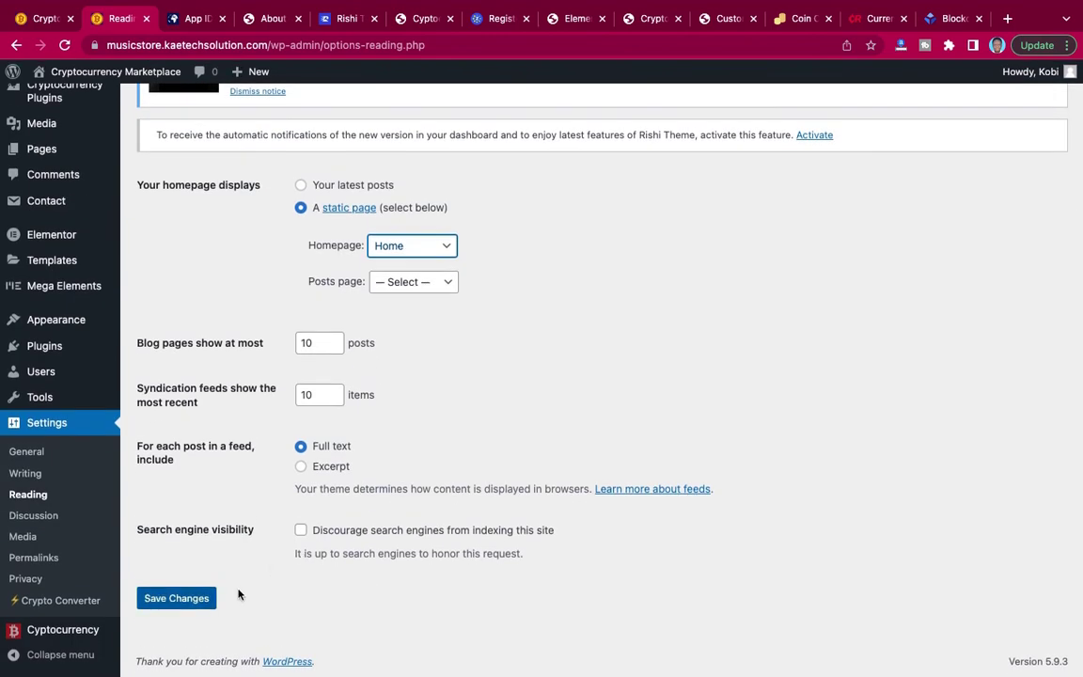
pyautogui.click(180, 602)
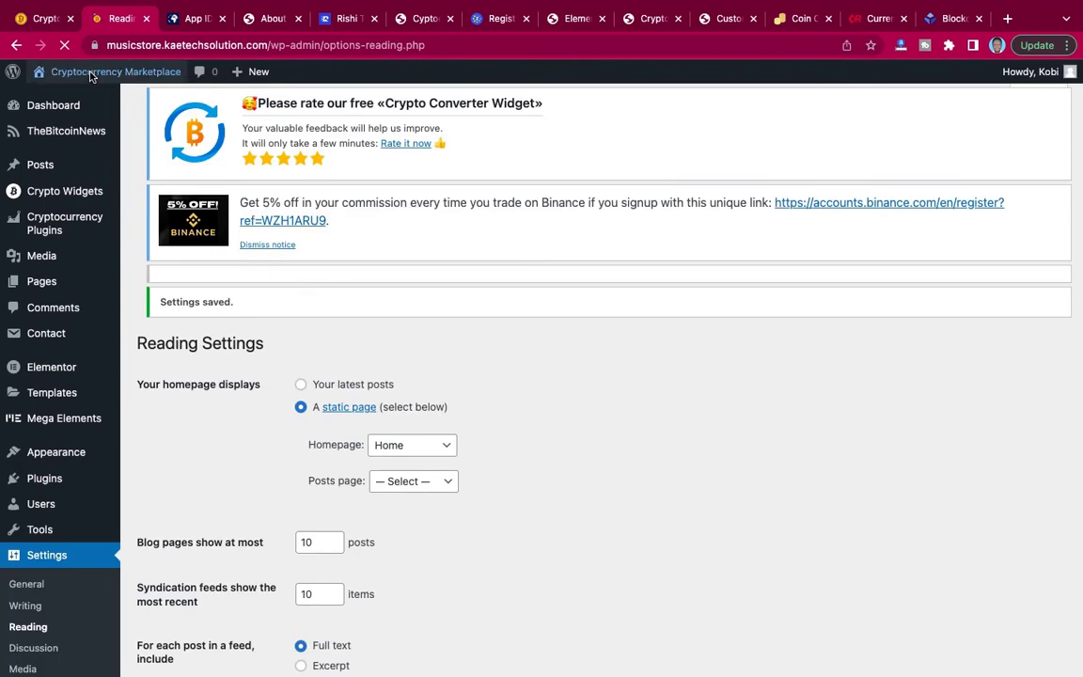
# Visit the site in a new tab and look through the Home page's hero, price table, news and call-to-action sections
pyautogui.moveTo(71, 73)
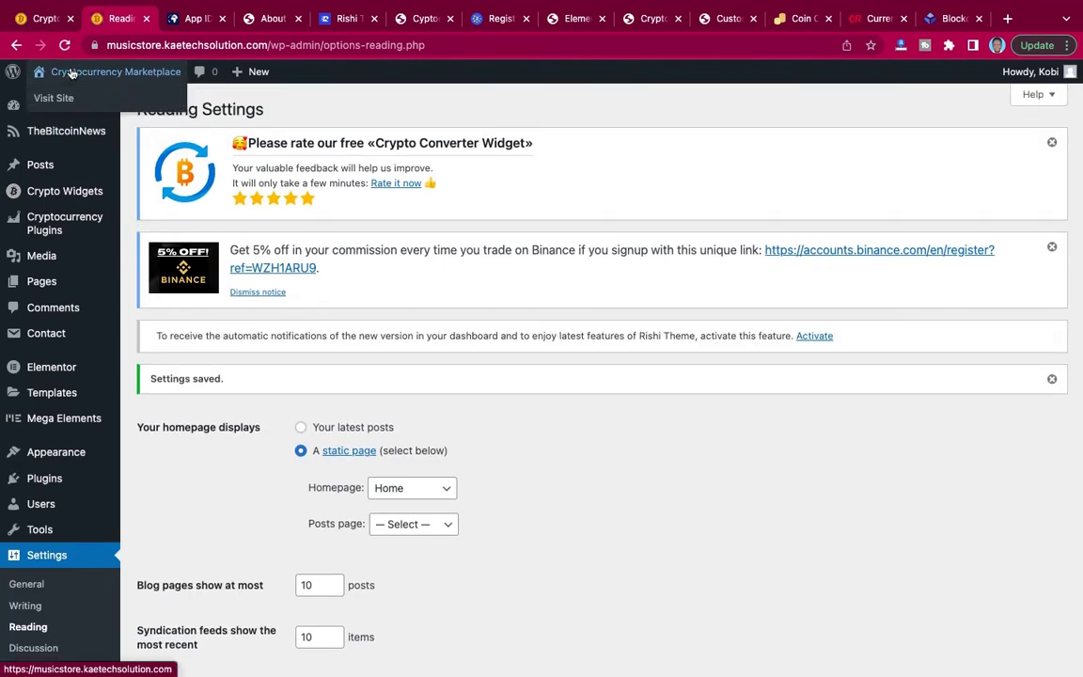
pyautogui.rightClick(47, 100)
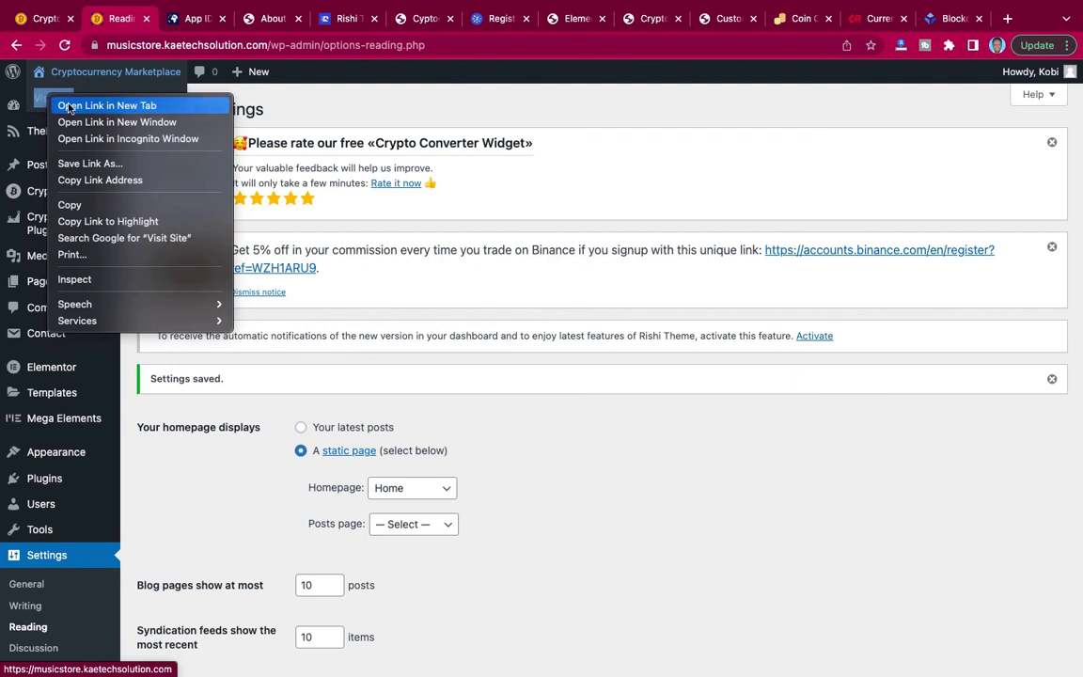
pyautogui.click(66, 106)
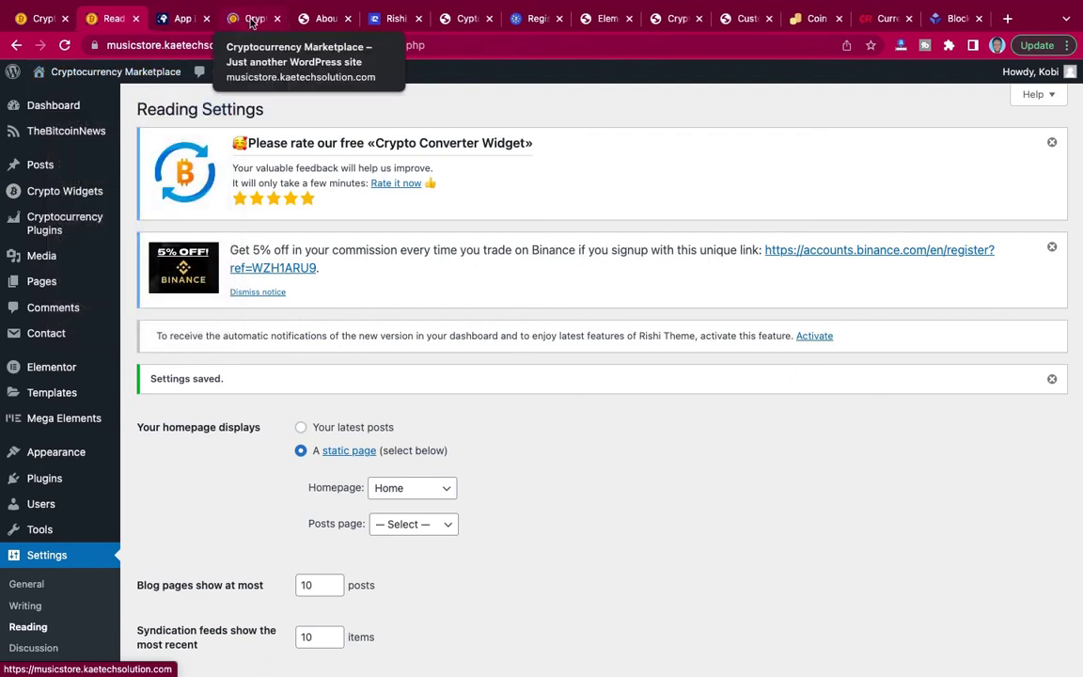
pyautogui.click(248, 20)
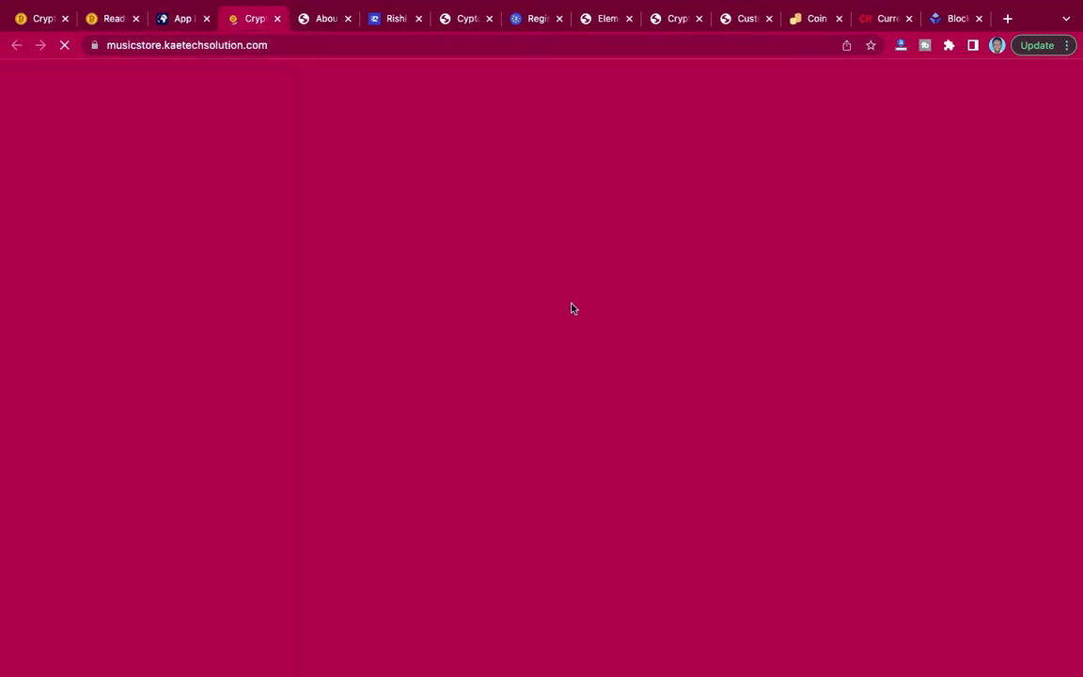
pyautogui.scroll(-5, 802, 376)
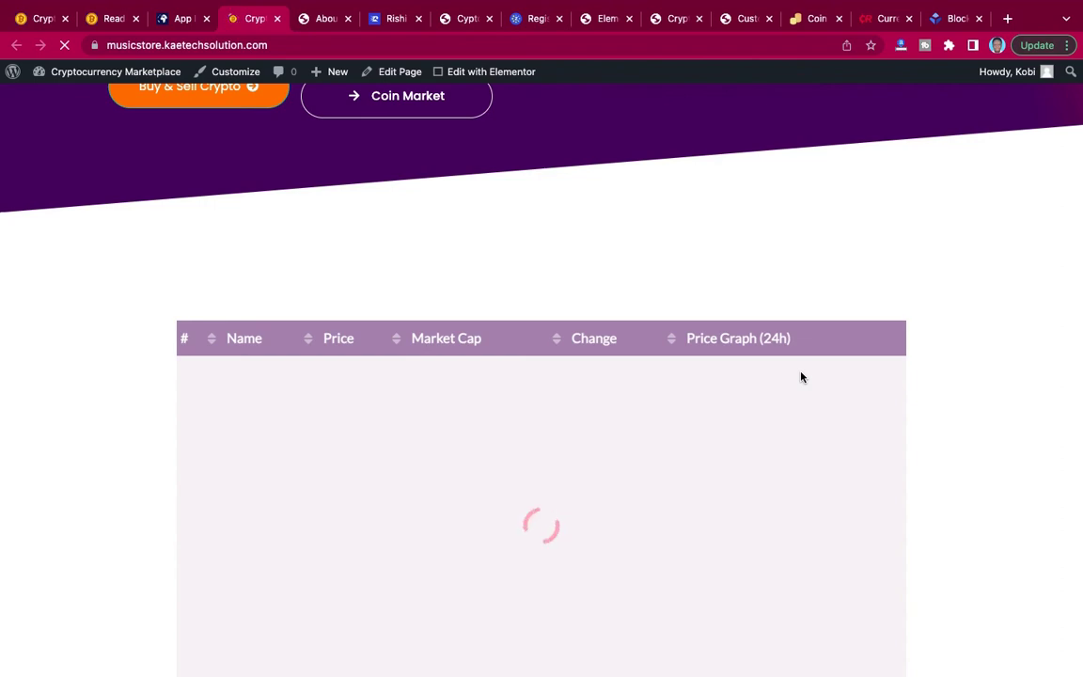
pyautogui.scroll(-4, 802, 377)
pyautogui.scroll(-3, 802, 377)
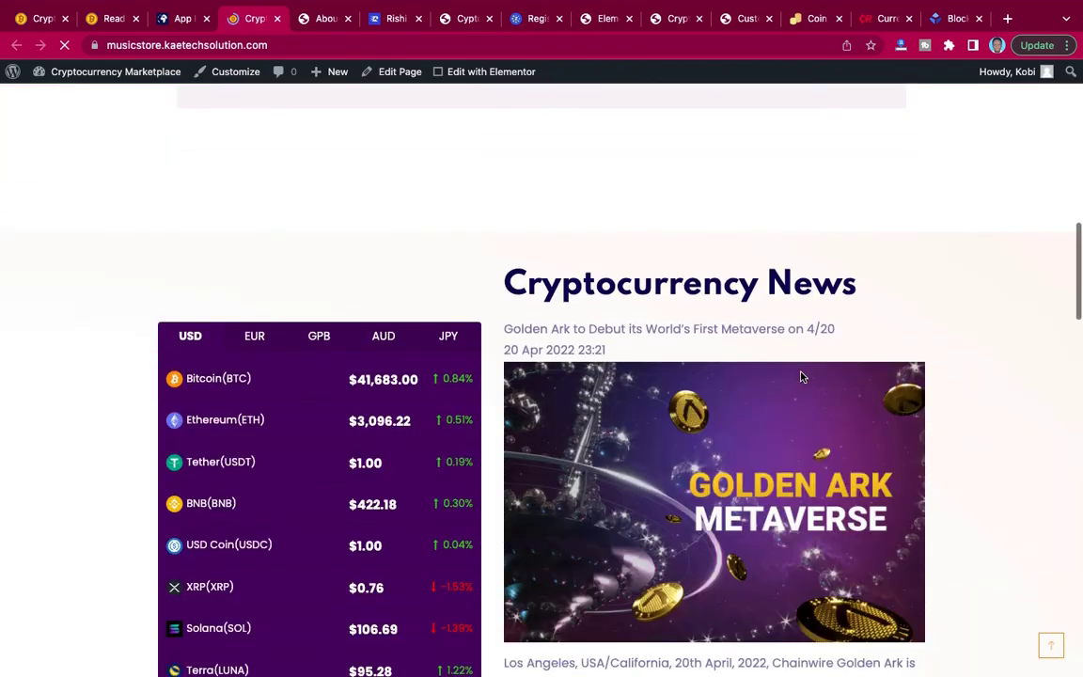
pyautogui.scroll(-1, 802, 376)
pyautogui.scroll(8, 802, 377)
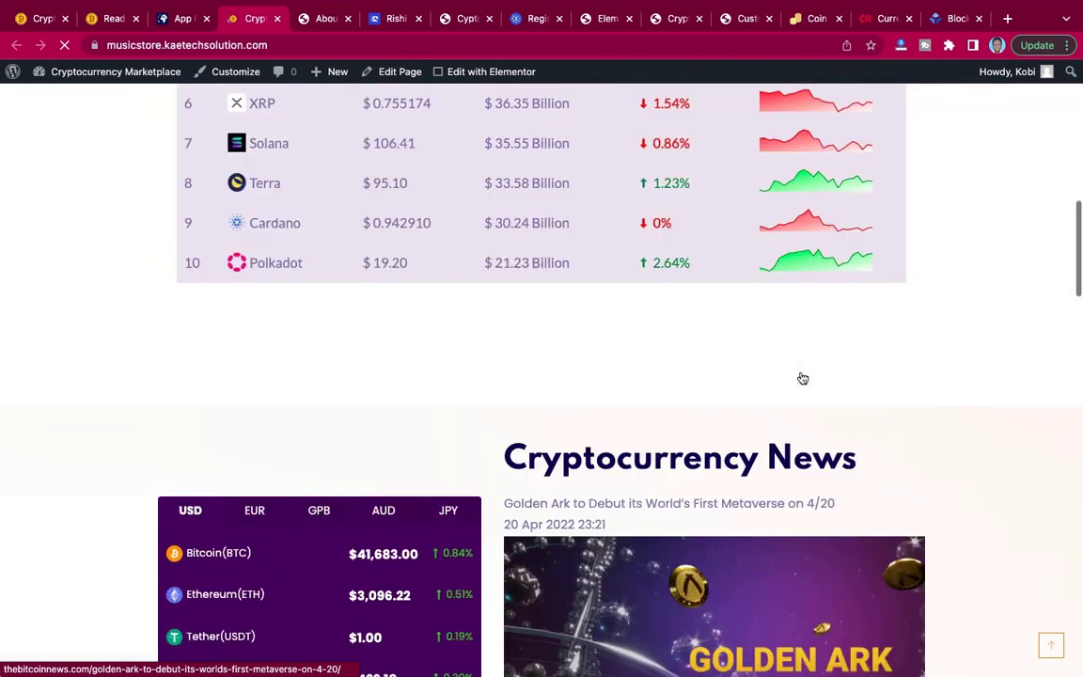
pyautogui.scroll(4, 802, 378)
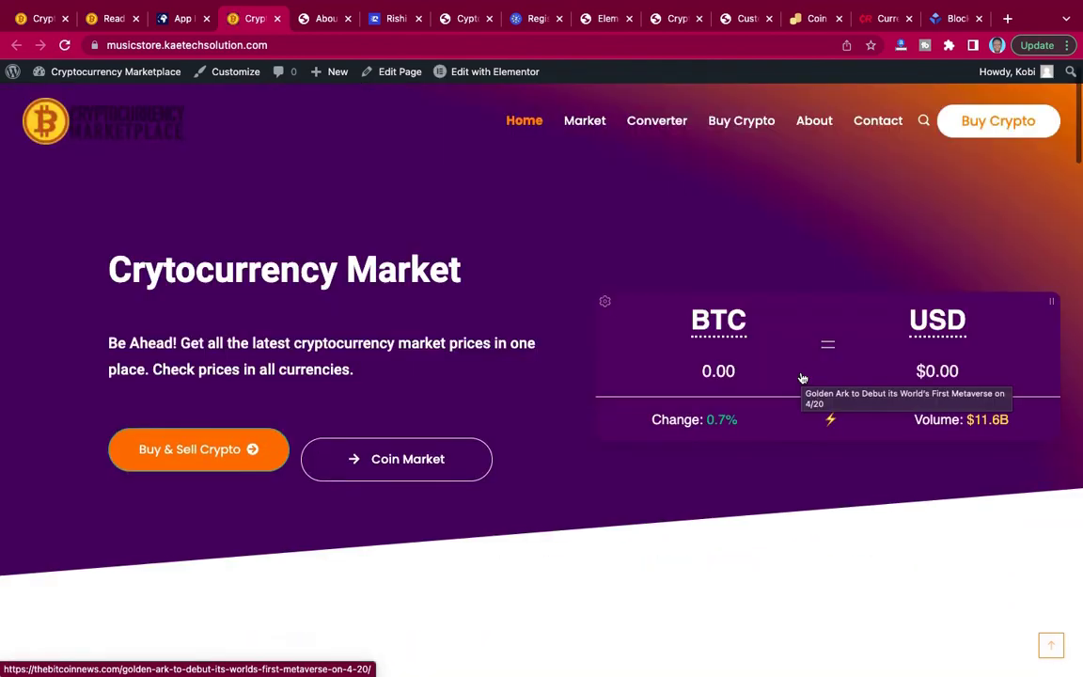
pyautogui.scroll(-10, 802, 377)
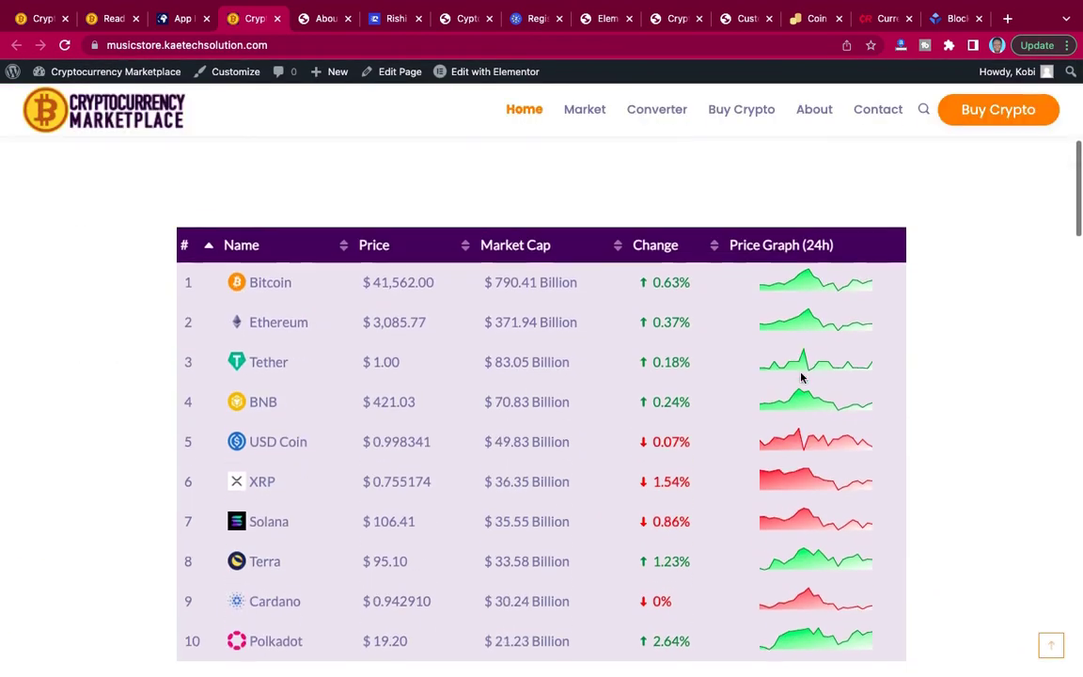
pyautogui.scroll(-15, 802, 377)
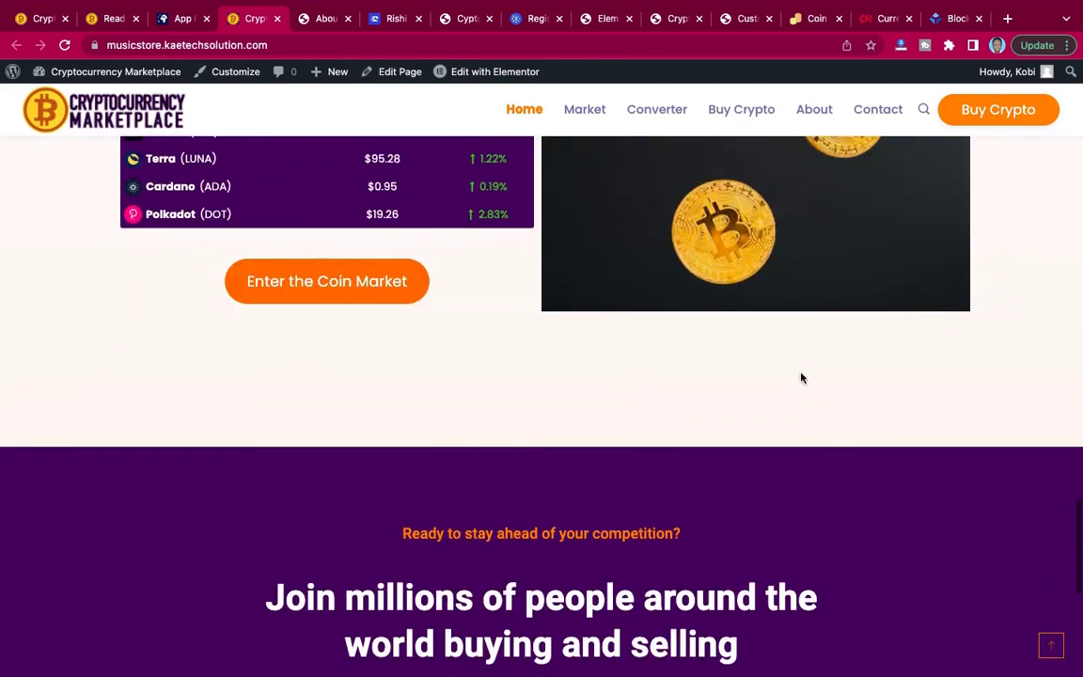
pyautogui.scroll(20, 801, 377)
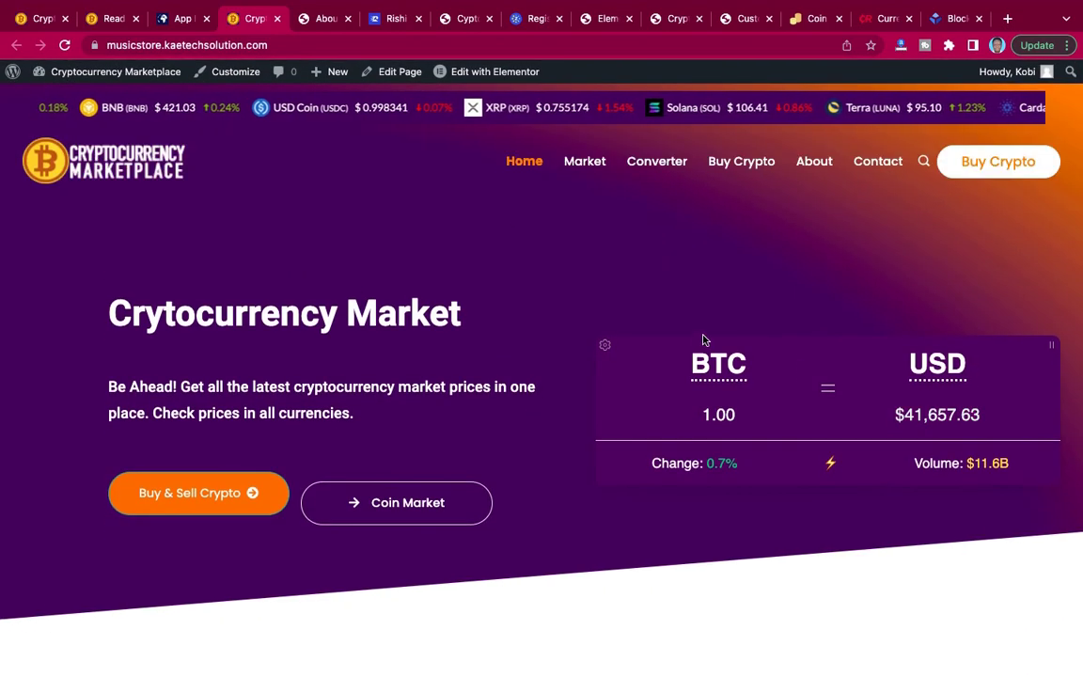
# Open the Home page in Elementor and look over its layout down to the Cryptocurrency News section
pyautogui.moveTo(495, 71)
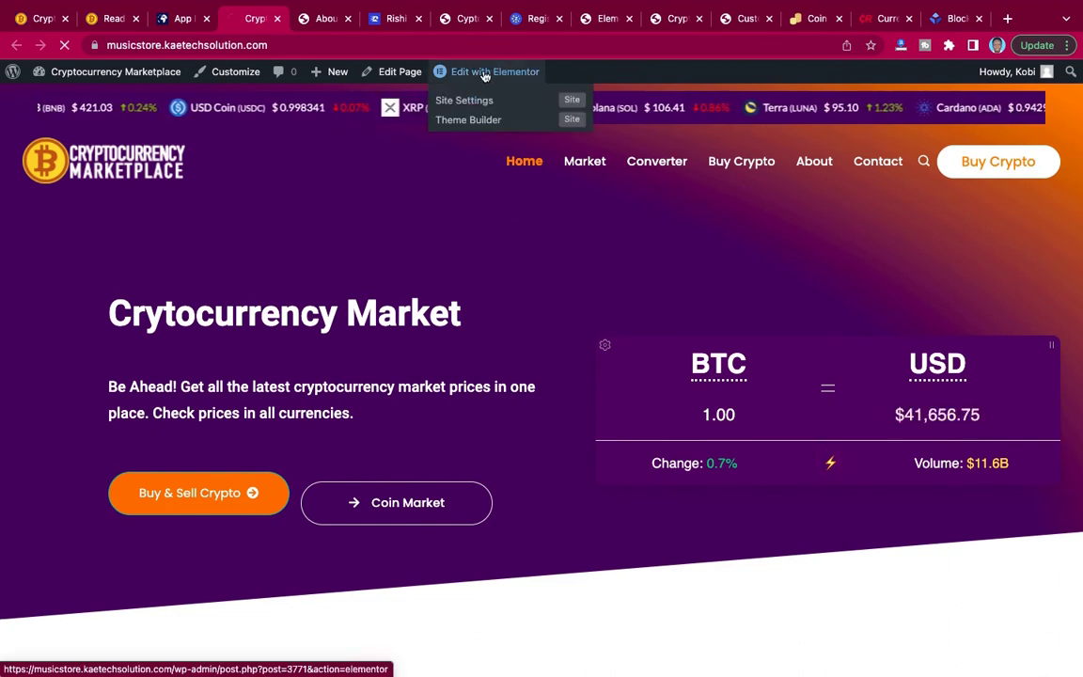
pyautogui.click(485, 73)
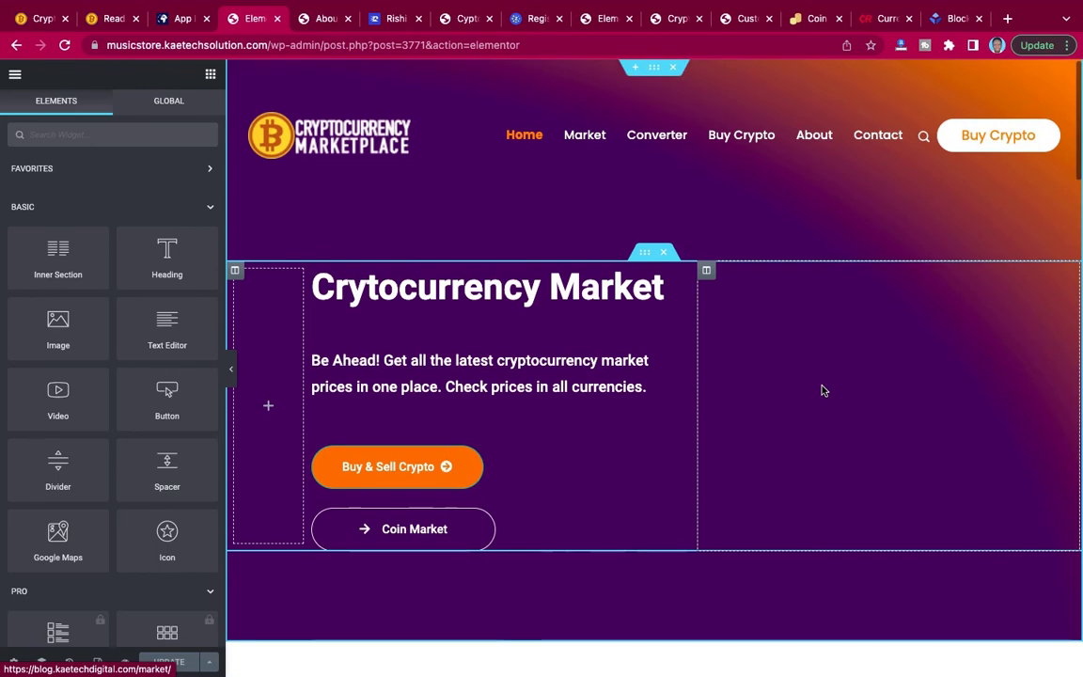
pyautogui.scroll(-10, 714, 483)
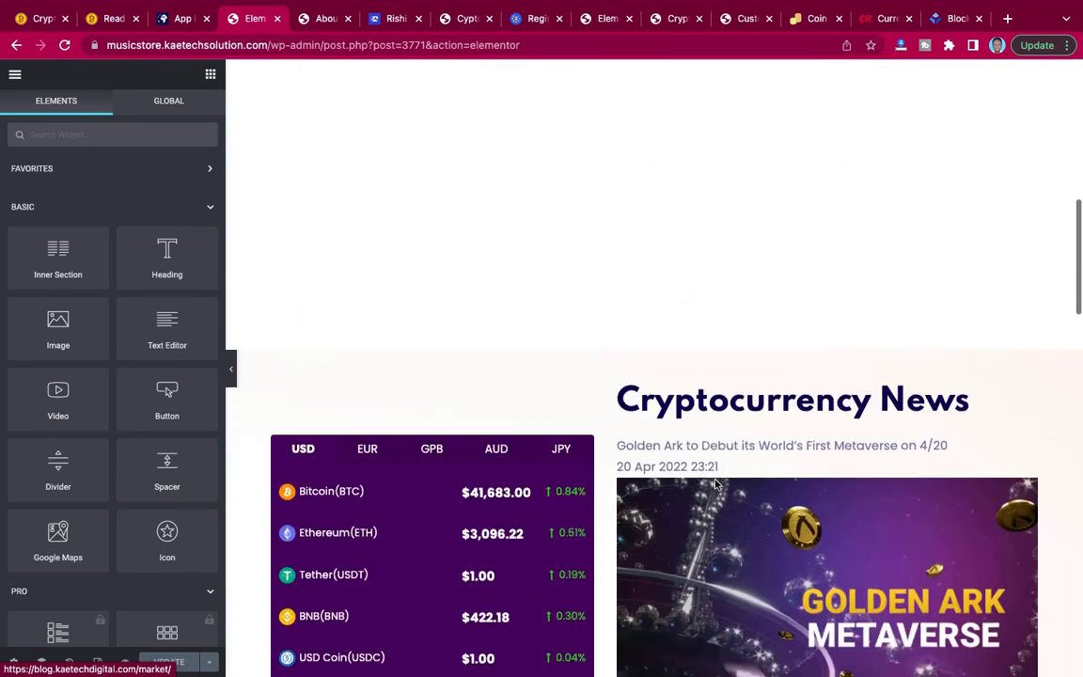
pyautogui.scroll(10, 715, 483)
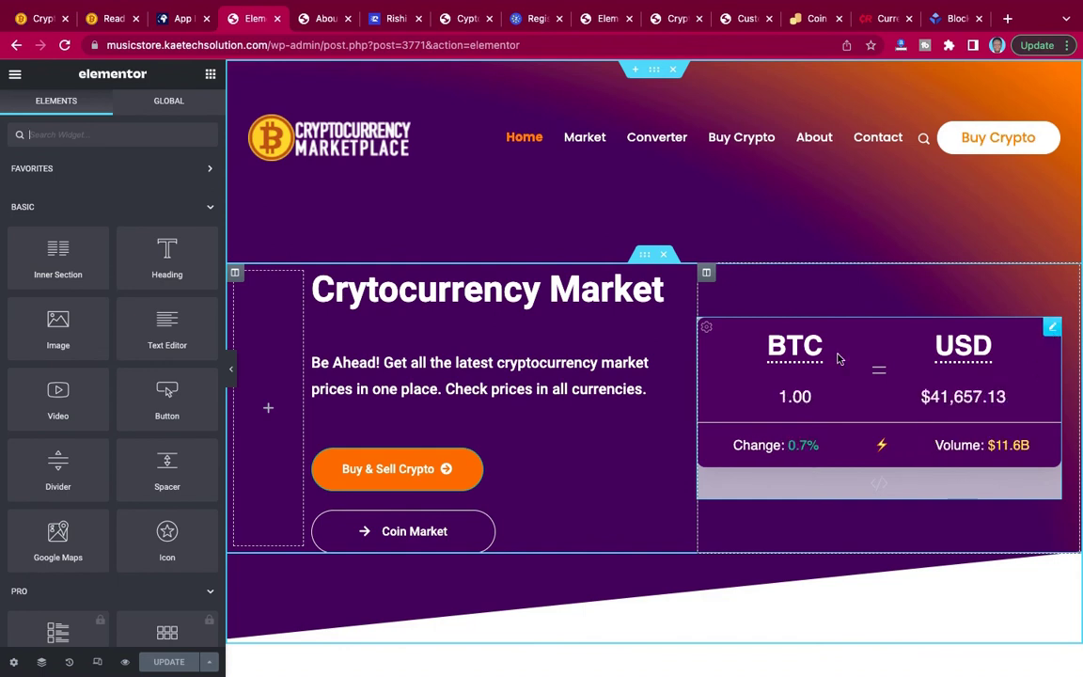
# Switch to the co-w.io Crypto Converter Widget page, review its customization options and copy the widget's HTML code to the clipboard
pyautogui.click(805, 26)
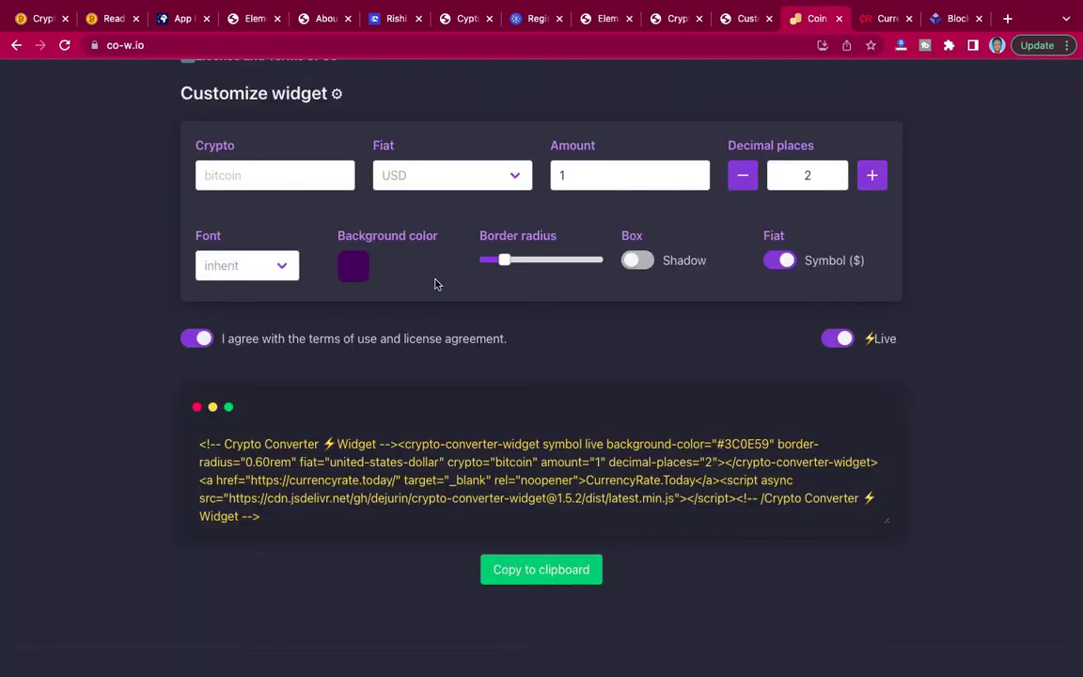
pyautogui.scroll(5, 423, 267)
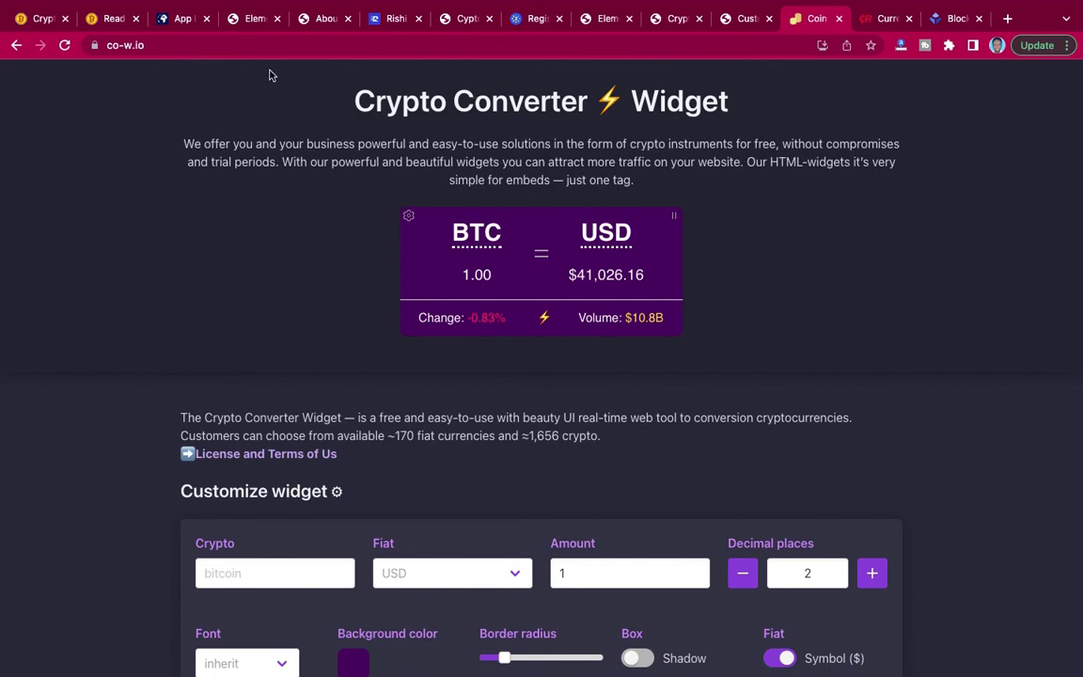
pyautogui.scroll(-10, 412, 363)
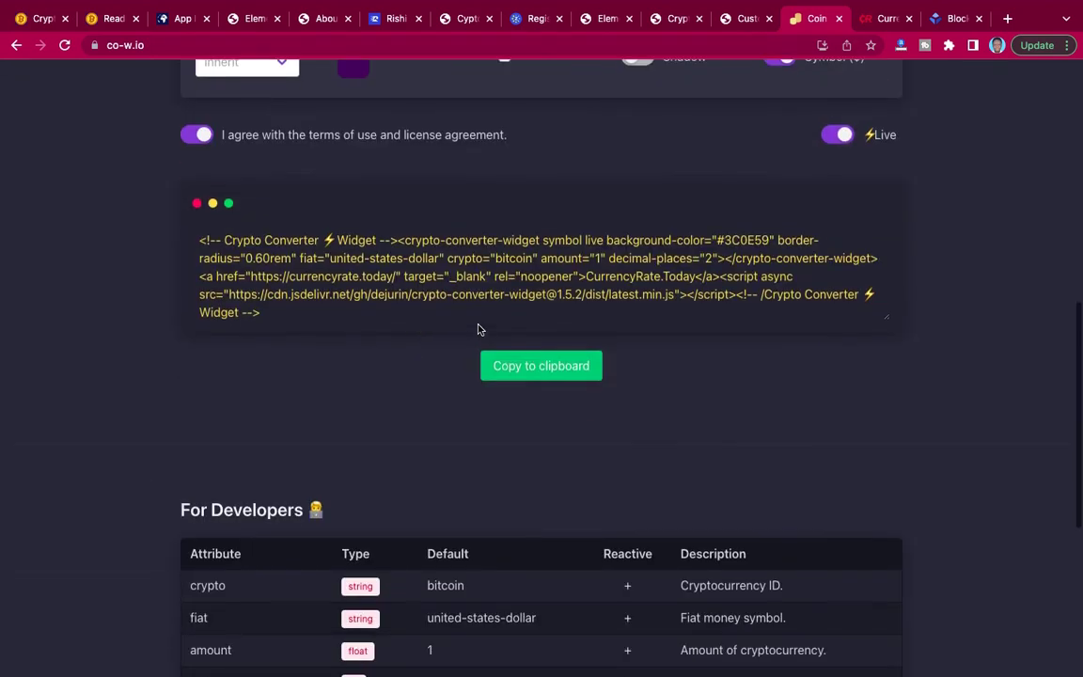
pyautogui.click(315, 253)
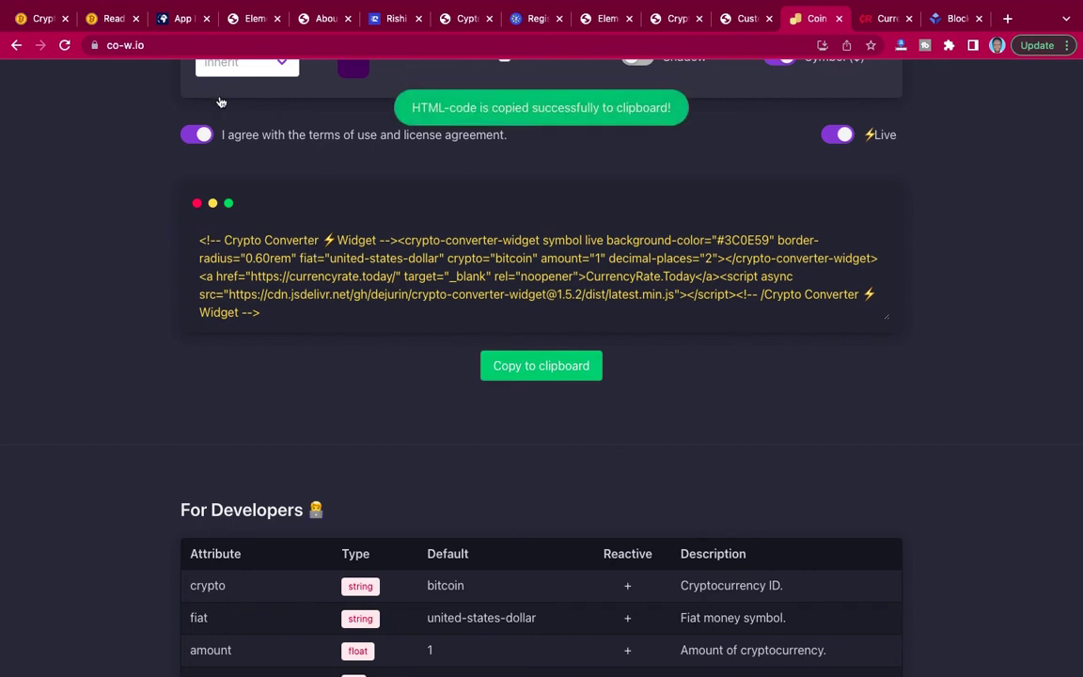
# Return to Elementor, view the HTML code of the hero's BTC to USD converter, and exit to the dashboard
pyautogui.click(252, 19)
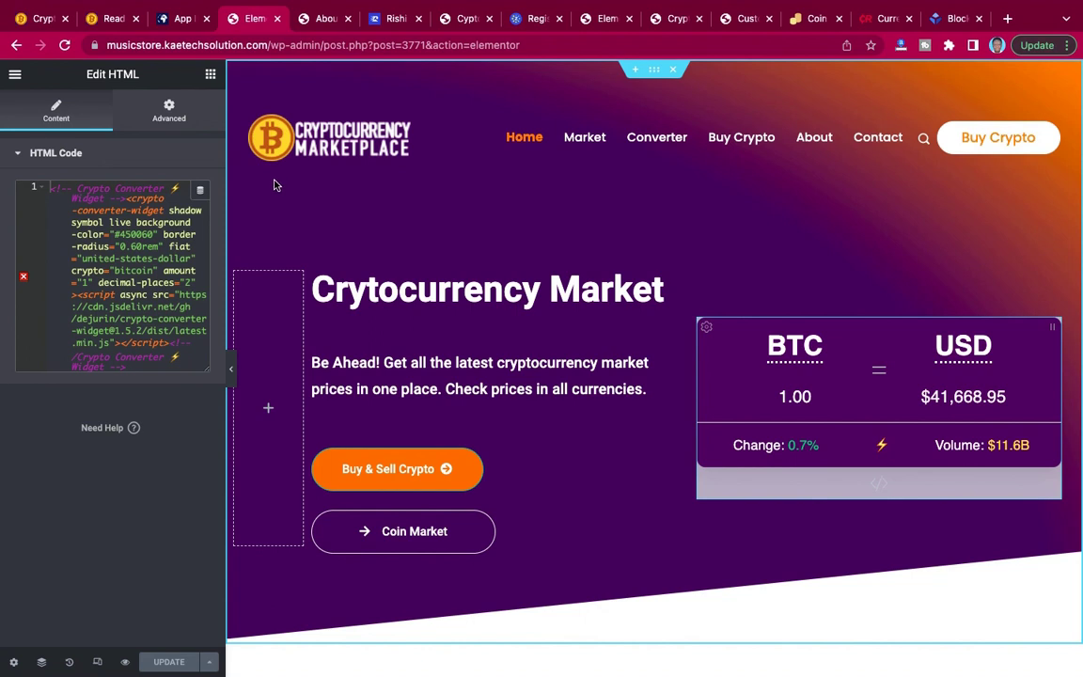
pyautogui.click(16, 77)
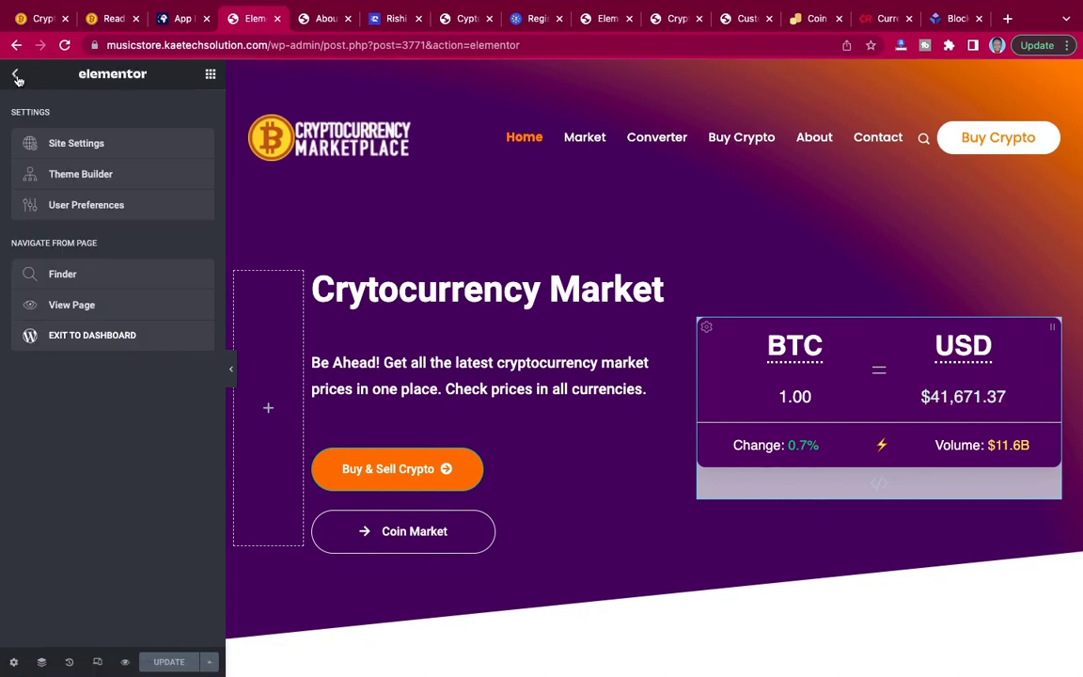
pyautogui.click(76, 335)
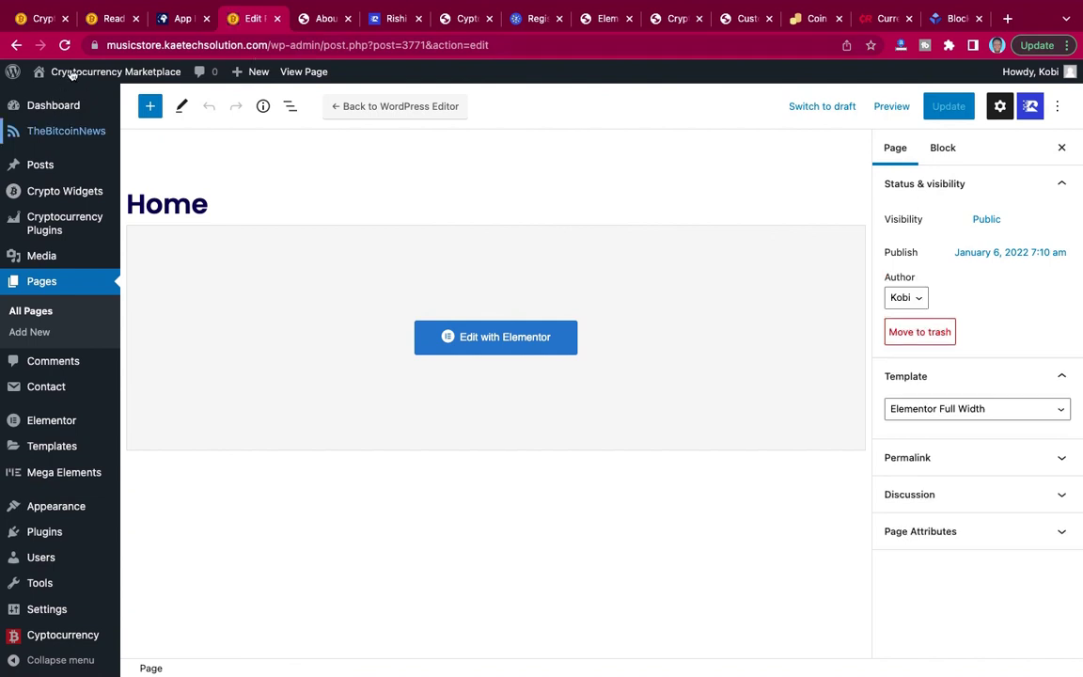
# Visit the site from the page editor and view its About and Contact pages
pyautogui.moveTo(71, 71)
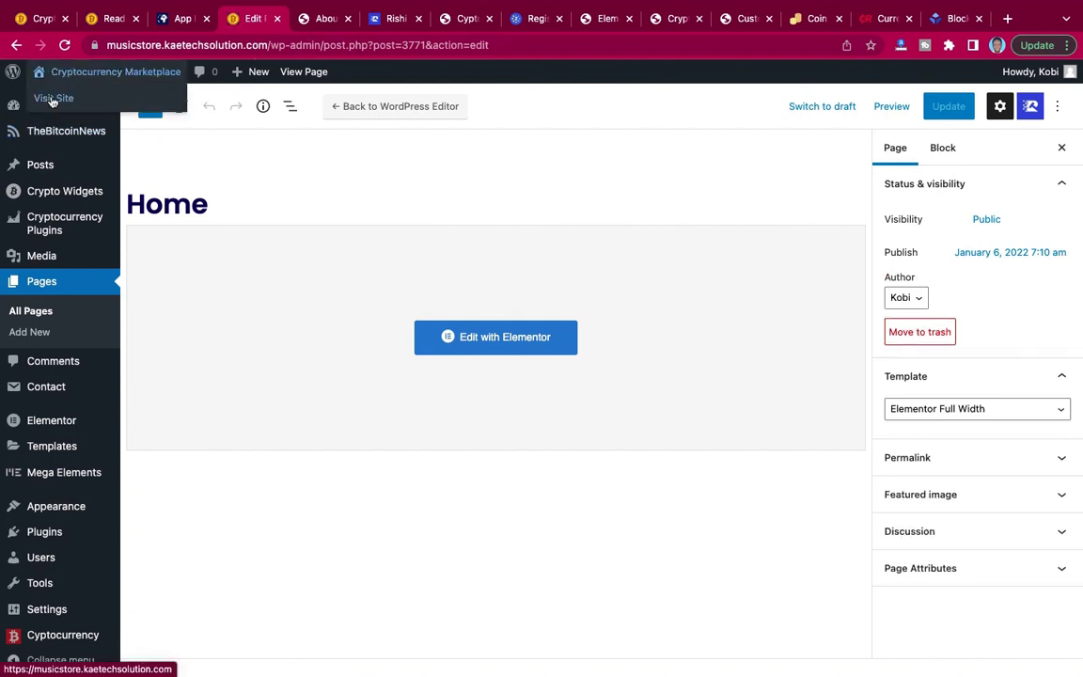
pyautogui.click(53, 99)
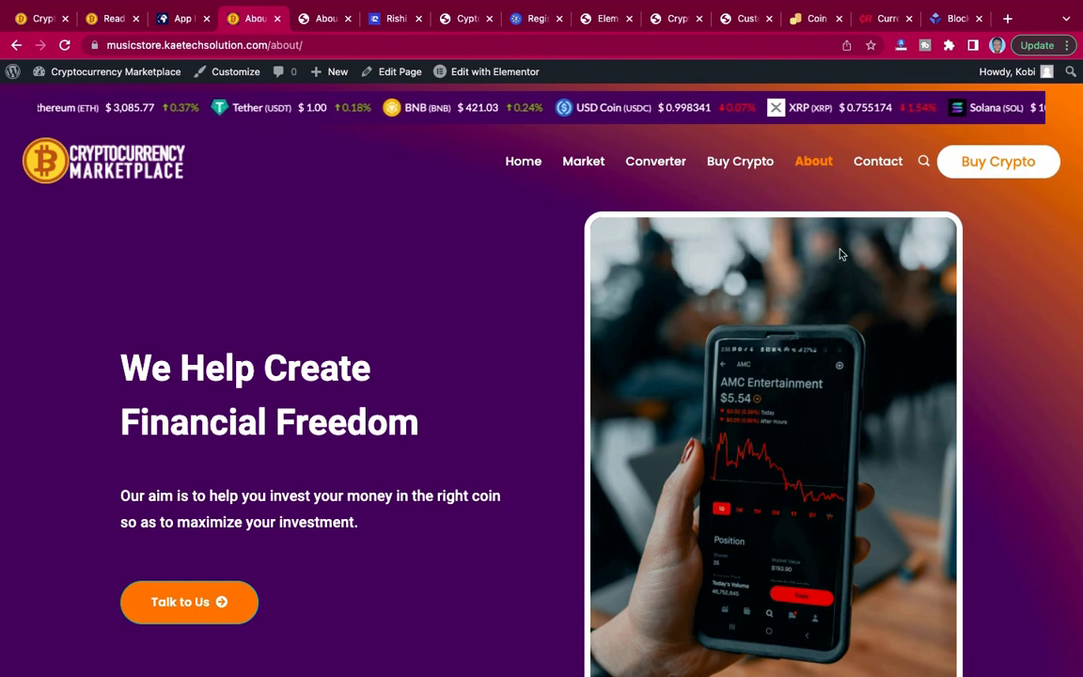
pyautogui.click(884, 164)
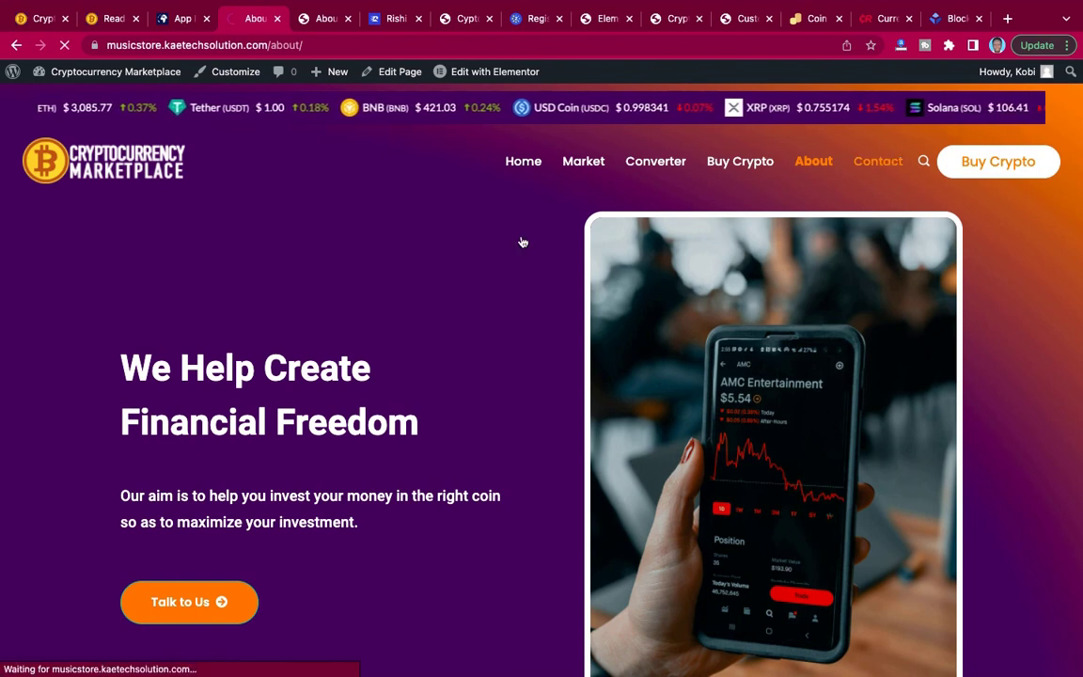